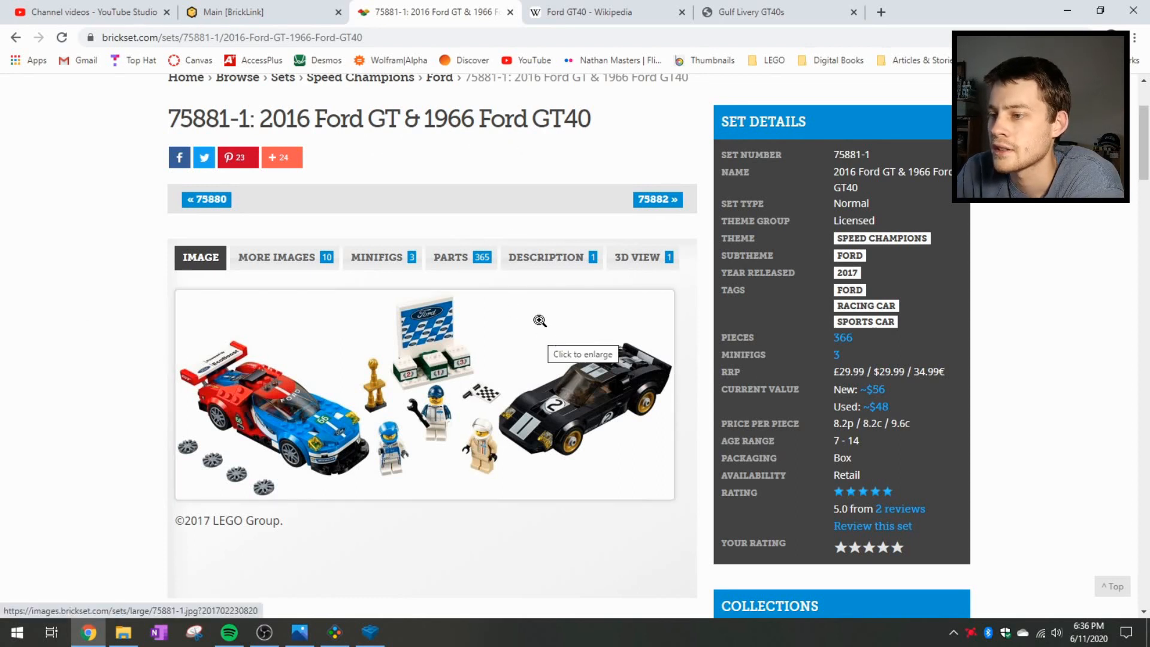
# - Look over the product image and set details of LEGO set 75881-1 on its Brickset page
pyautogui.scroll(-1, 540, 321)
pyautogui.scroll(-1, 588, 368)
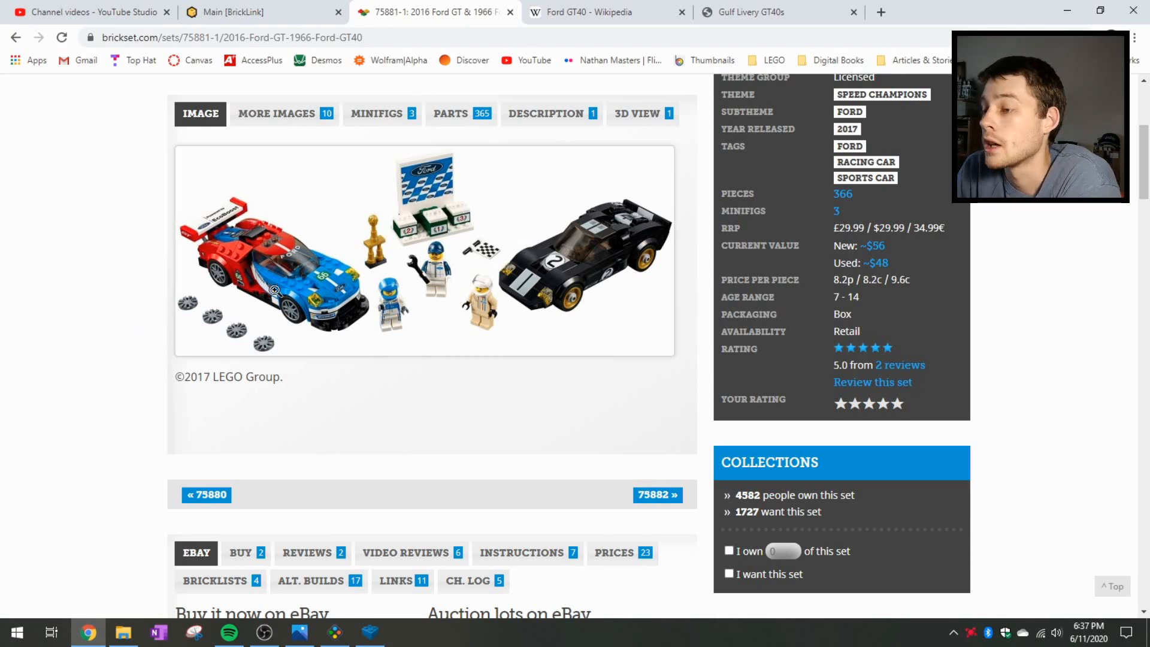
pyautogui.scroll(1, 595, 318)
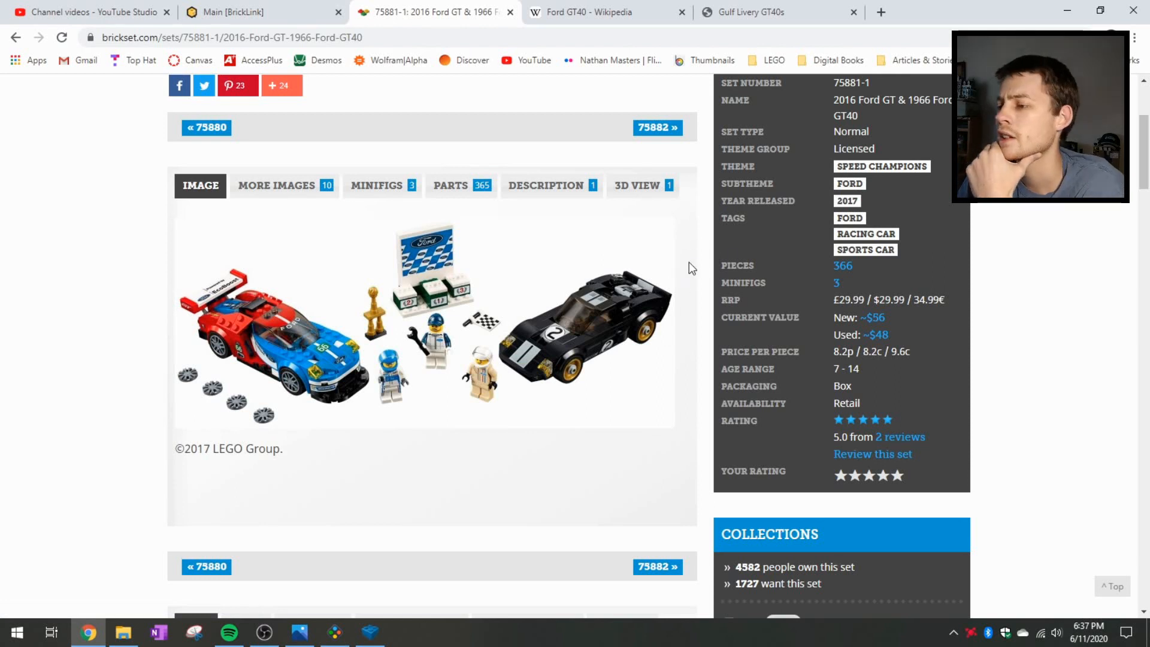
pyautogui.scroll(-1, 689, 313)
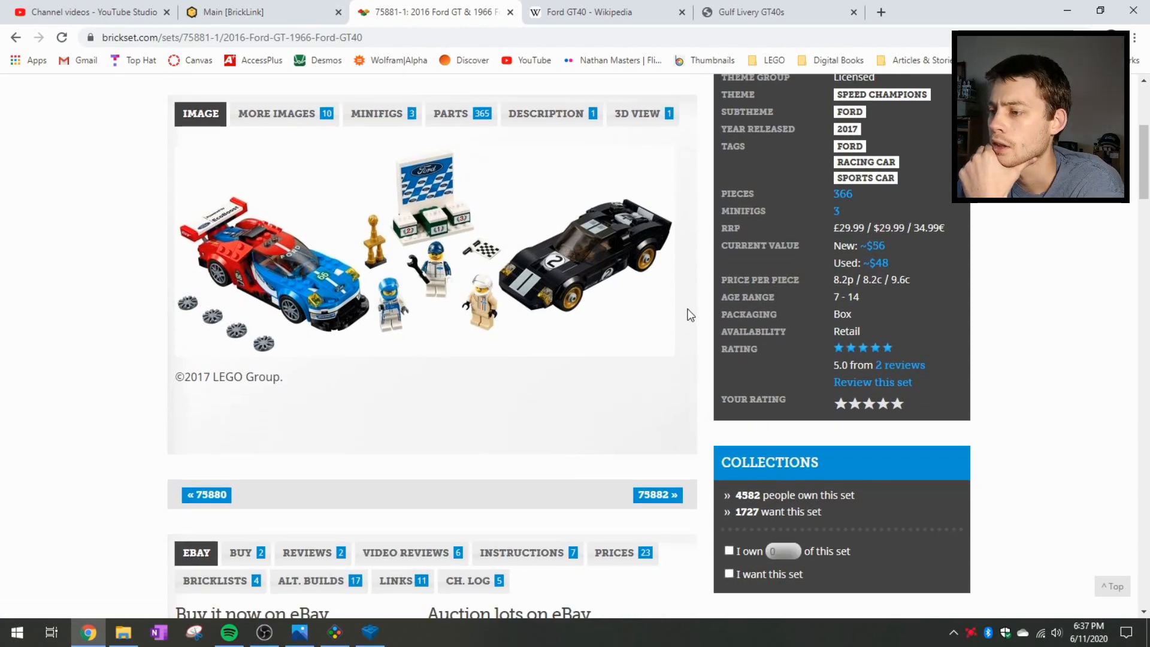
pyautogui.scroll(1, 689, 313)
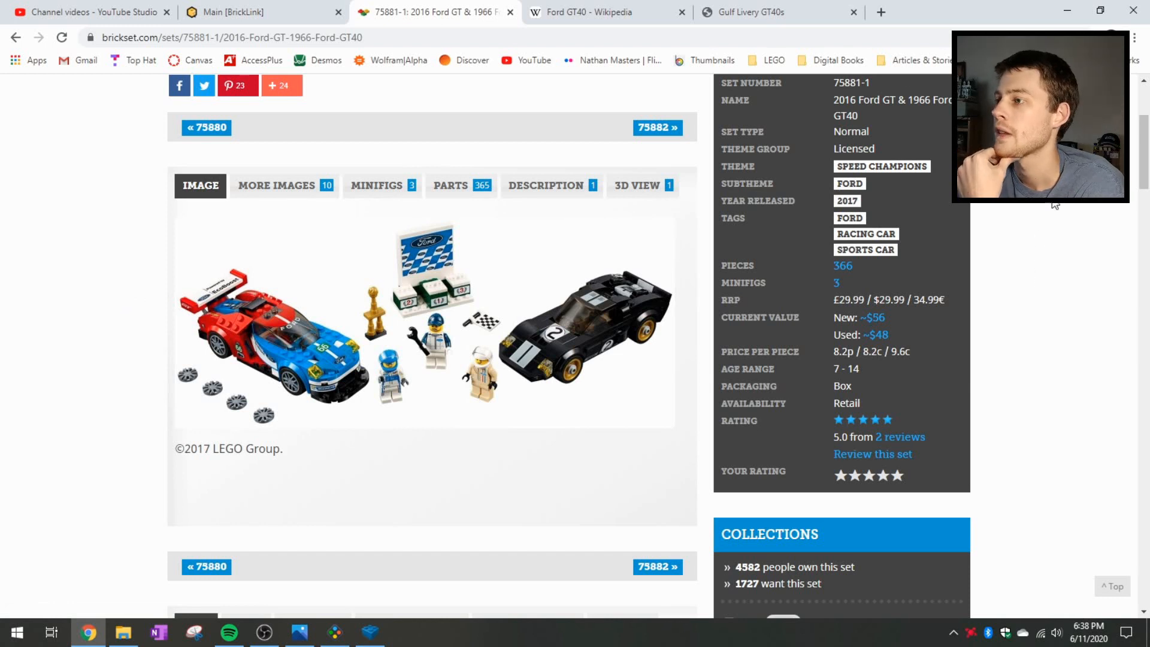
# - Open the Gulf Livery GT40s page and examine the photos of the Gulf-liveried cars from beginning to end
pyautogui.click(750, 12)
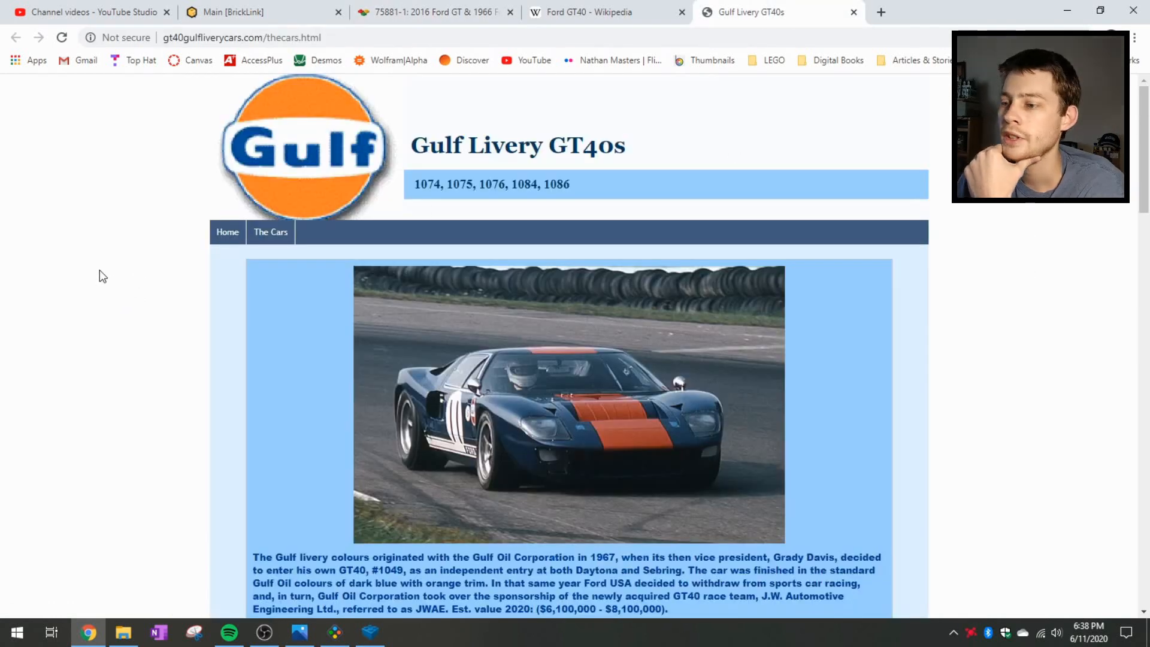
pyautogui.scroll(-3, 101, 273)
pyautogui.scroll(-4, 109, 278)
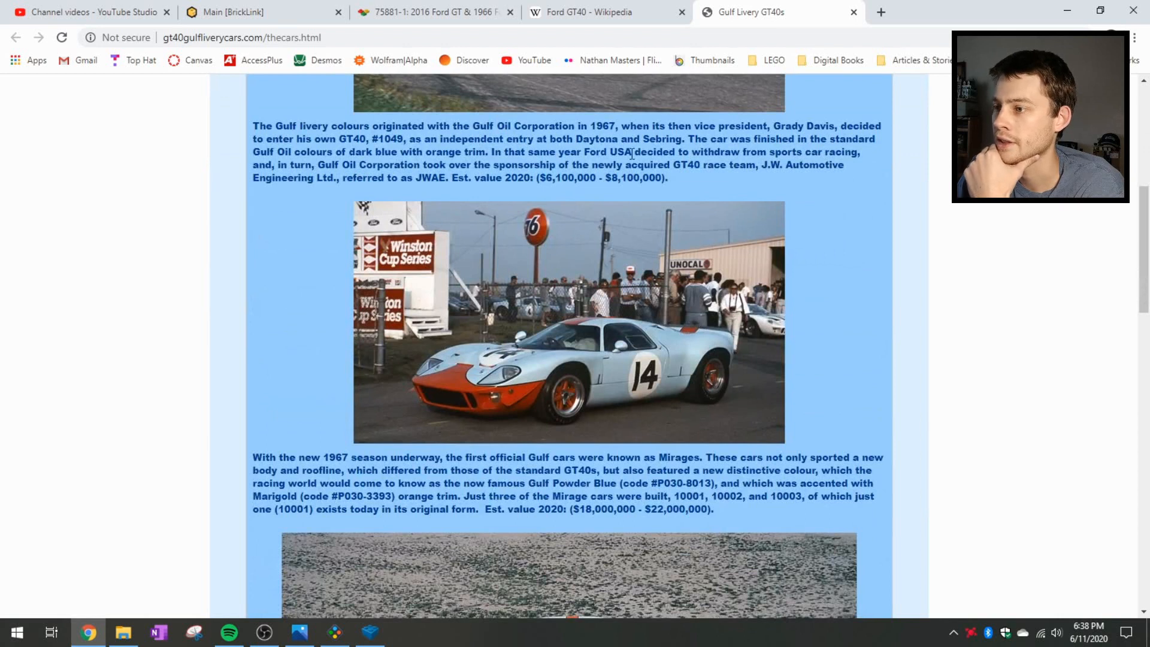
pyautogui.scroll(-7, 835, 366)
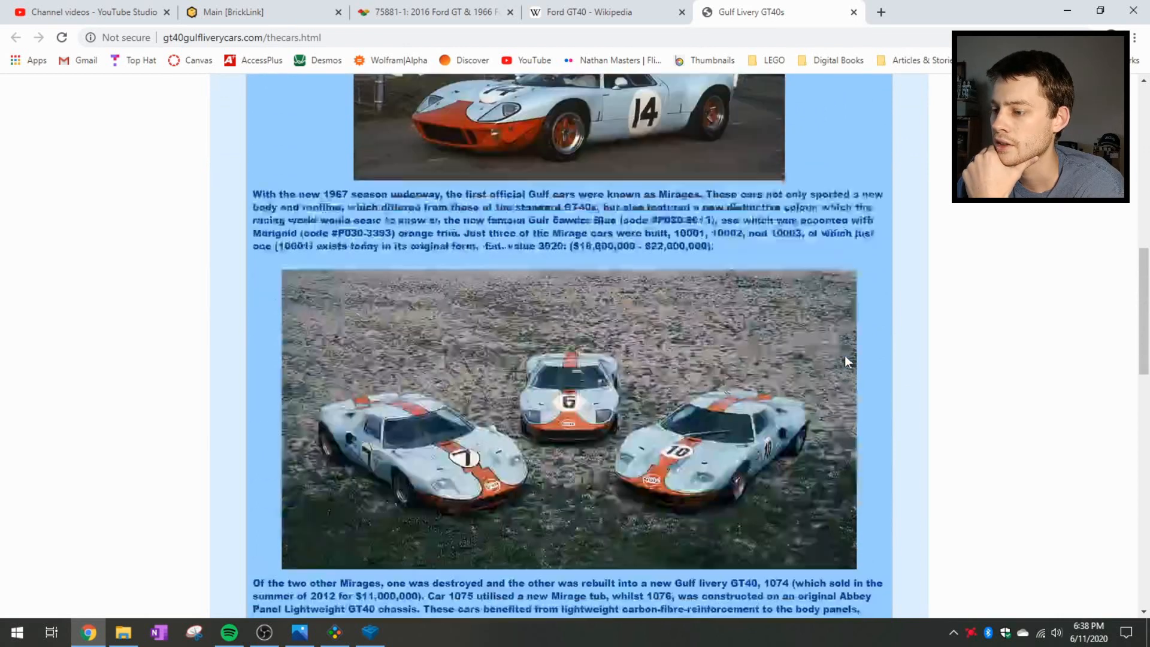
pyautogui.scroll(-6, 765, 370)
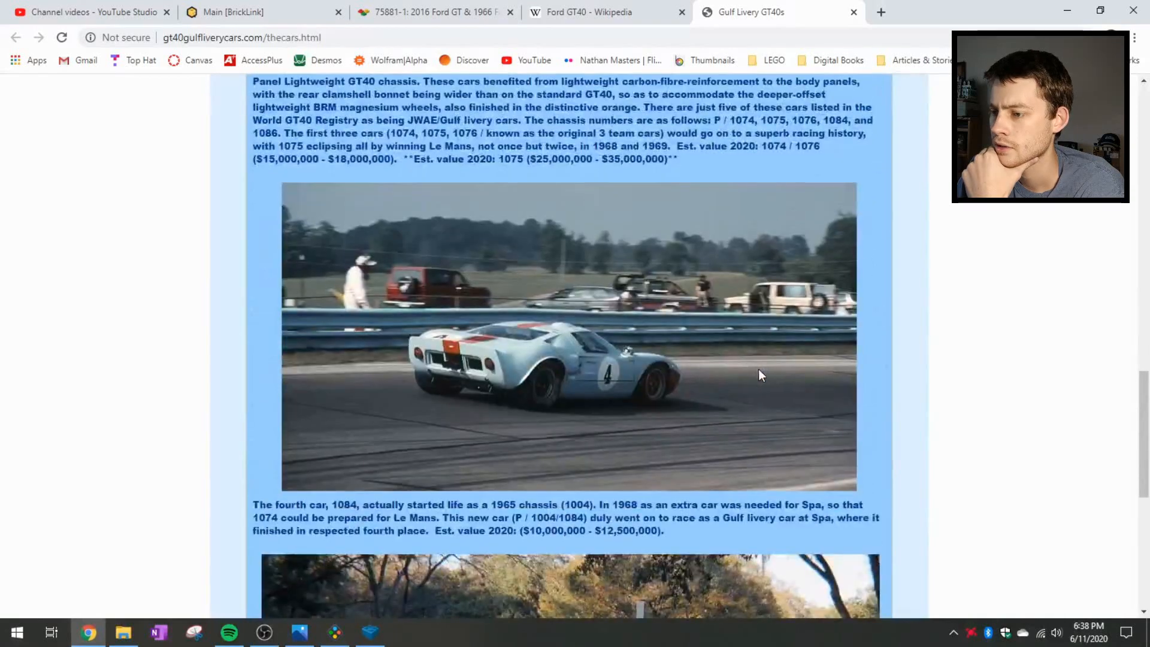
pyautogui.scroll(-6, 756, 369)
pyautogui.scroll(14, 749, 372)
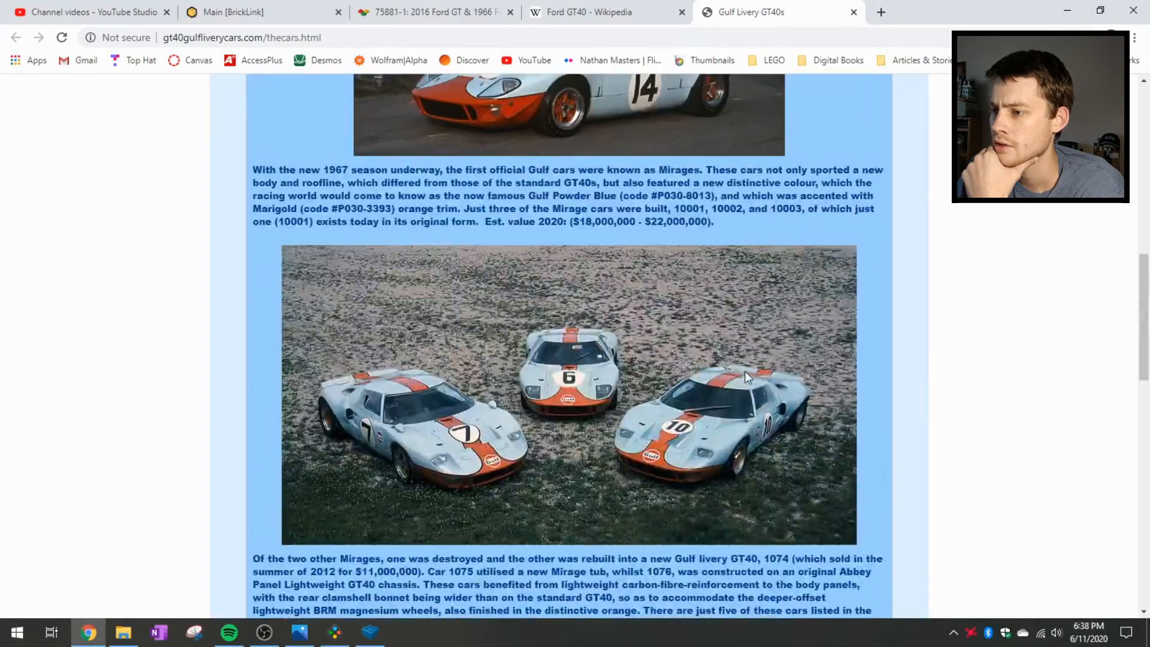
pyautogui.scroll(1, 599, 373)
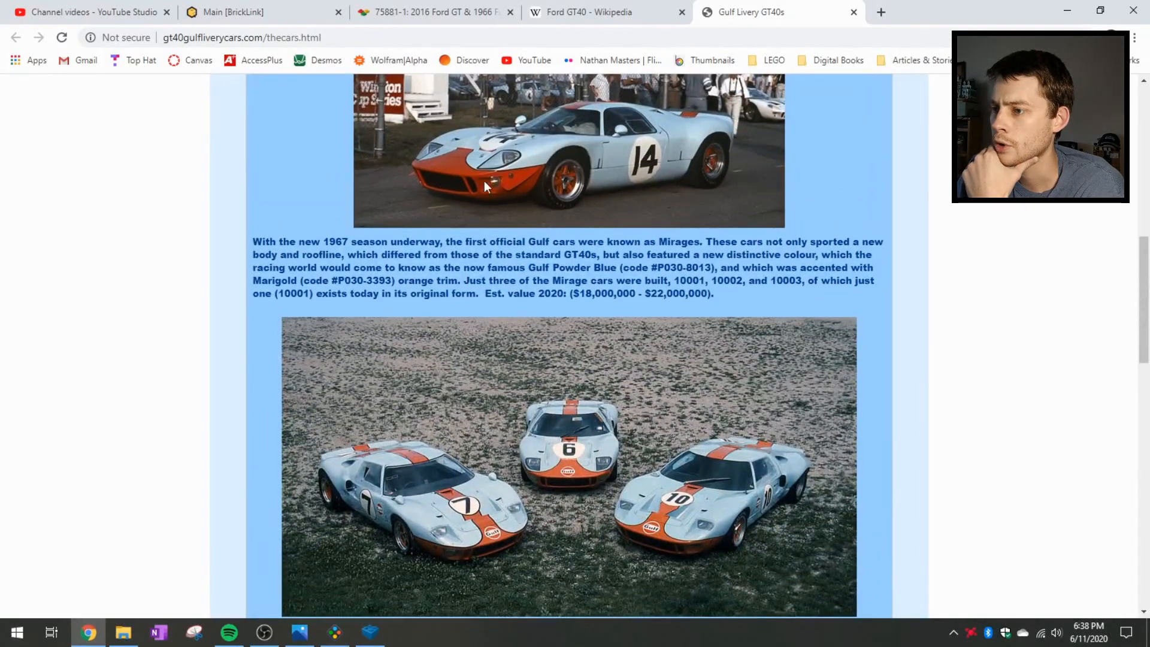
pyautogui.scroll(-14, 495, 220)
pyautogui.scroll(-2, 627, 251)
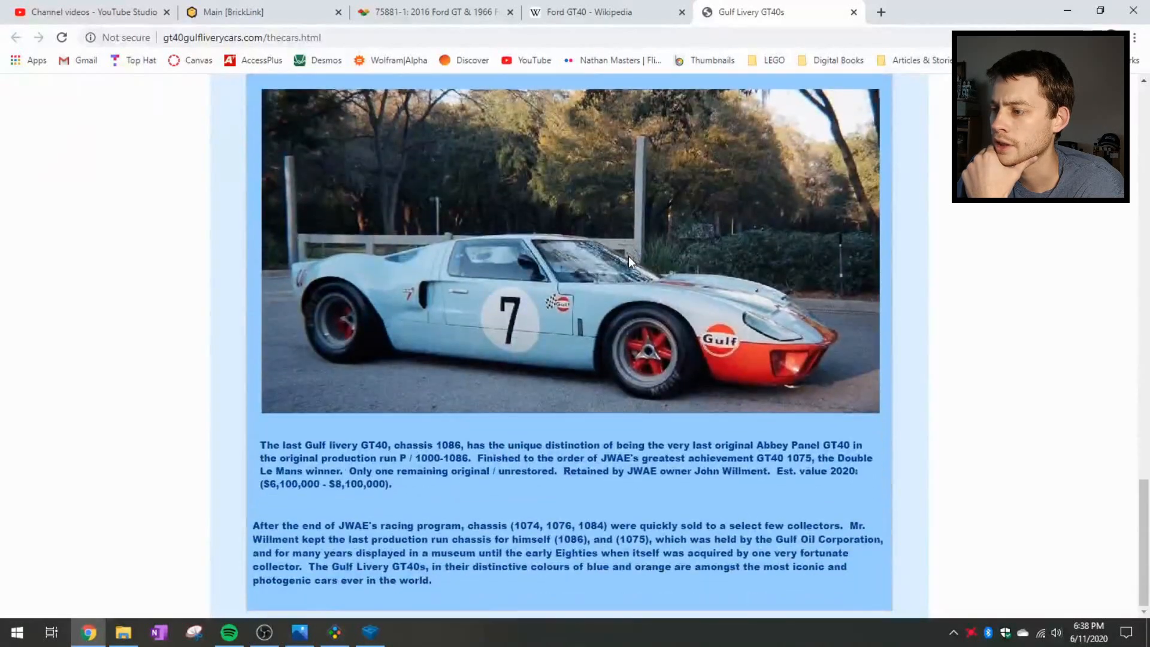
# - Switch to the Ford GT40 Wikipedia article and skim its introduction, history section and car photos
pyautogui.click(606, 18)
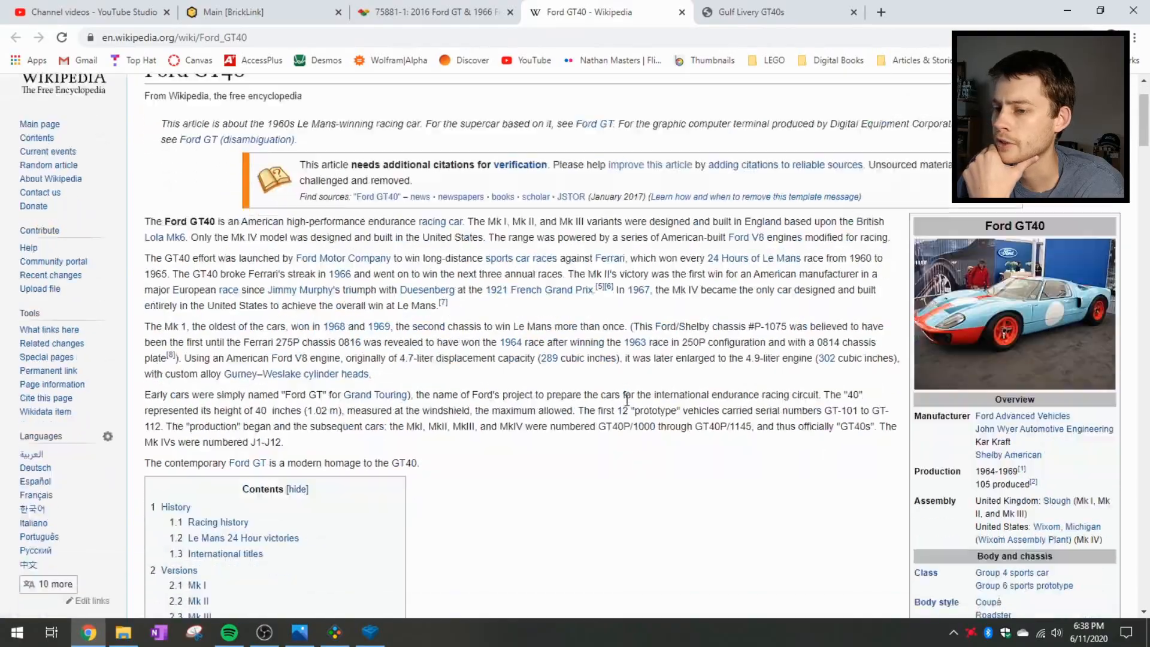
pyautogui.scroll(-6, 673, 397)
pyautogui.scroll(-15, 673, 397)
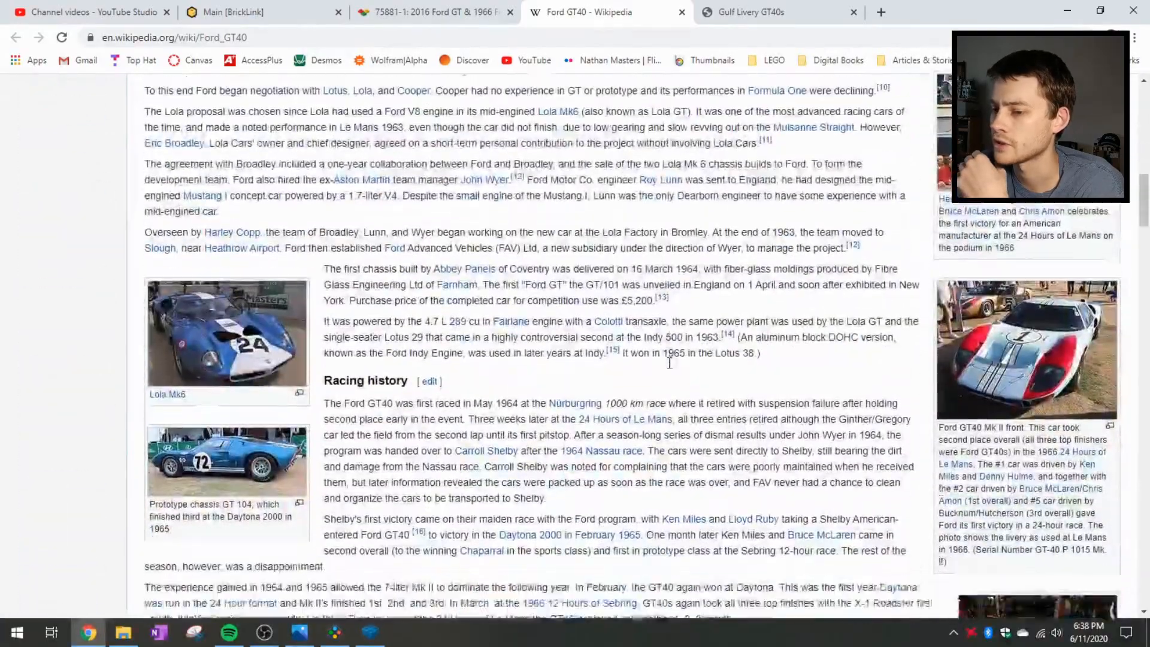
pyautogui.scroll(20, 670, 368)
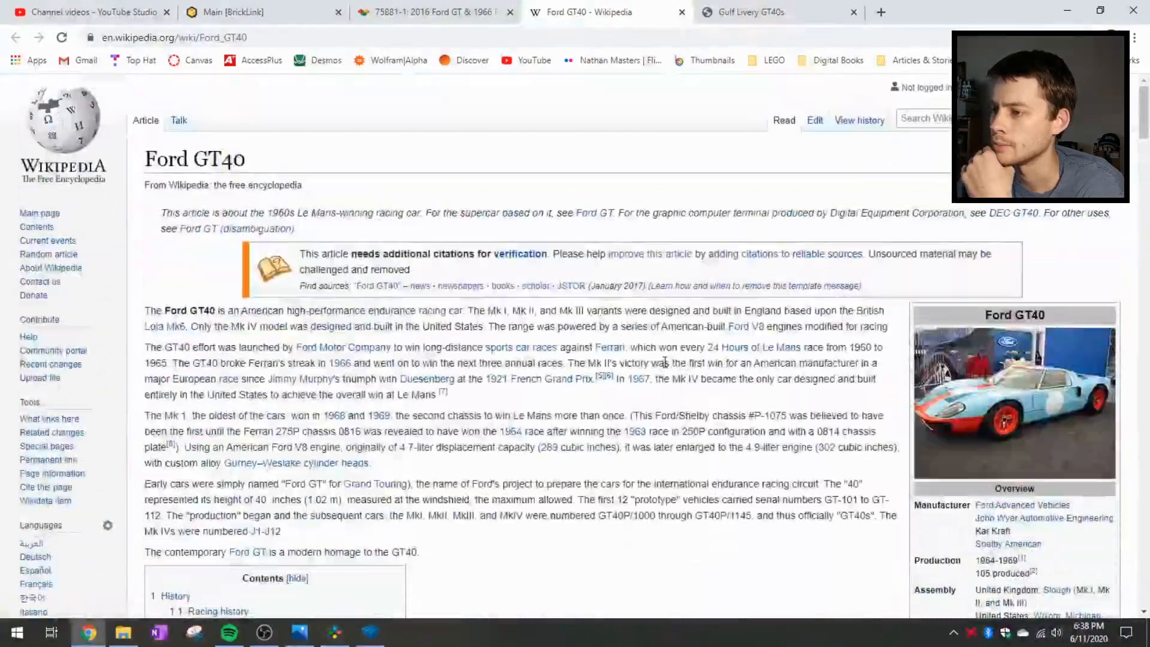
# - Return to the Gulf Livery GT40s page and examine the photo of the light blue and orange number 14 car
pyautogui.click(772, 12)
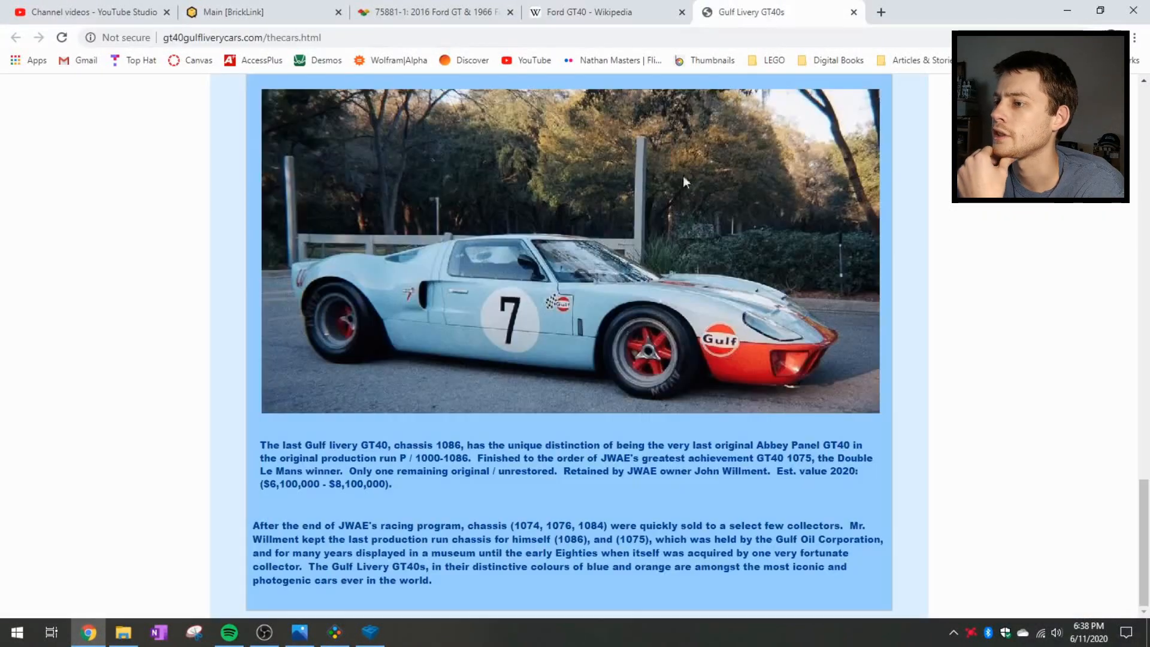
pyautogui.scroll(7, 662, 196)
pyautogui.scroll(20, 663, 196)
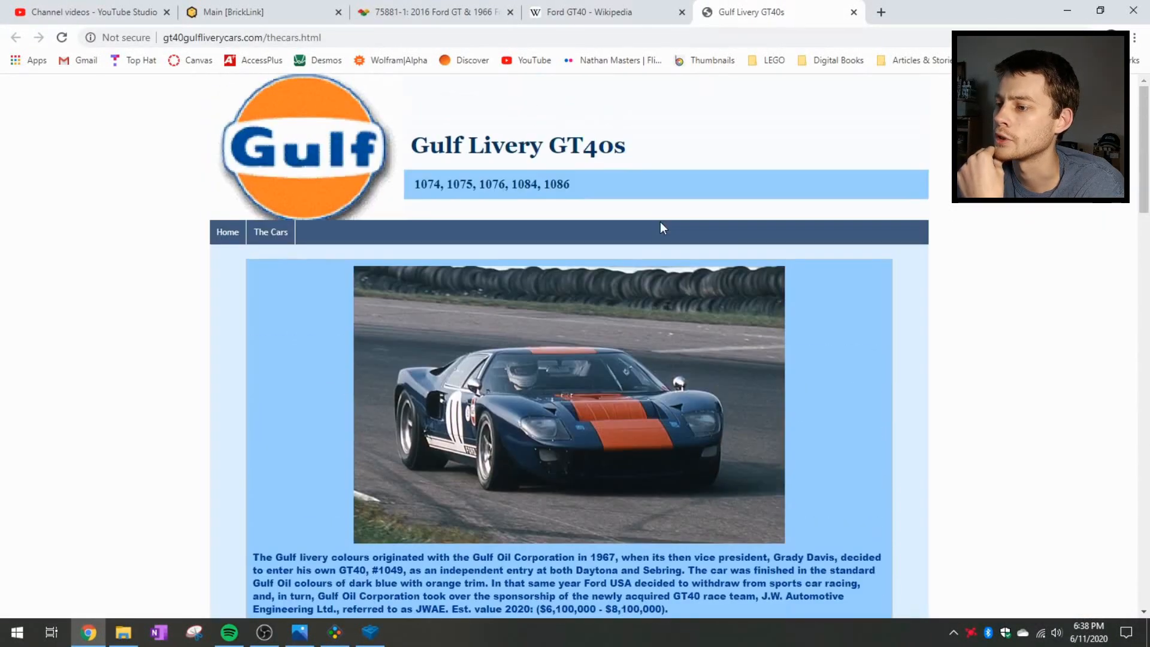
pyautogui.scroll(-5, 660, 222)
pyautogui.scroll(-3, 707, 251)
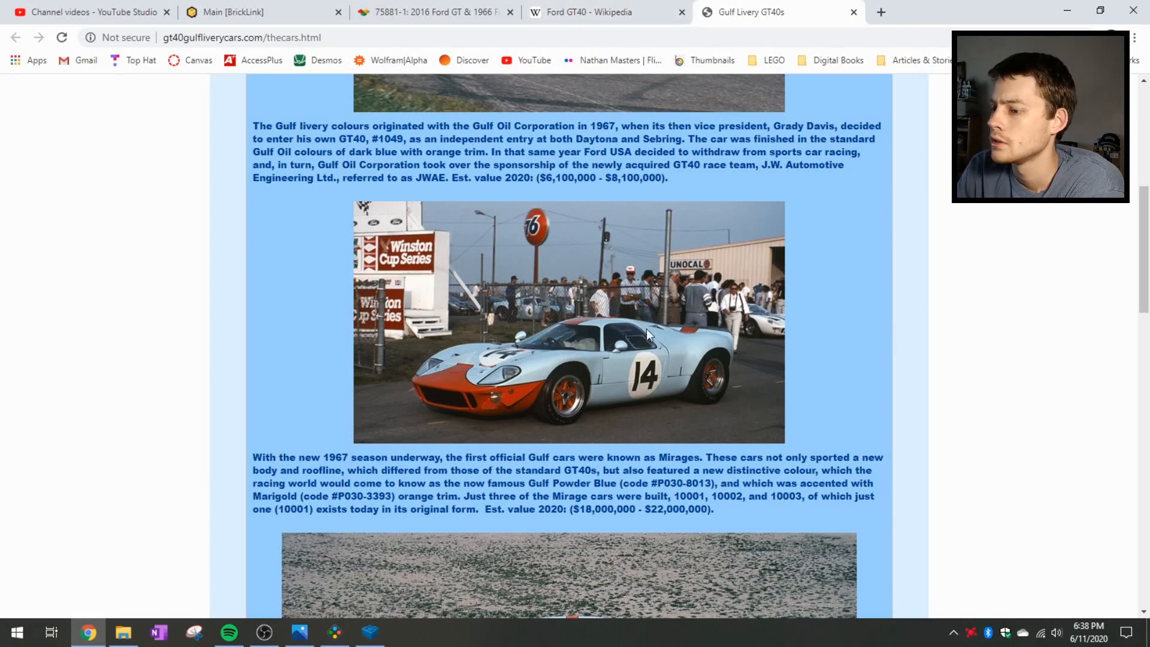
# - Switch to LEGO Digital Designer, maximize its window, and inspect the Ford GT car model from a few angles
pyautogui.click(370, 631)
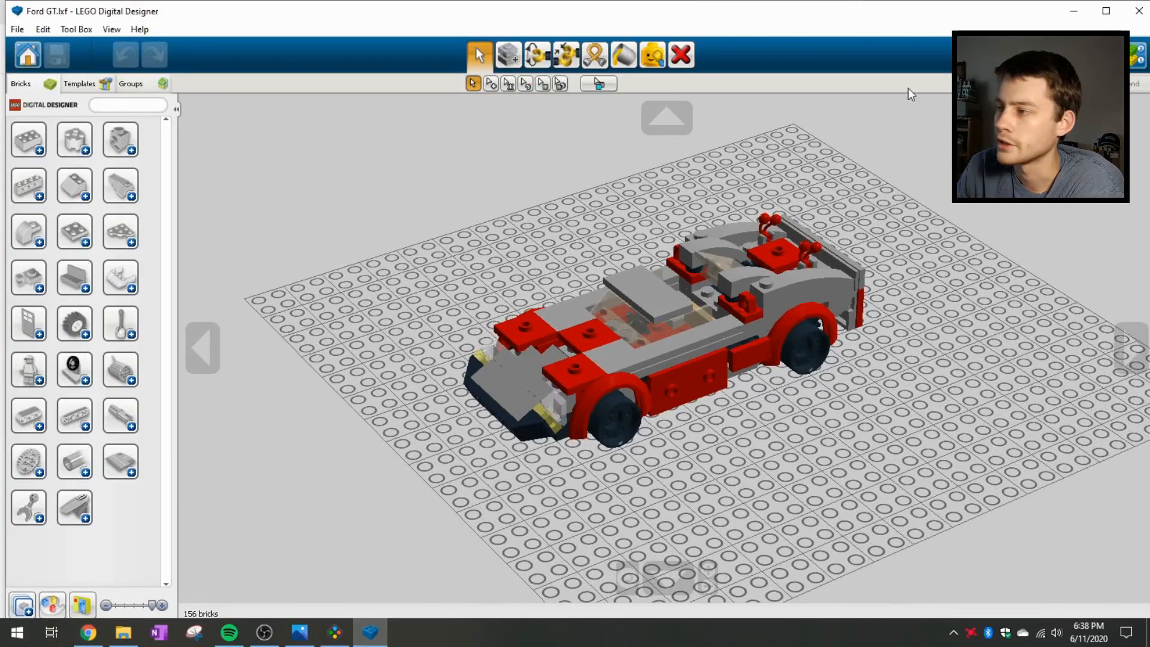
pyautogui.click(1101, 12)
pyautogui.scroll(2, 339, 354)
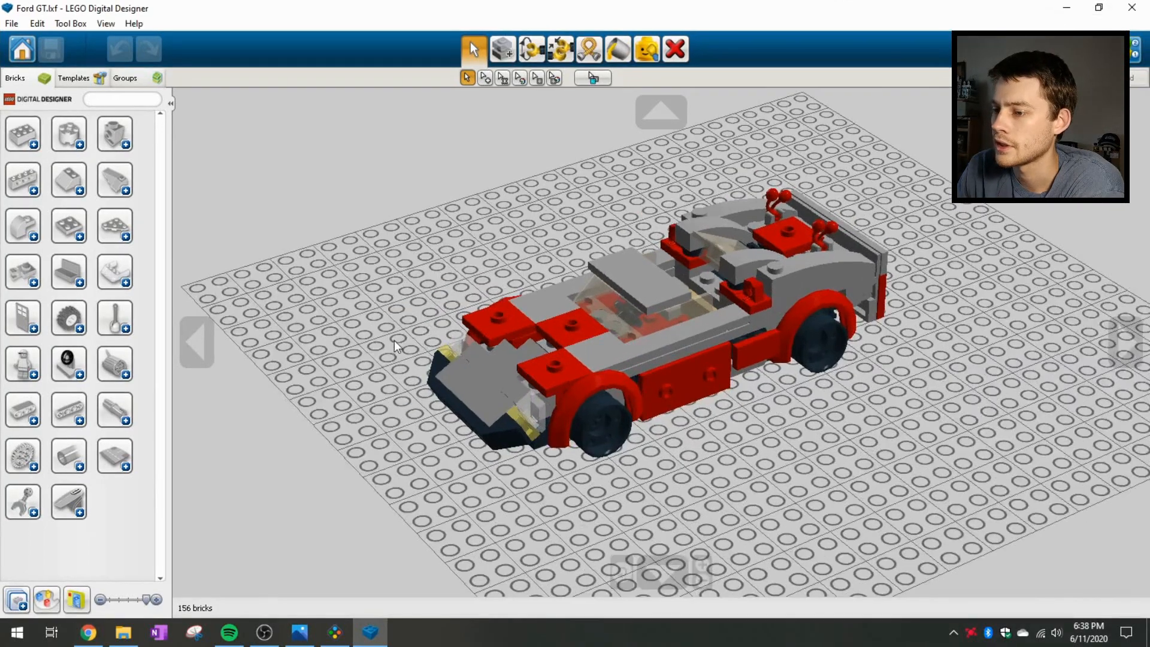
pyautogui.scroll(-1, 339, 326)
pyautogui.moveTo(321, 400); pyautogui.dragTo(496, 223, button='right')
pyautogui.moveTo(516, 444); pyautogui.dragTo(579, 458, button='right')
pyautogui.moveTo(392, 386); pyautogui.dragTo(401, 387, button='right')
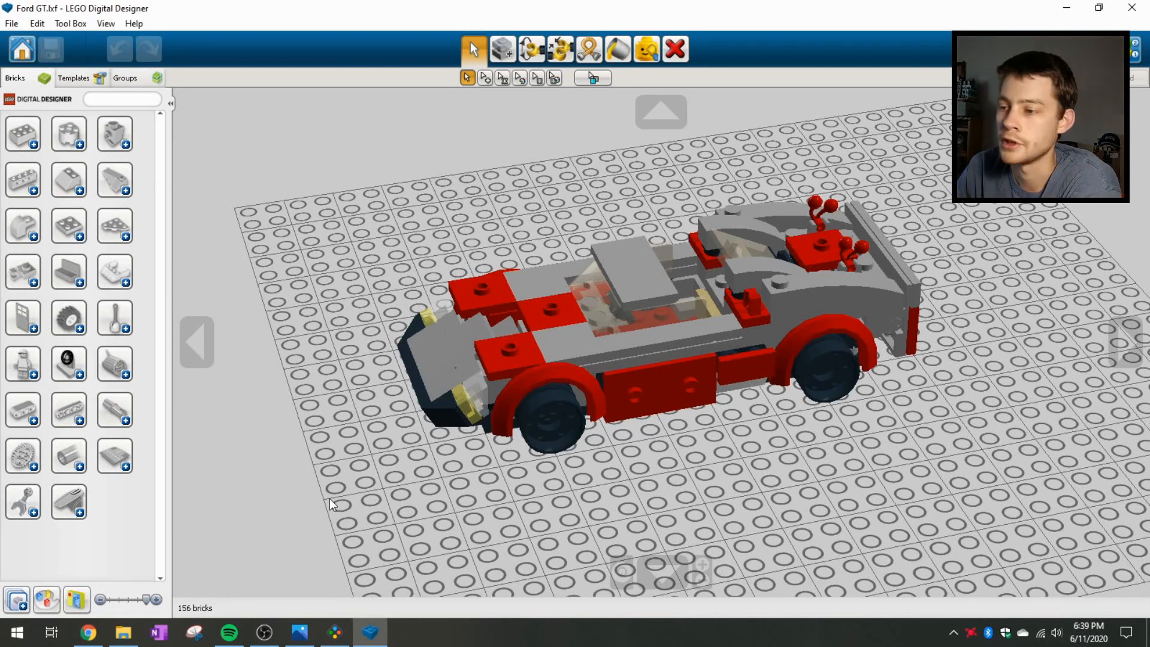
pyautogui.scroll(-2, 360, 499)
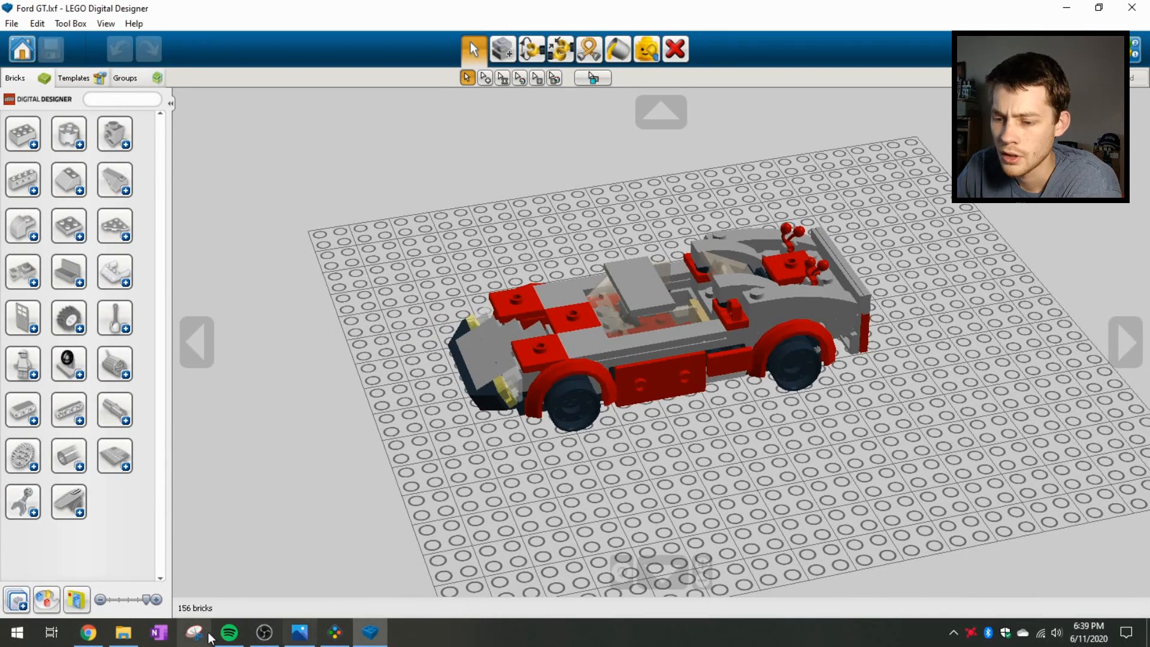
# - Switch to Chrome and view the list of building instructions for set 75881-1 on Brickset
pyautogui.click(88, 632)
pyautogui.click(389, 9)
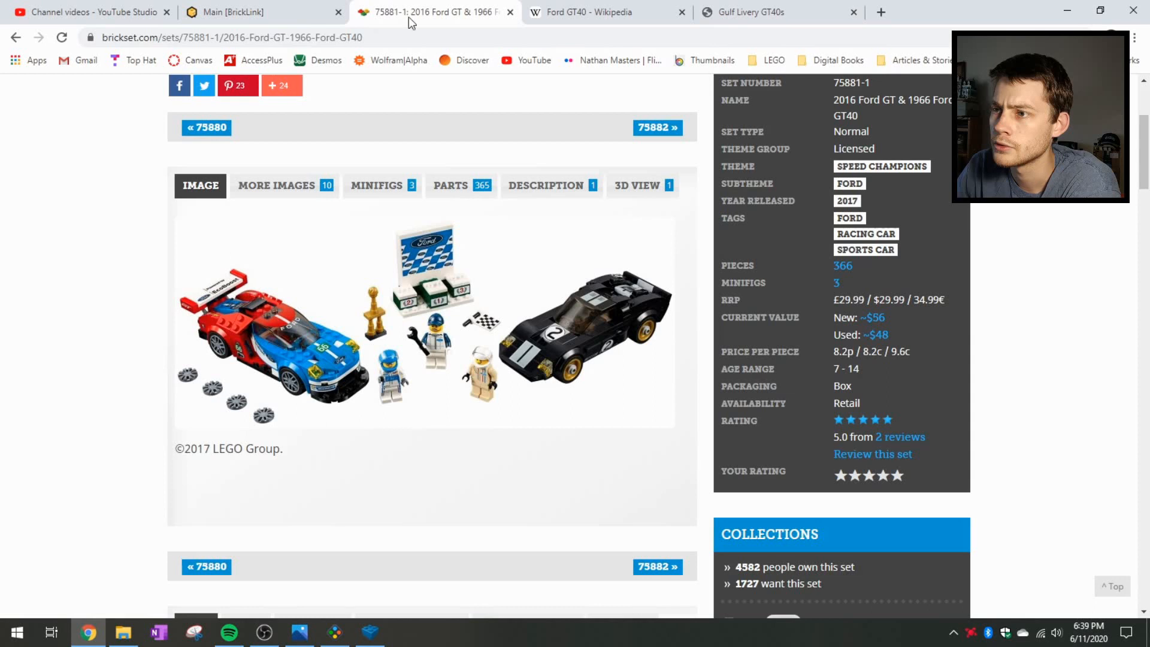
pyautogui.scroll(-6, 380, 257)
pyautogui.click(522, 265)
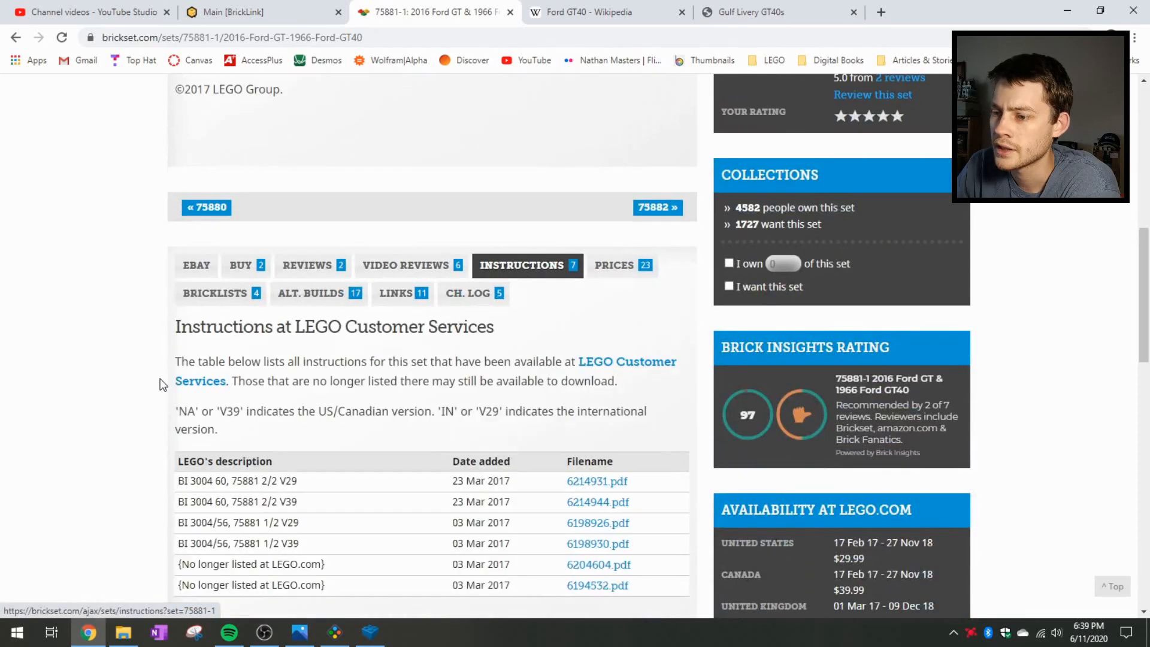
pyautogui.scroll(-2, 162, 384)
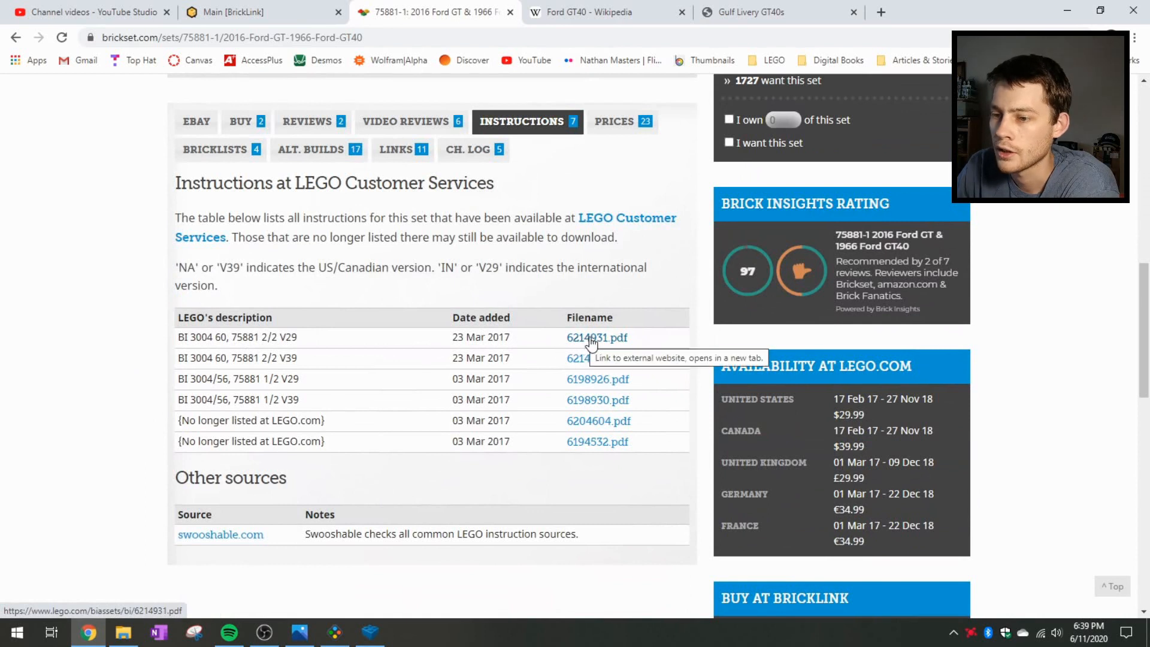
pyautogui.scroll(6, 509, 355)
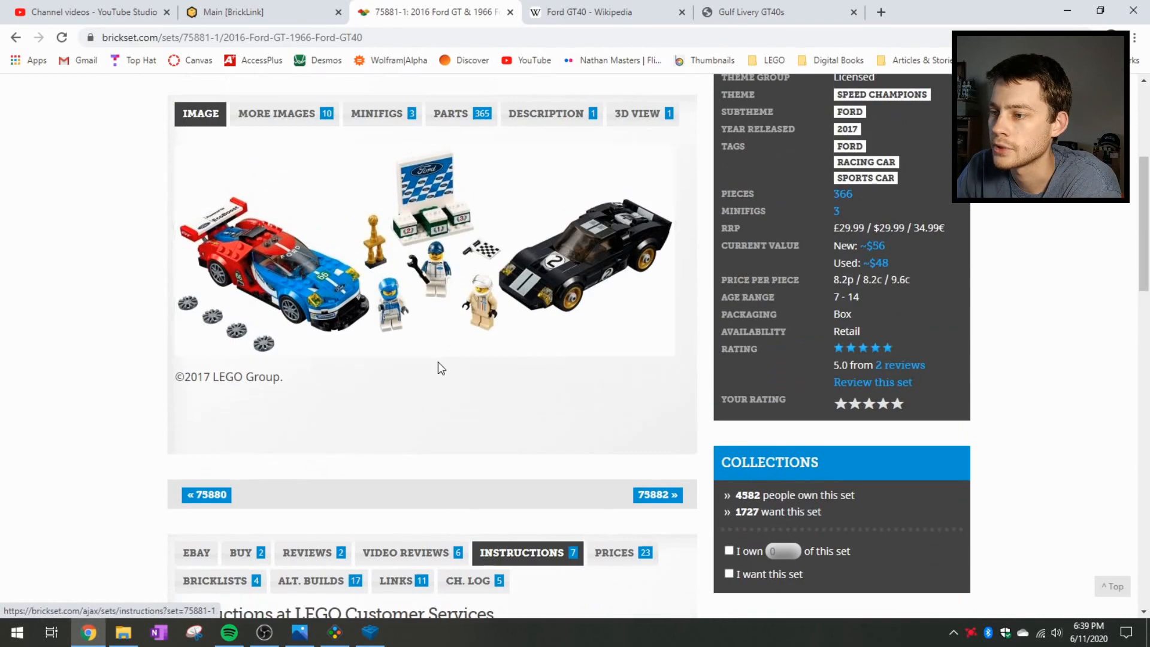
# - Return to LEGO Digital Designer and examine the Ford GT model from its front, side and rear
pyautogui.click(370, 631)
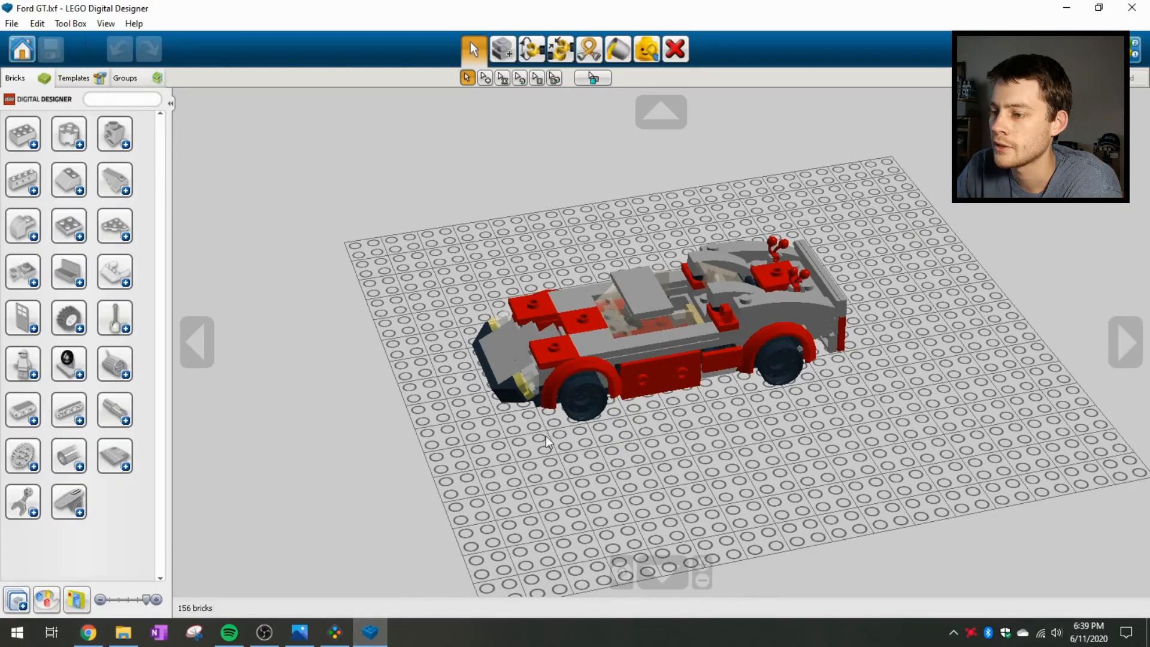
pyautogui.moveTo(542, 470); pyautogui.dragTo(569, 480, button='right')
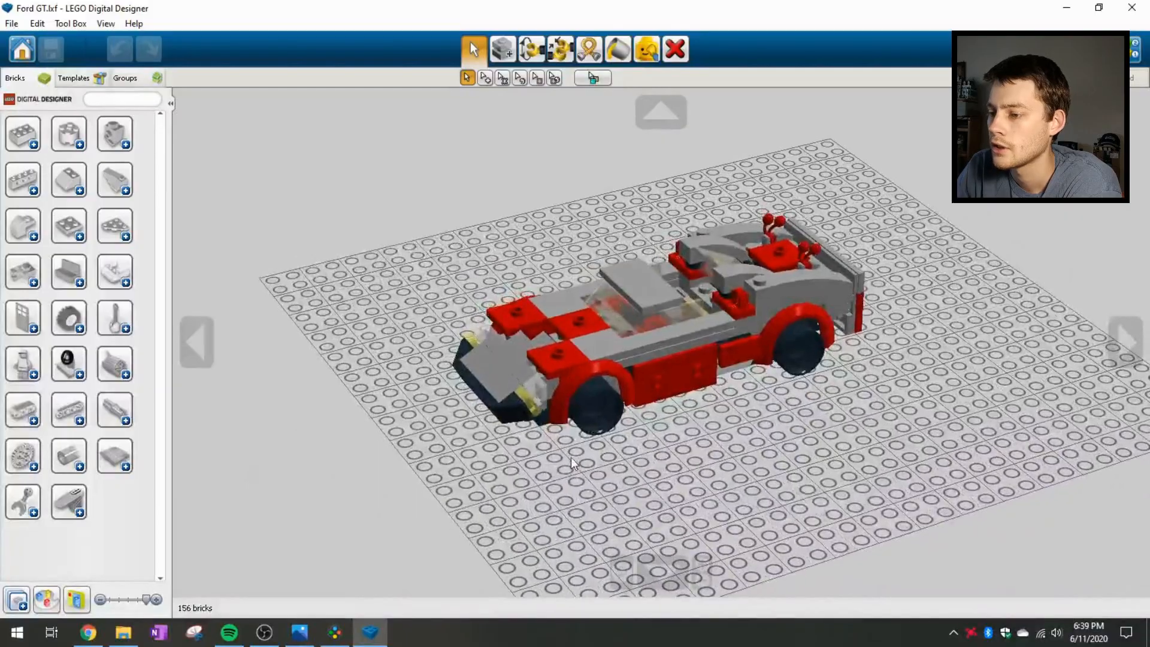
pyautogui.moveTo(370, 343); pyautogui.dragTo(490, 460, button='right')
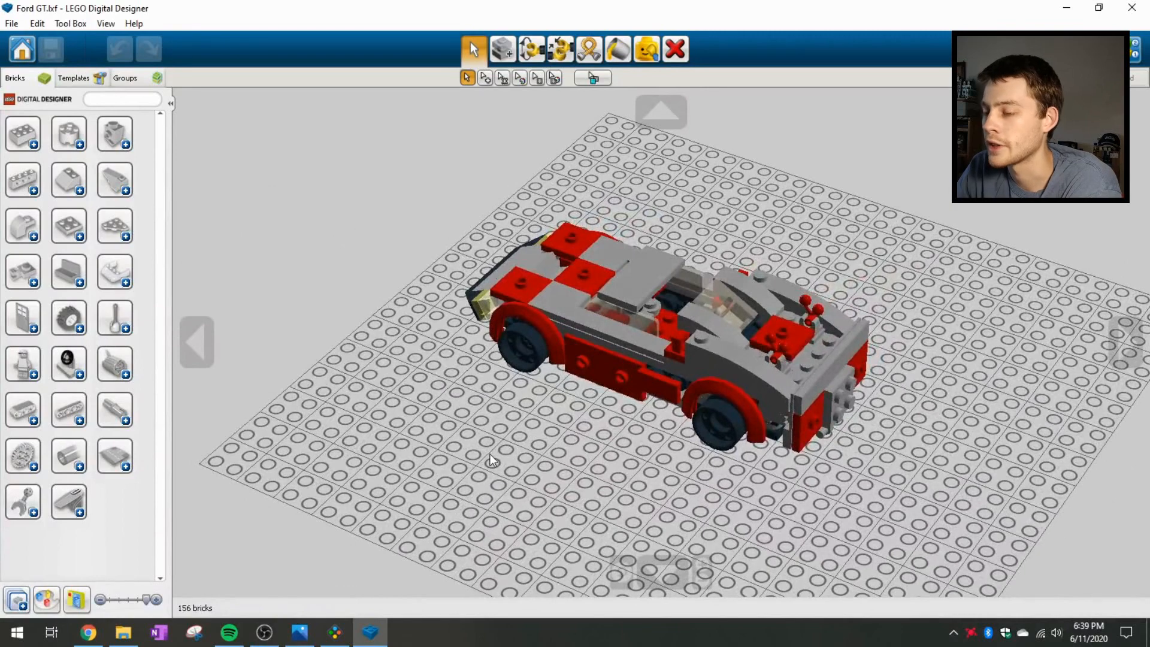
pyautogui.moveTo(577, 476); pyautogui.dragTo(695, 433, button='right')
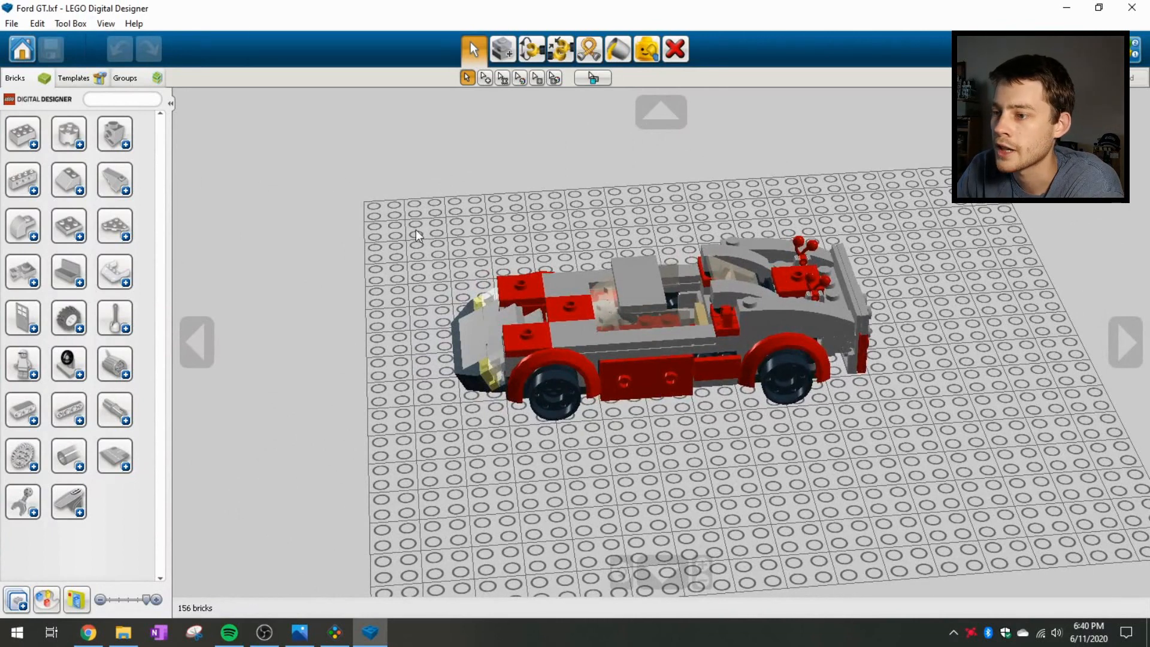
pyautogui.moveTo(436, 274); pyautogui.dragTo(505, 255, button='right')
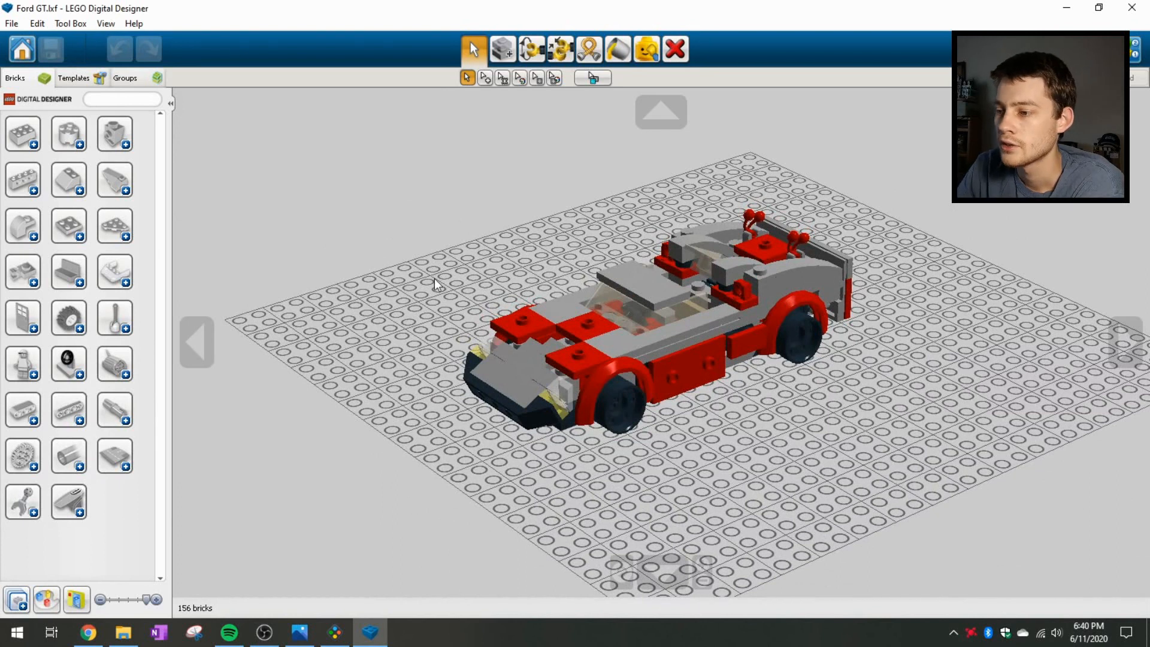
pyautogui.moveTo(437, 284); pyautogui.dragTo(513, 330, button='right')
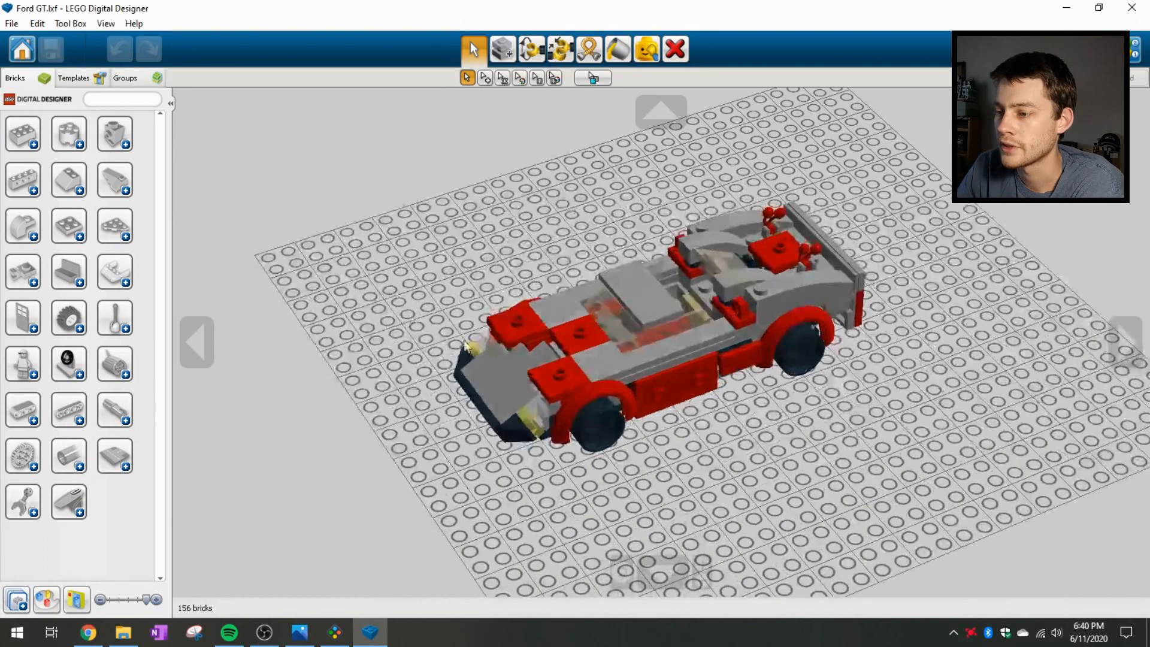
# - Check which part the red plate at the far side of the car's hood is, and inspect the model up close
pyautogui.click(529, 333)
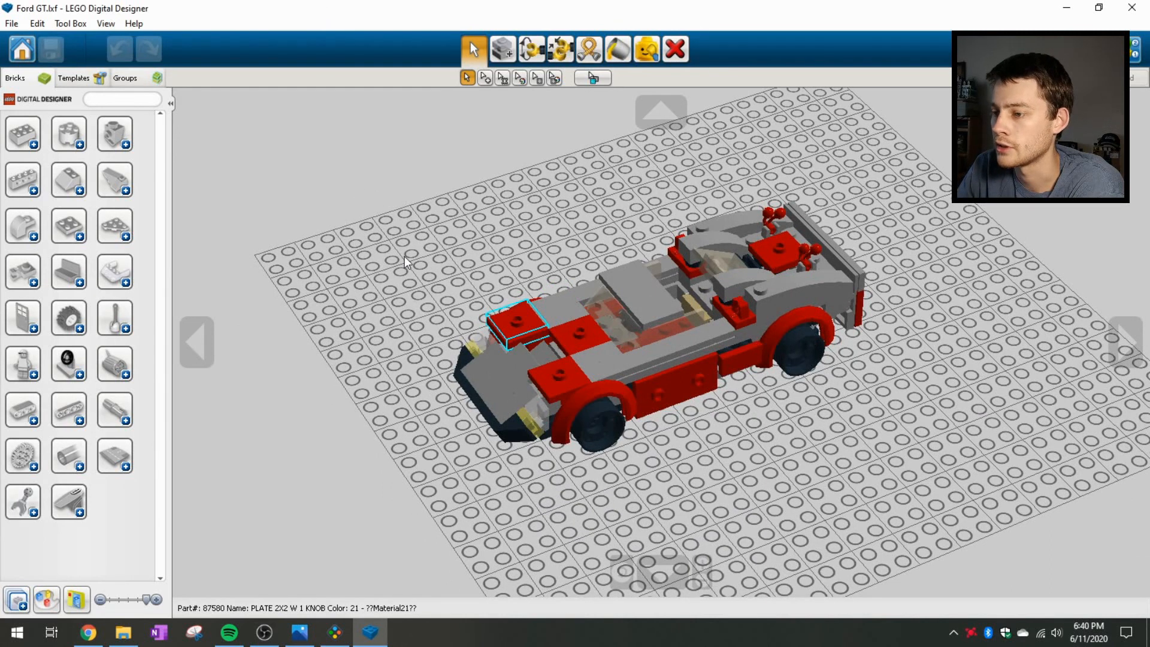
pyautogui.click(407, 298)
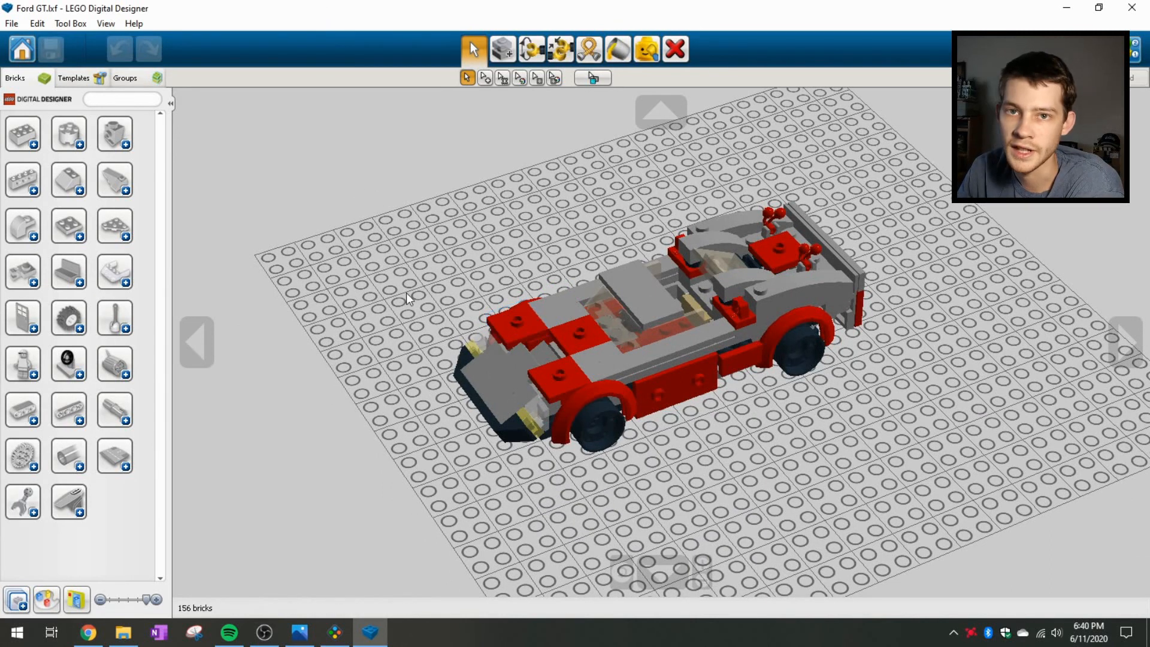
pyautogui.scroll(2, 444, 316)
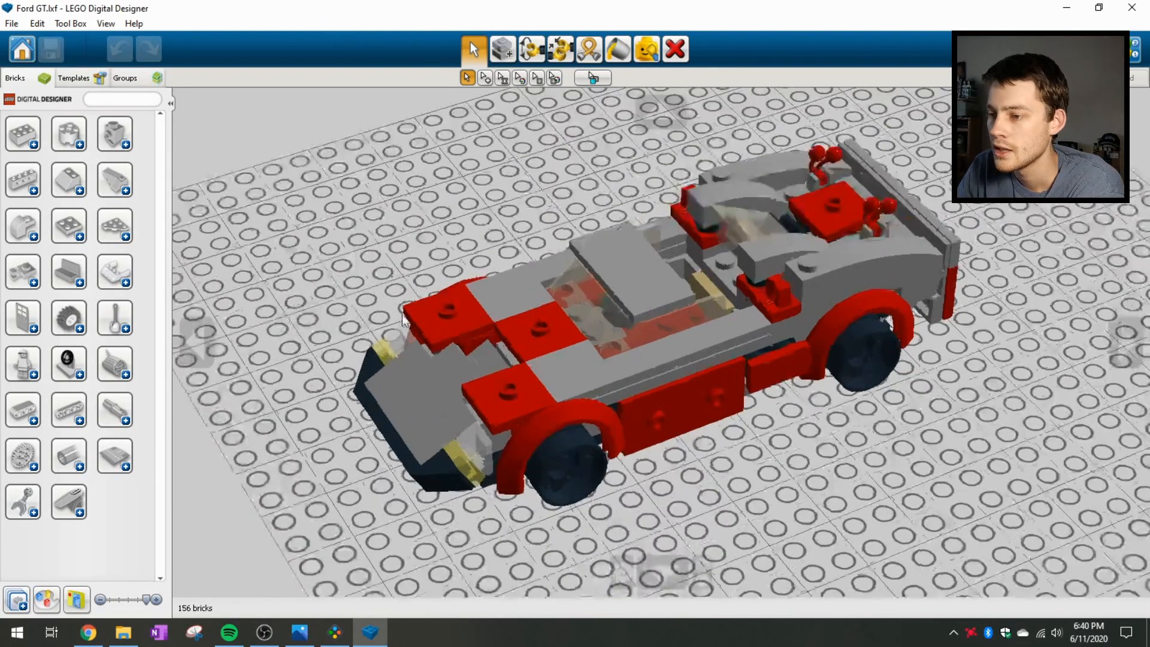
pyautogui.scroll(1, 383, 237)
pyautogui.moveTo(375, 231); pyautogui.dragTo(399, 252, button='right')
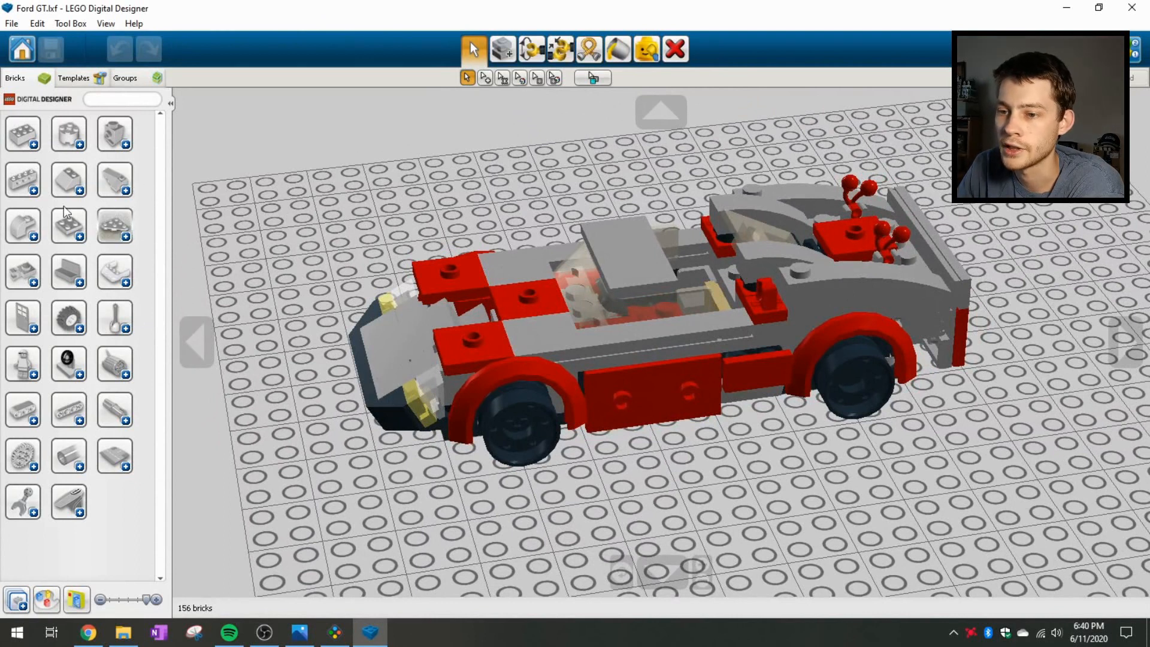
# - Examine the Ford GT model in LEGO Digital Designer from several angles, checking the hood, roof and near side
pyautogui.scroll(-2, 379, 403)
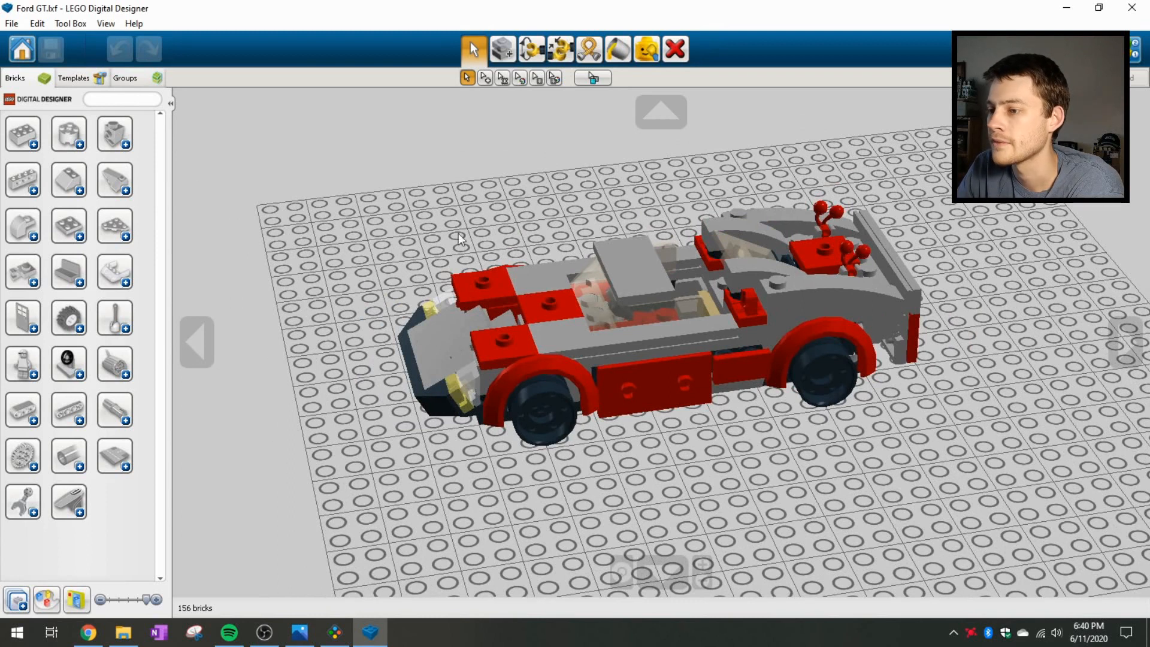
pyautogui.click(335, 632)
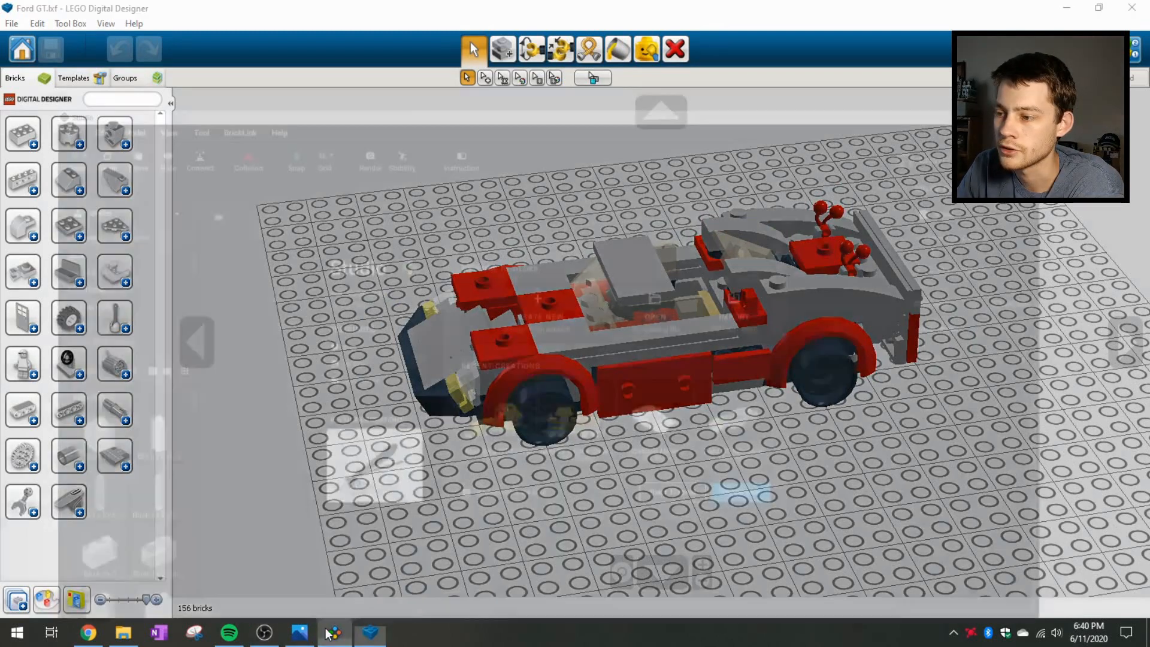
pyautogui.click(370, 633)
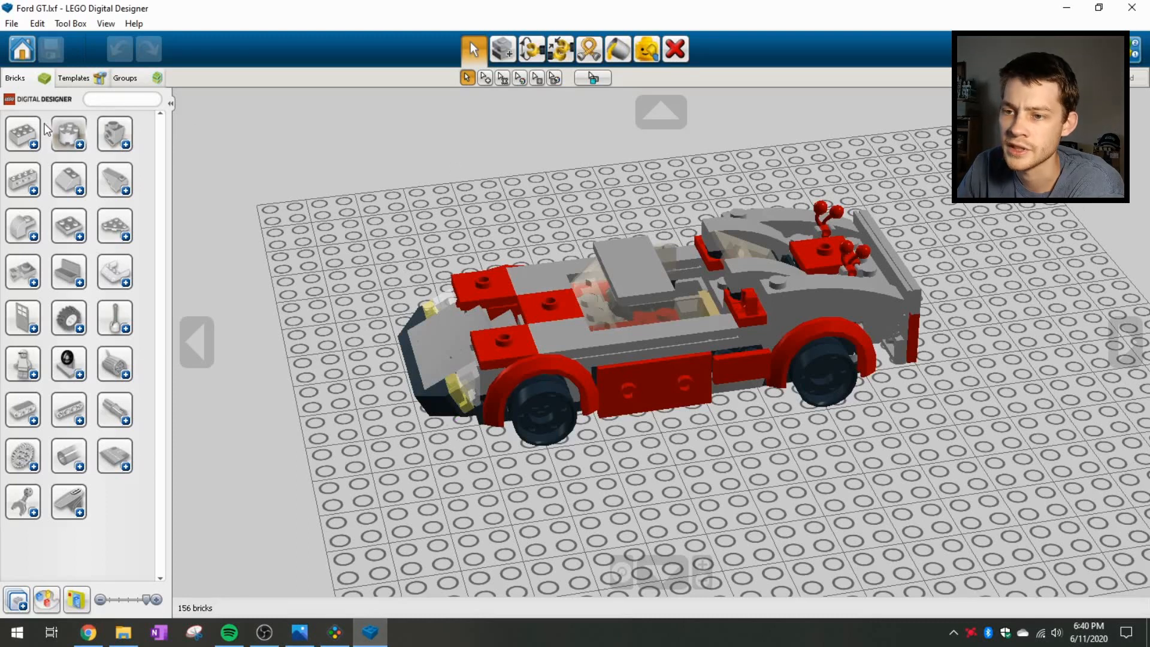
pyautogui.scroll(-1, 702, 477)
pyautogui.moveTo(701, 473)
pyautogui.mouseDown(button='right')
pyautogui.moveTo(636, 327)
pyautogui.moveTo(597, 273)
pyautogui.moveTo(567, 318)
pyautogui.moveTo(650, 470)
pyautogui.moveTo(724, 473)
pyautogui.mouseUp(button='right')
pyautogui.moveTo(679, 432); pyautogui.dragTo(599, 312, button='right')
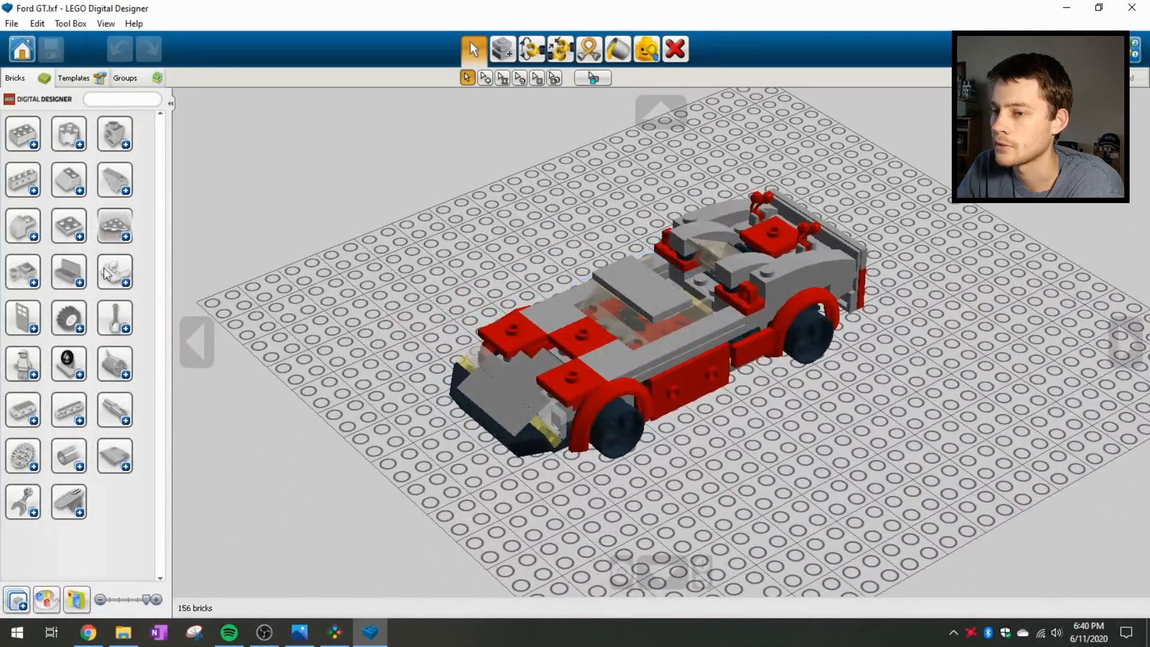
pyautogui.moveTo(656, 468); pyautogui.dragTo(718, 475, button='right')
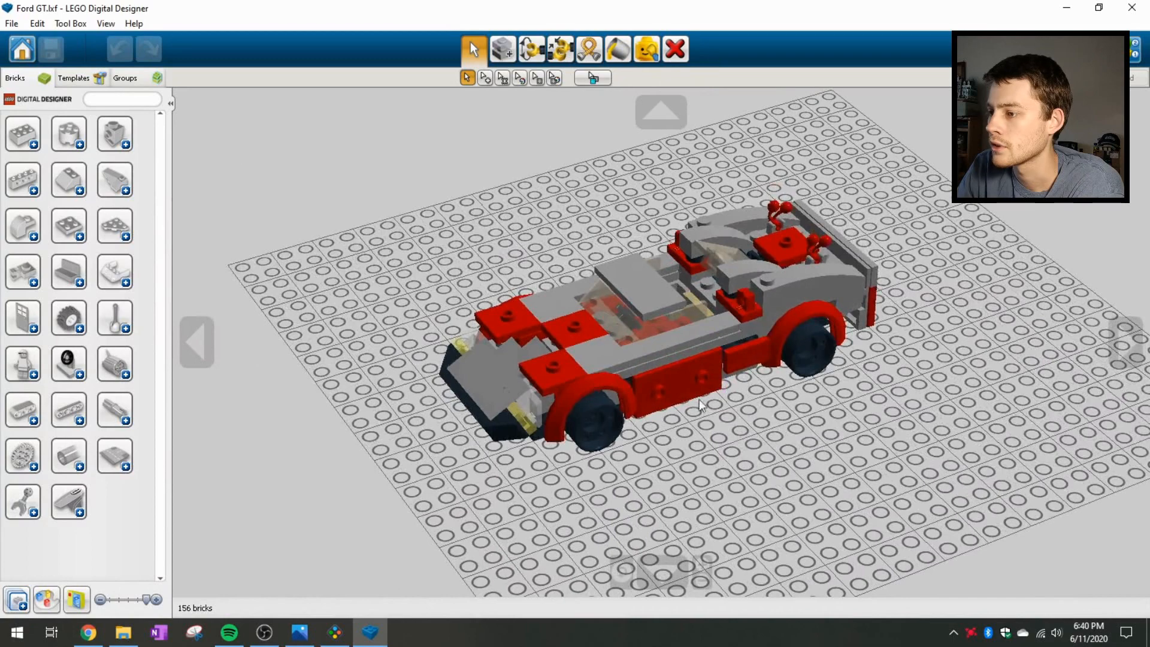
pyautogui.moveTo(509, 336)
pyautogui.mouseDown(button='right')
pyautogui.moveTo(476, 328)
pyautogui.moveTo(527, 323)
pyautogui.mouseUp(button='right')
pyautogui.moveTo(467, 360); pyautogui.dragTo(354, 308, button='right')
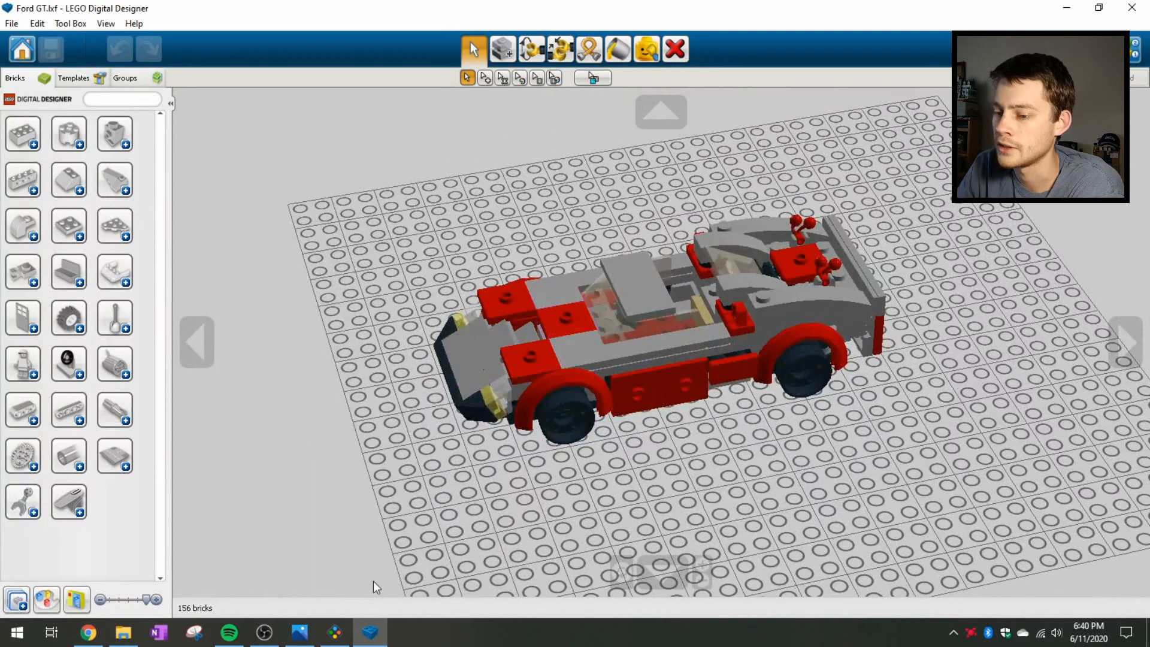
# - Switch to BrickLink Studio and import the LEGO Digital Designer model Ford GT from the Models folder
pyautogui.click(334, 632)
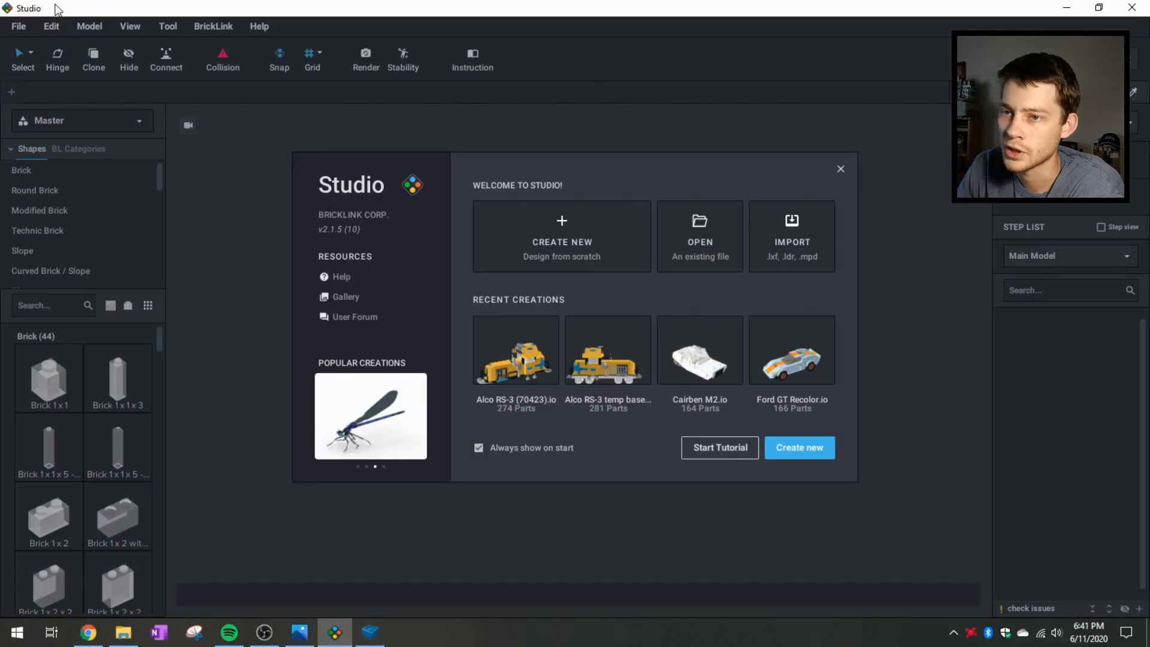
pyautogui.click(792, 250)
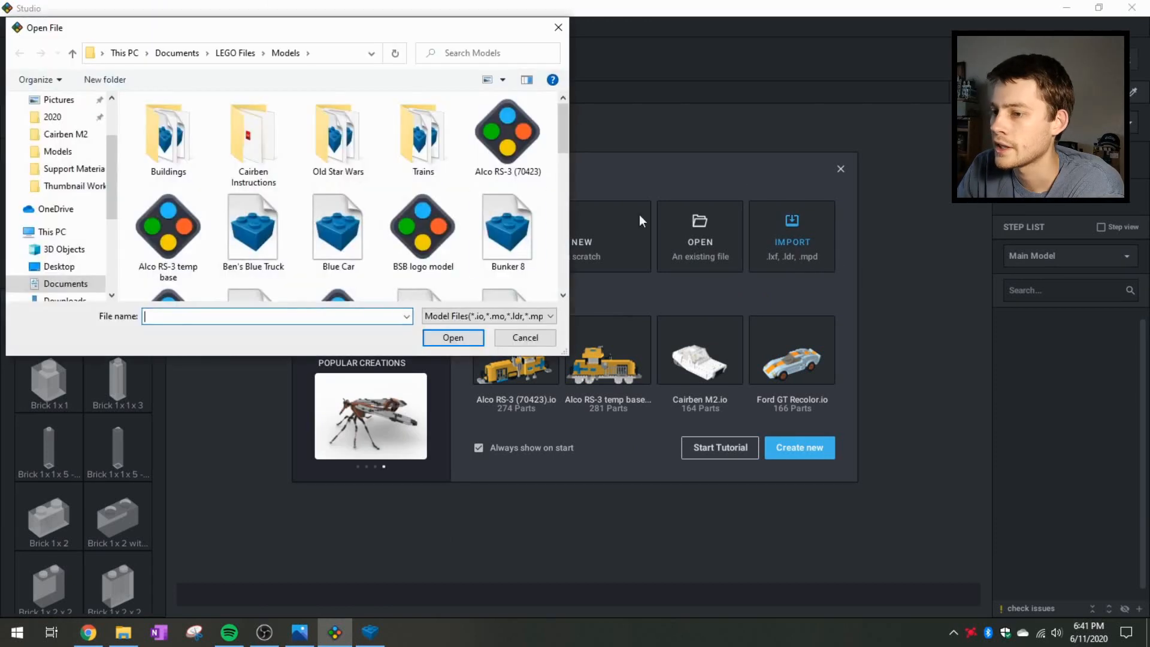
pyautogui.scroll(-3, 407, 180)
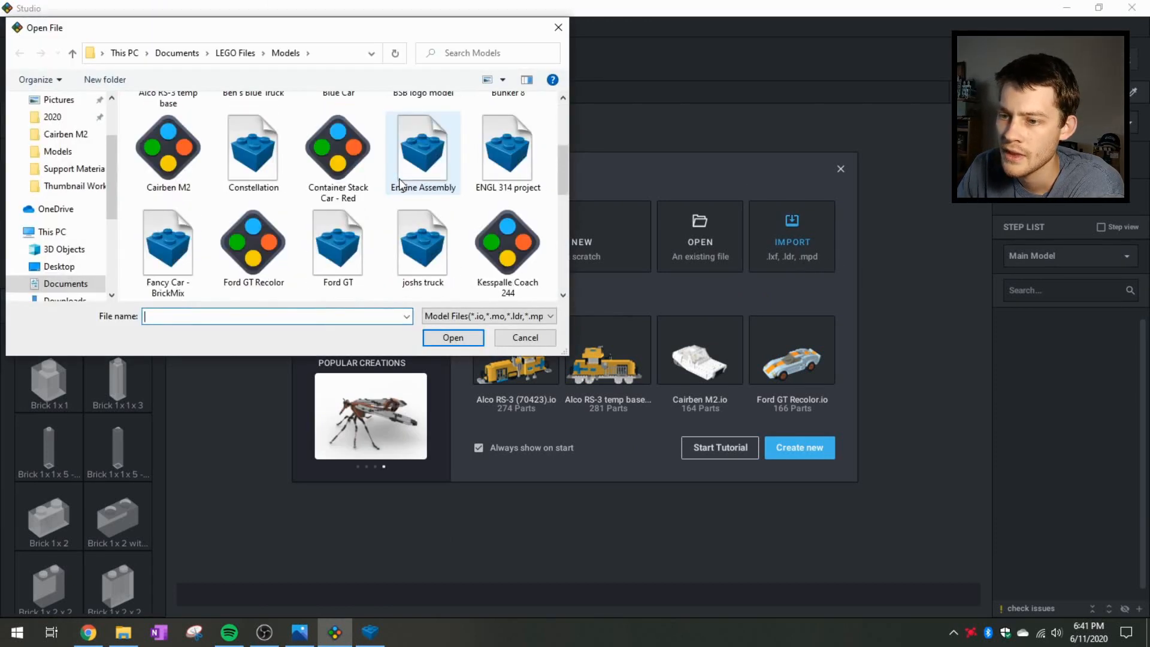
pyautogui.scroll(-3, 345, 168)
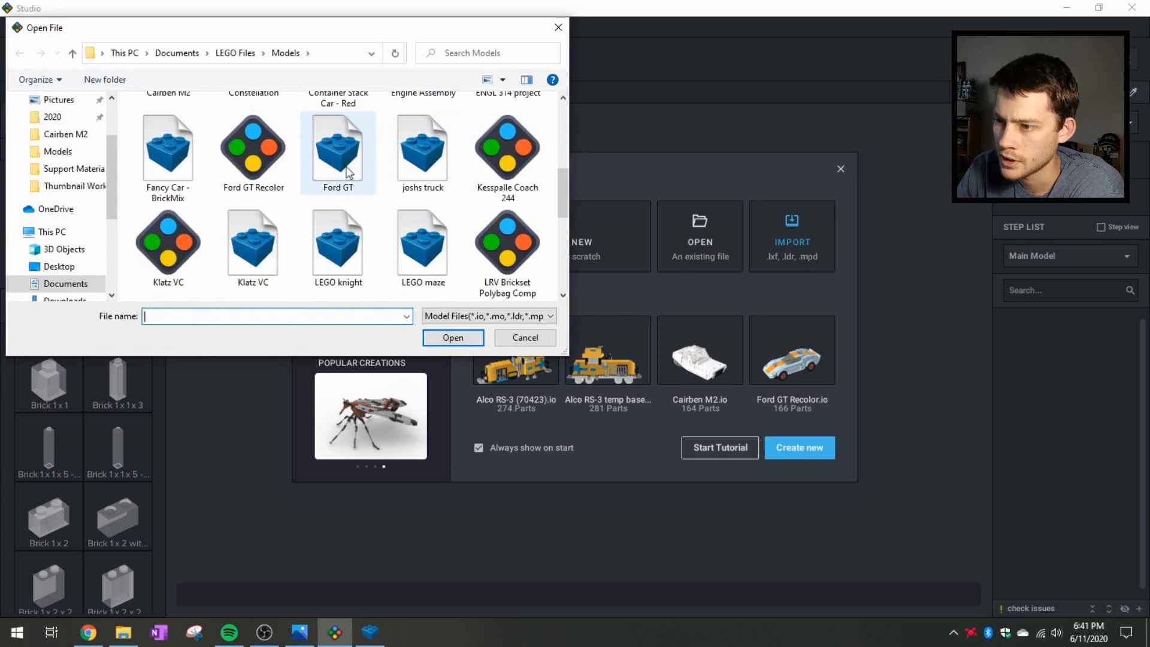
pyautogui.click(350, 164)
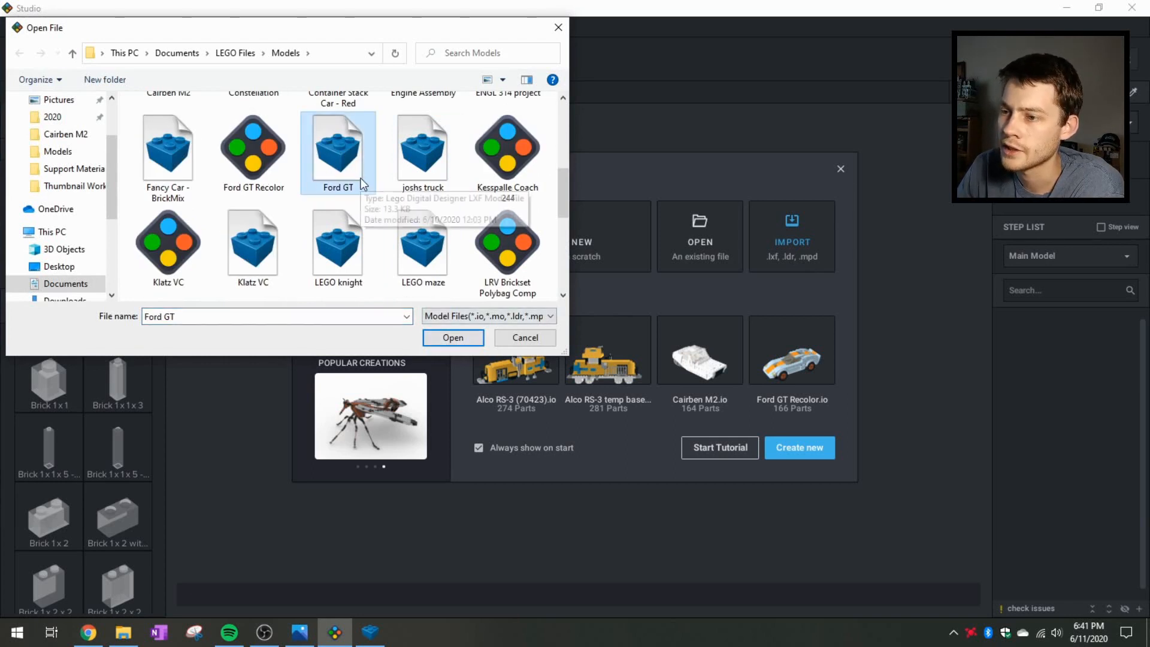
pyautogui.click(450, 331)
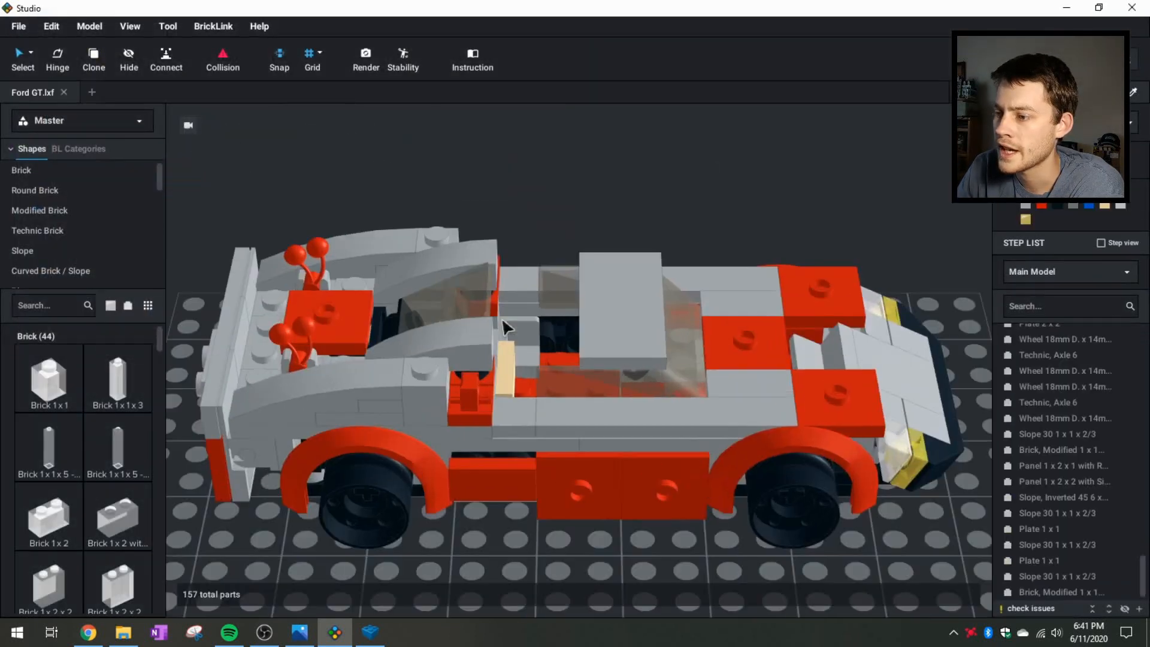
# - Delete the red single-stud plate above the near front wheel arch on the car's hood
pyautogui.scroll(-3, 548, 320)
pyautogui.moveTo(725, 562); pyautogui.dragTo(601, 491, button='right')
pyautogui.moveTo(384, 344); pyautogui.dragTo(476, 464, button='right')
pyautogui.scroll(-3, 506, 505)
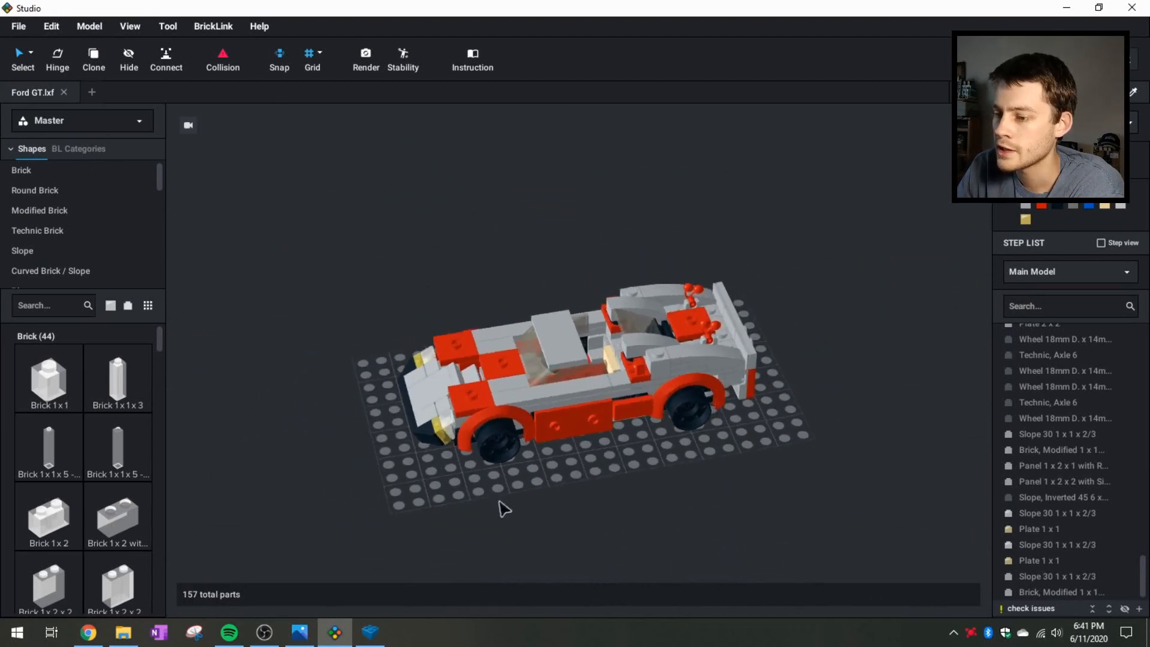
pyautogui.moveTo(523, 500); pyautogui.dragTo(544, 496, button='right')
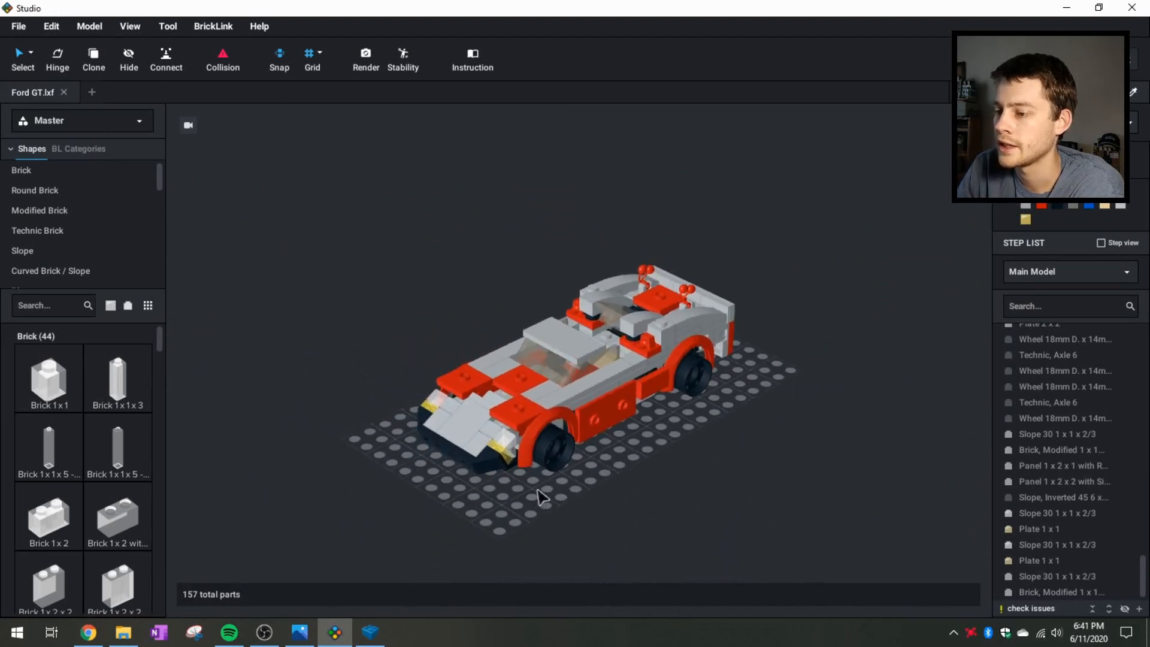
pyautogui.moveTo(466, 396); pyautogui.dragTo(521, 427)
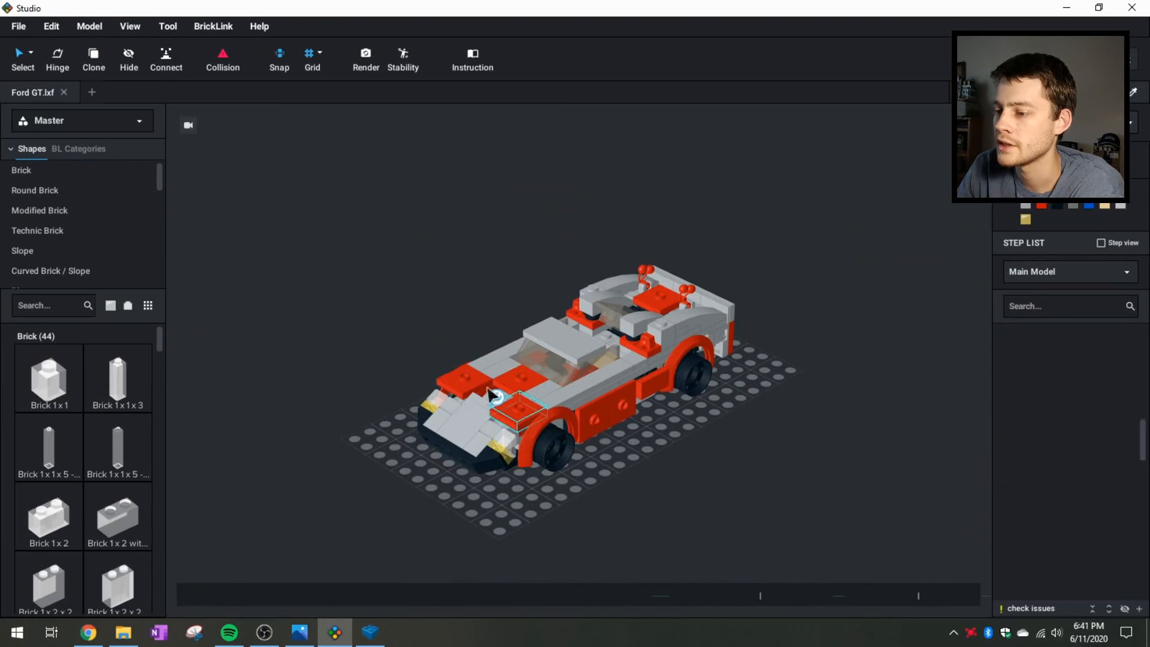
pyautogui.press('Delete')
# - Search the parts library for 2x2 and display the parts in the model's light gray
pyautogui.moveTo(407, 349); pyautogui.dragTo(240, 359, button='right')
pyautogui.click(69, 304)
pyautogui.write('2x2')
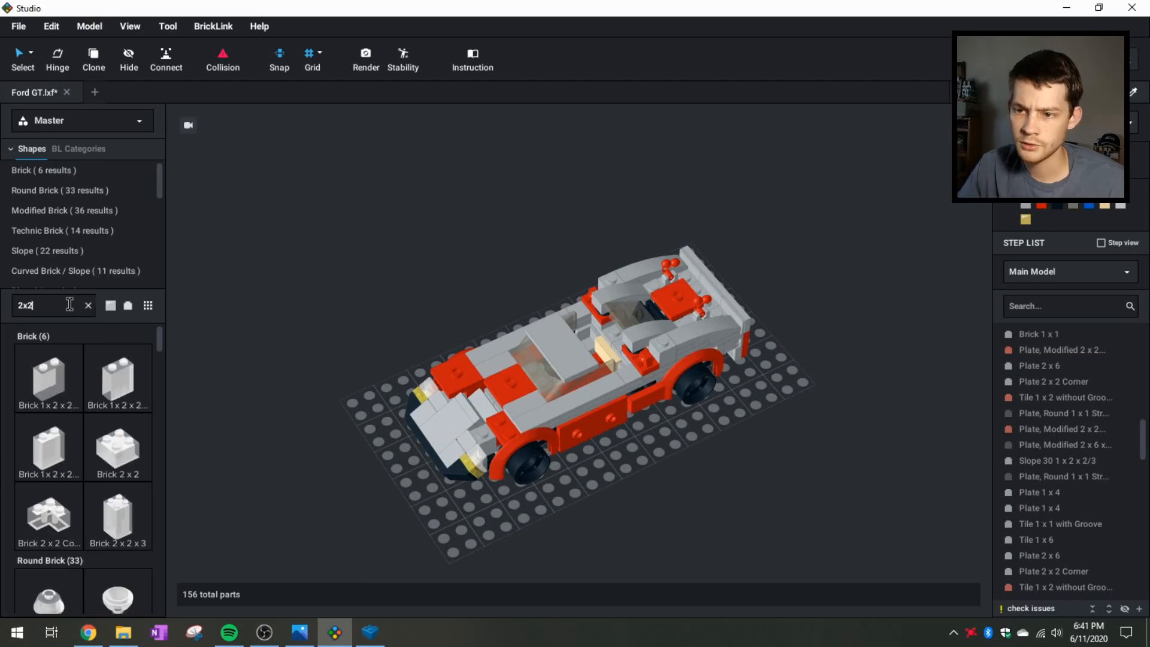
pyautogui.click(110, 304)
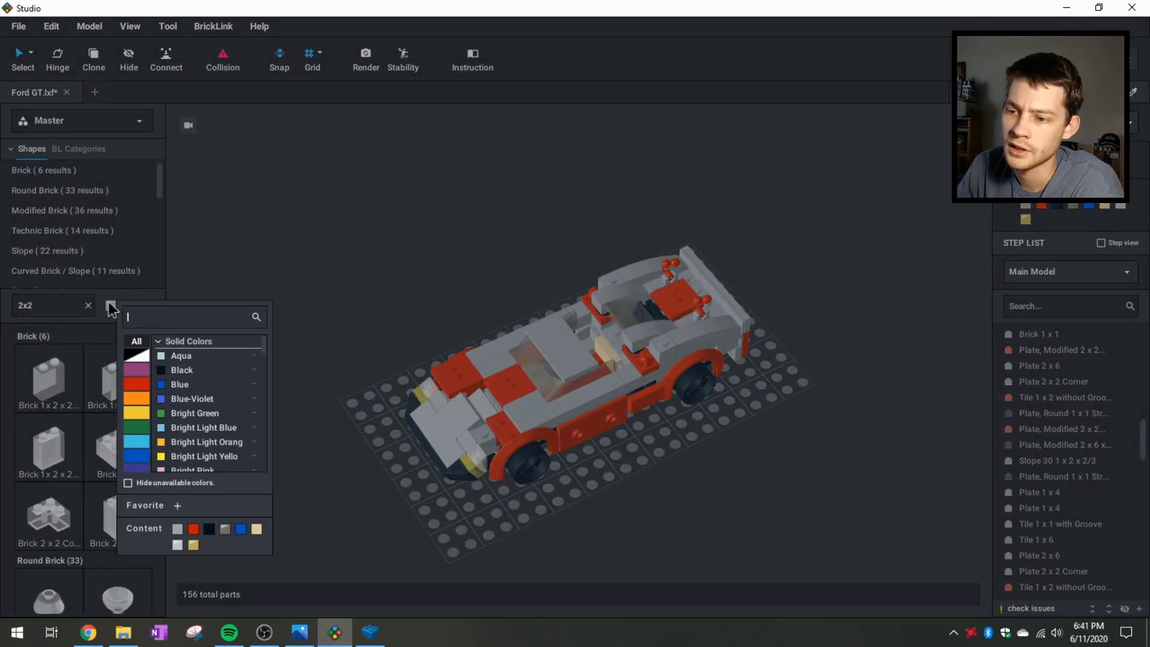
pyautogui.click(176, 528)
pyautogui.scroll(-1, 71, 220)
pyautogui.scroll(-4, 72, 224)
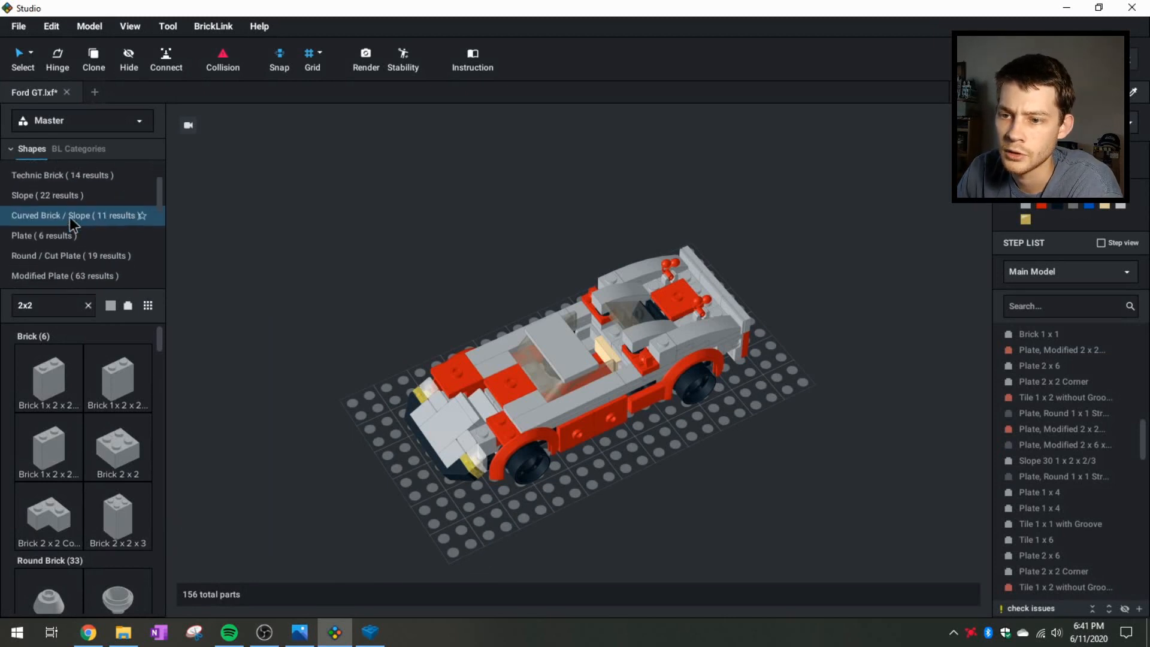
pyautogui.scroll(-2, 71, 210)
pyautogui.scroll(6, 71, 209)
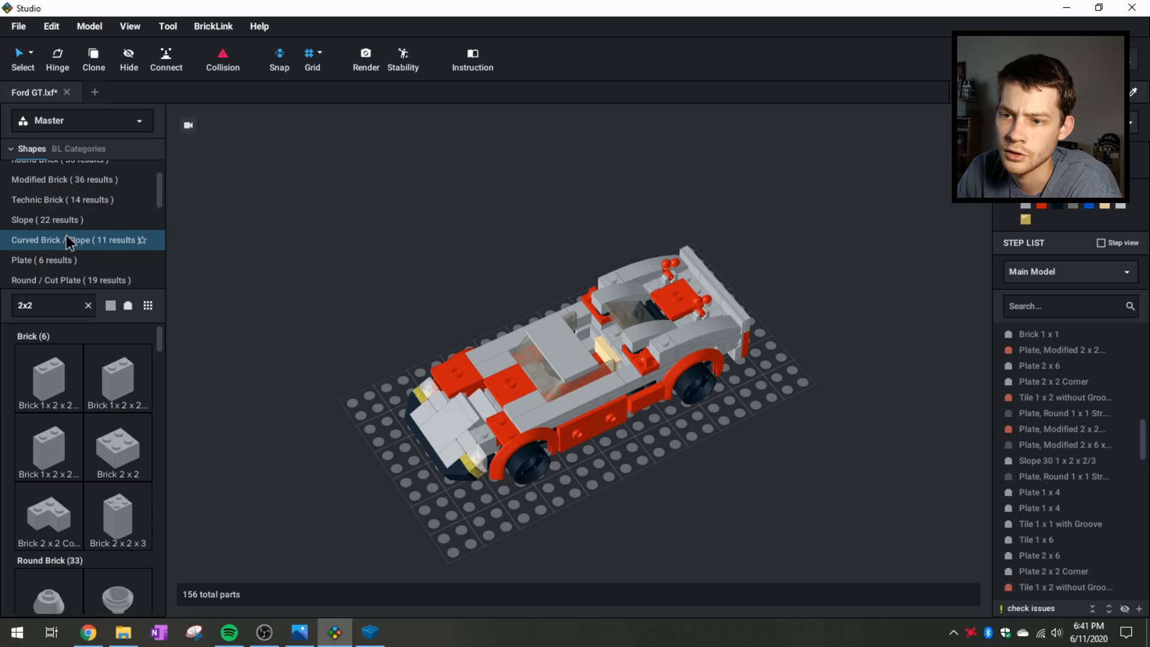
# - Place one gray Slope, Curved 2 x 2 No Studs in the gap above the near front wheel arch
pyautogui.click(66, 239)
pyautogui.moveTo(111, 454); pyautogui.dragTo(502, 441)
pyautogui.click(502, 442)
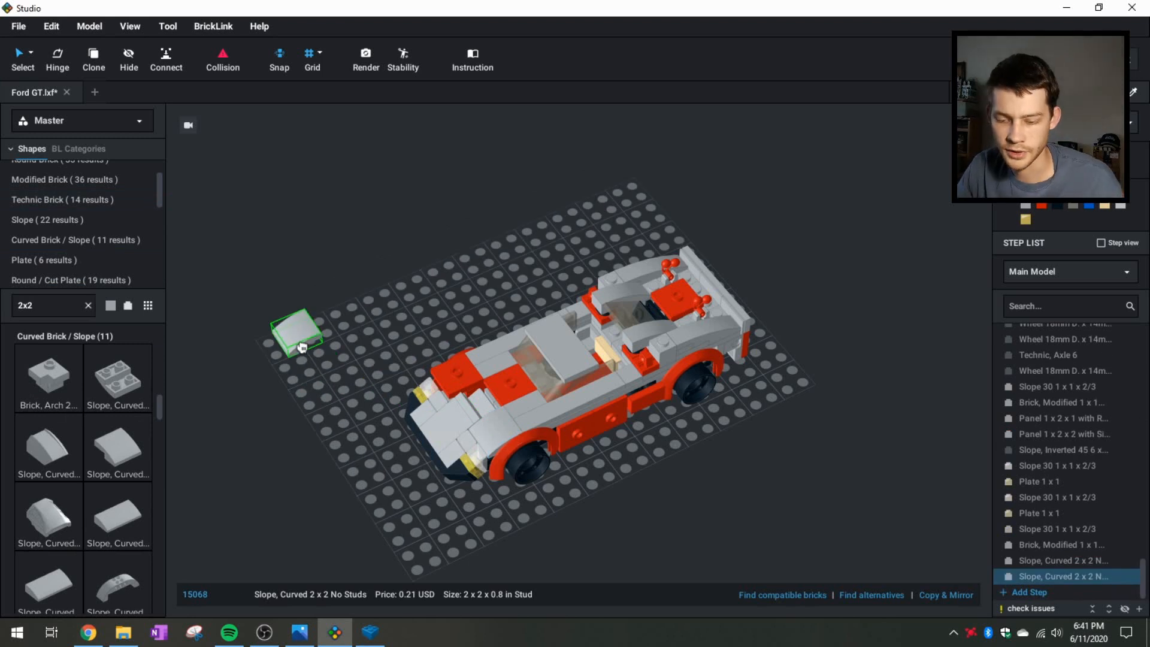
pyautogui.press('Escape')
# - Examine the car with its new curved hood slope from the side, the front and above
pyautogui.moveTo(334, 376); pyautogui.dragTo(333, 359, button='right')
pyautogui.moveTo(335, 423); pyautogui.dragTo(385, 449, button='right')
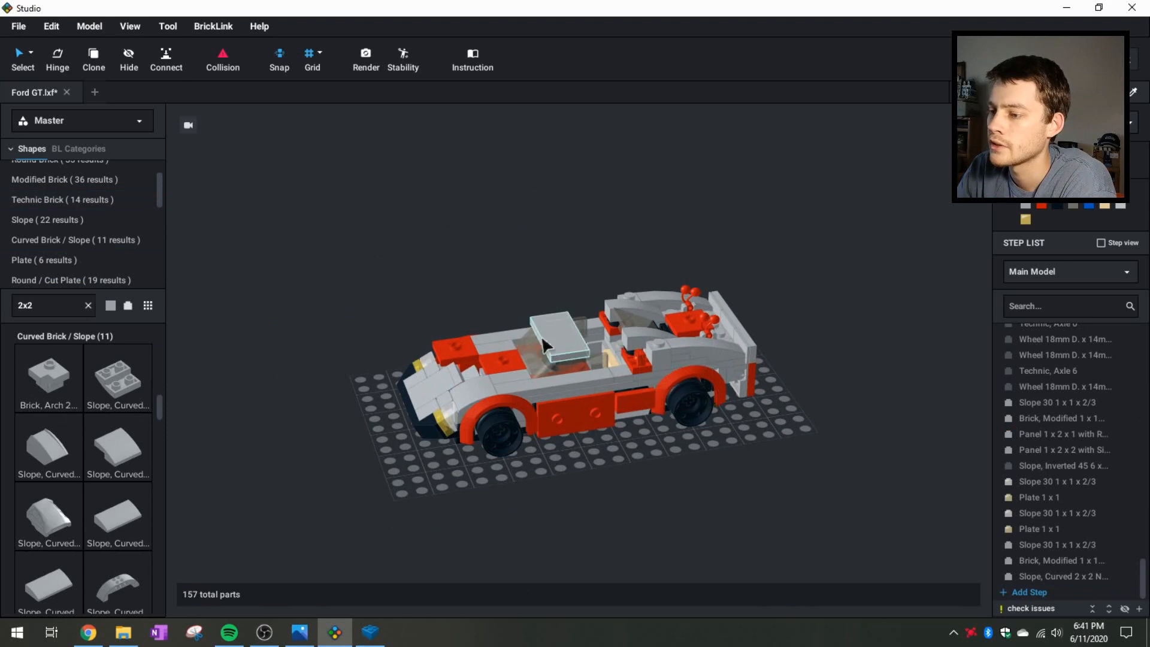
pyautogui.moveTo(544, 344); pyautogui.dragTo(516, 437, button='right')
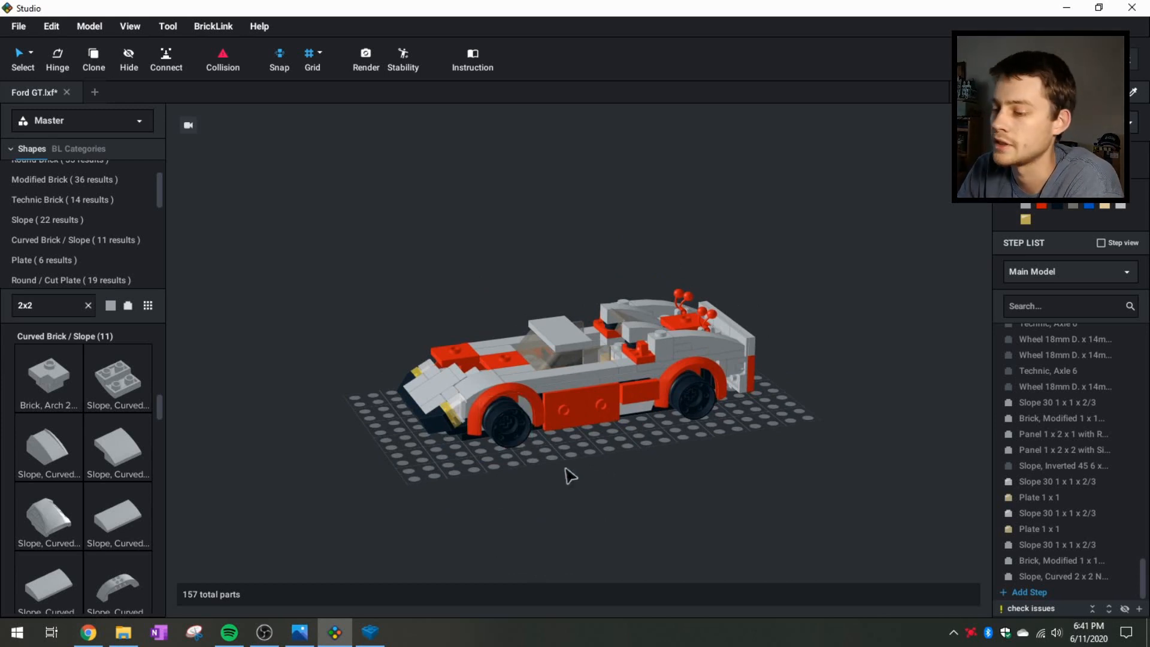
pyautogui.moveTo(593, 467); pyautogui.dragTo(548, 481, button='right')
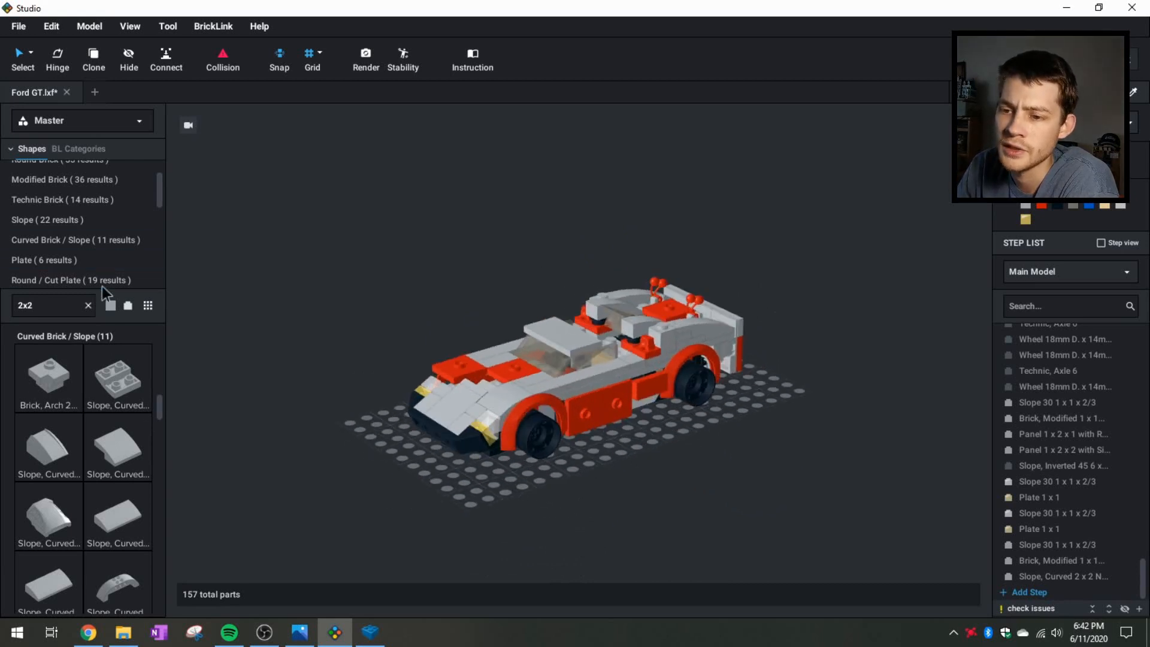
pyautogui.moveTo(358, 344); pyautogui.dragTo(379, 387, button='right')
pyautogui.moveTo(424, 326); pyautogui.dragTo(454, 324, button='right')
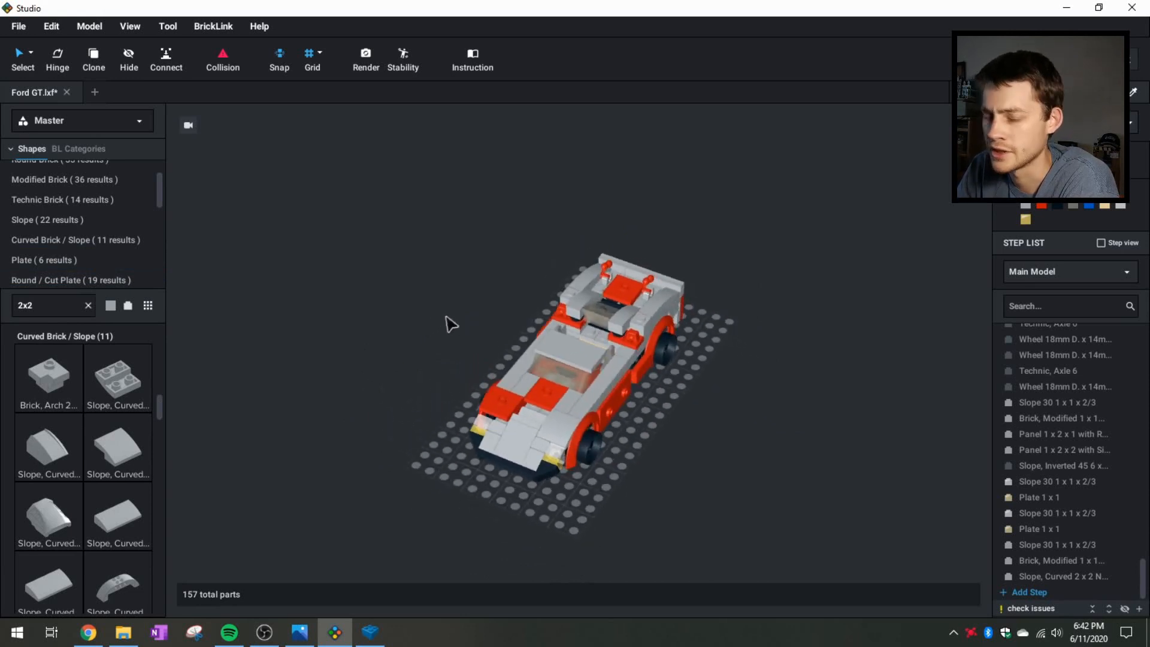
pyautogui.moveTo(444, 336); pyautogui.dragTo(421, 353, button='right')
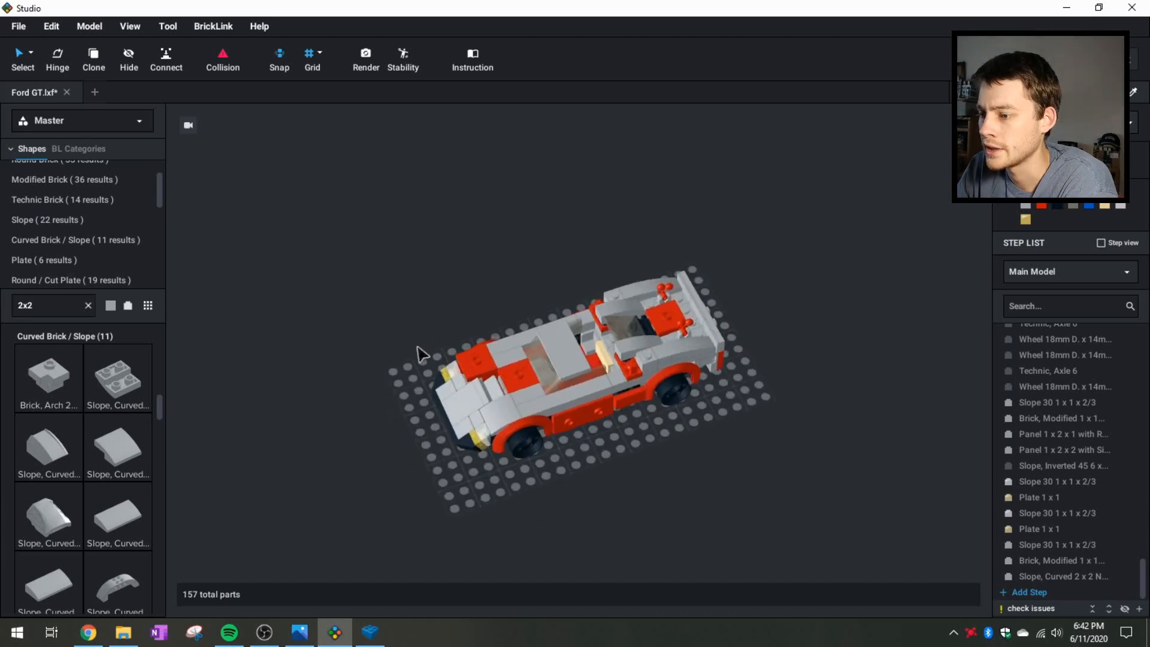
# - Compare the Ford GT model in LEGO Digital Designer with the edited version in Studio
pyautogui.click(370, 631)
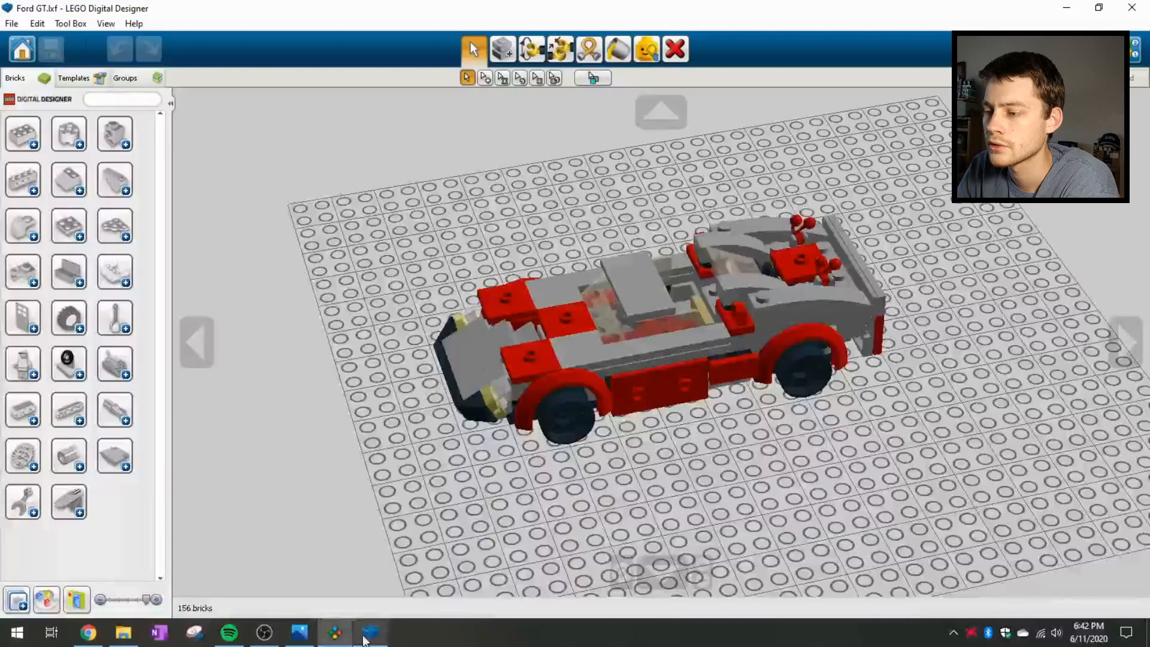
pyautogui.click(334, 632)
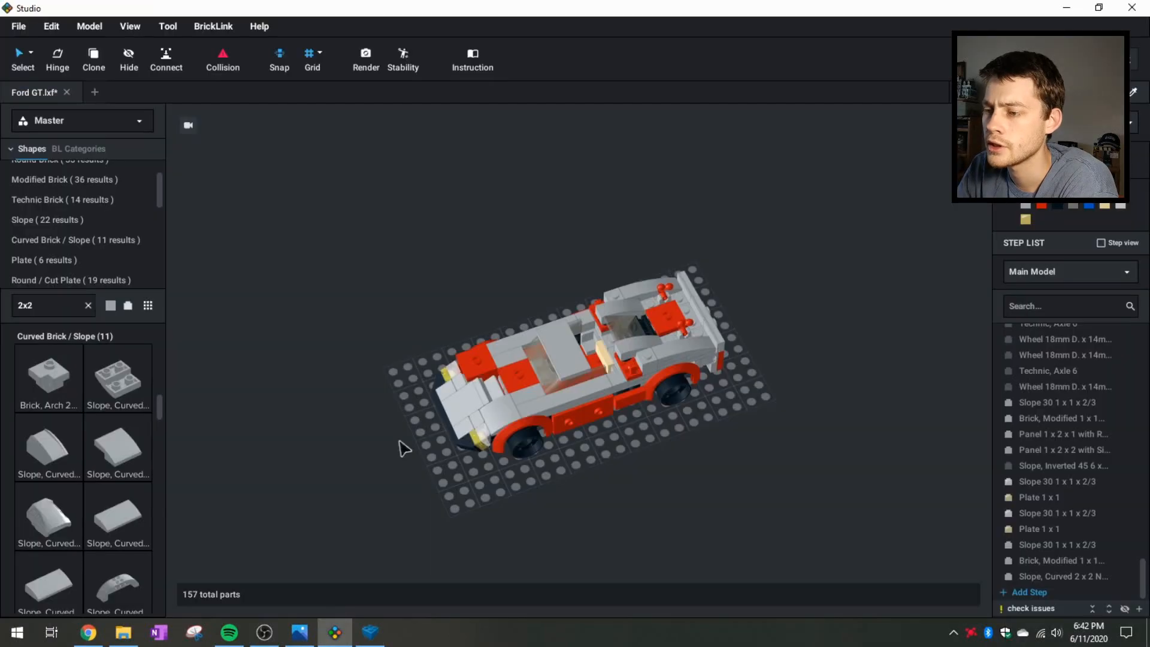
pyautogui.click(369, 633)
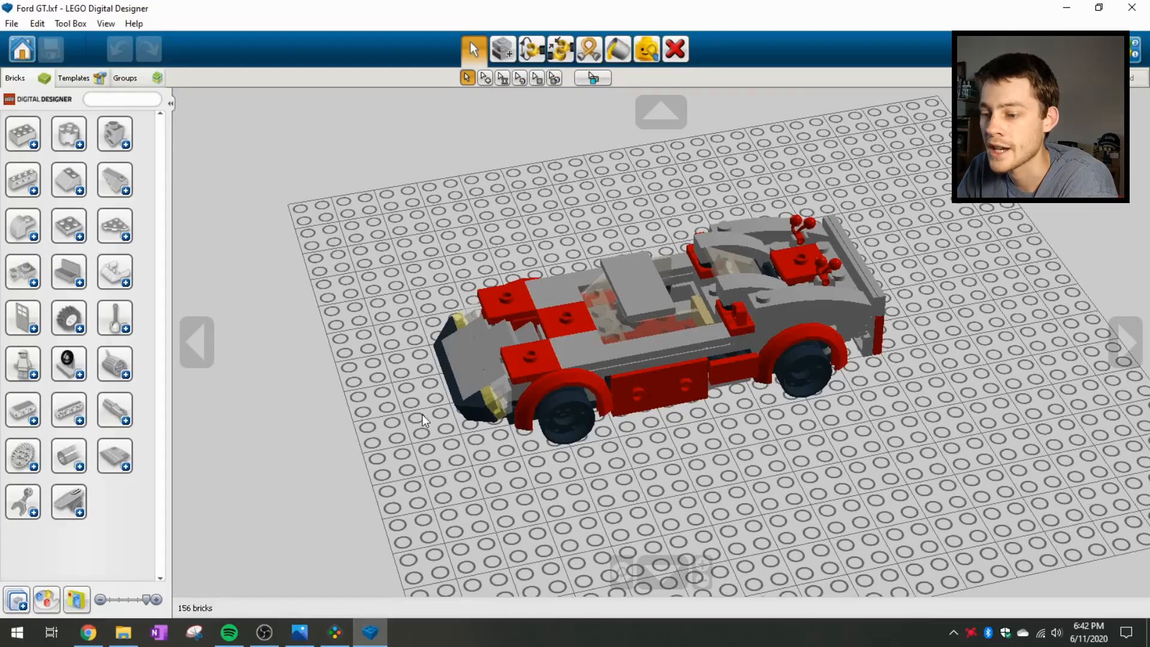
pyautogui.click(335, 632)
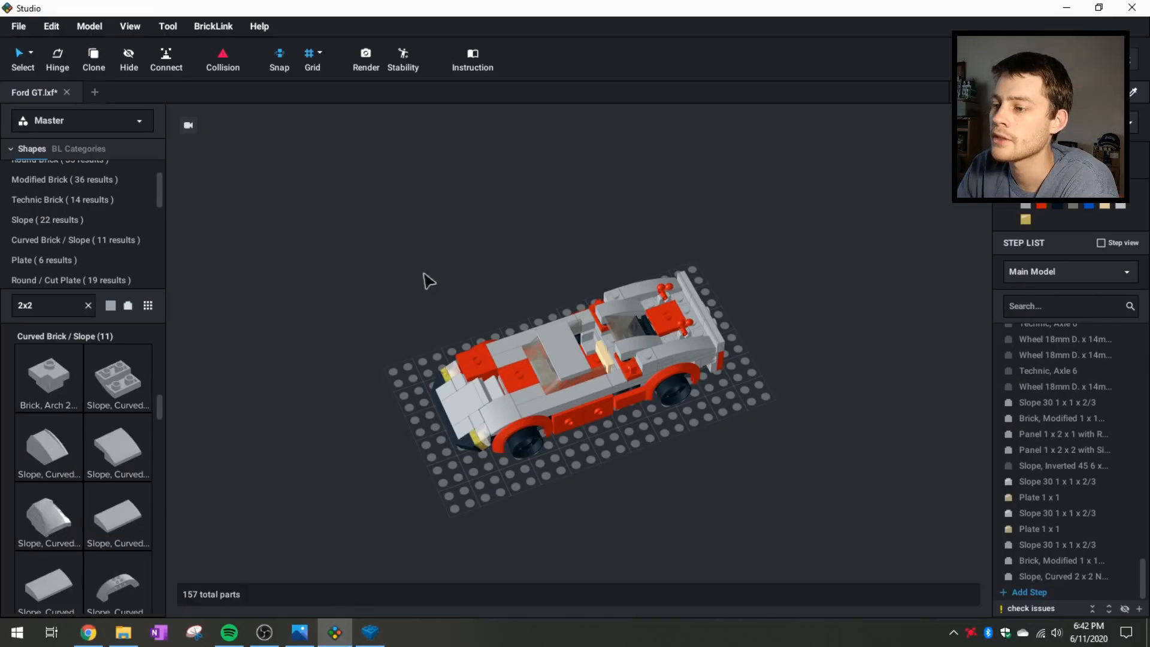
pyautogui.moveTo(436, 251); pyautogui.dragTo(444, 257, button='right')
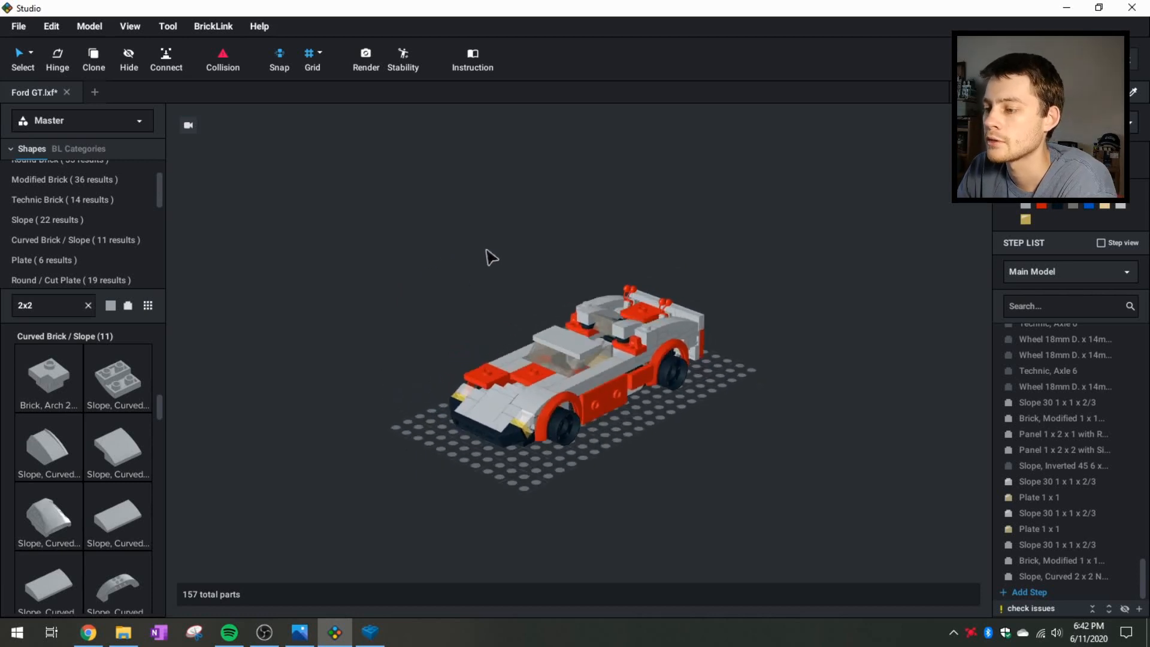
pyautogui.moveTo(447, 300); pyautogui.dragTo(433, 334, button='right')
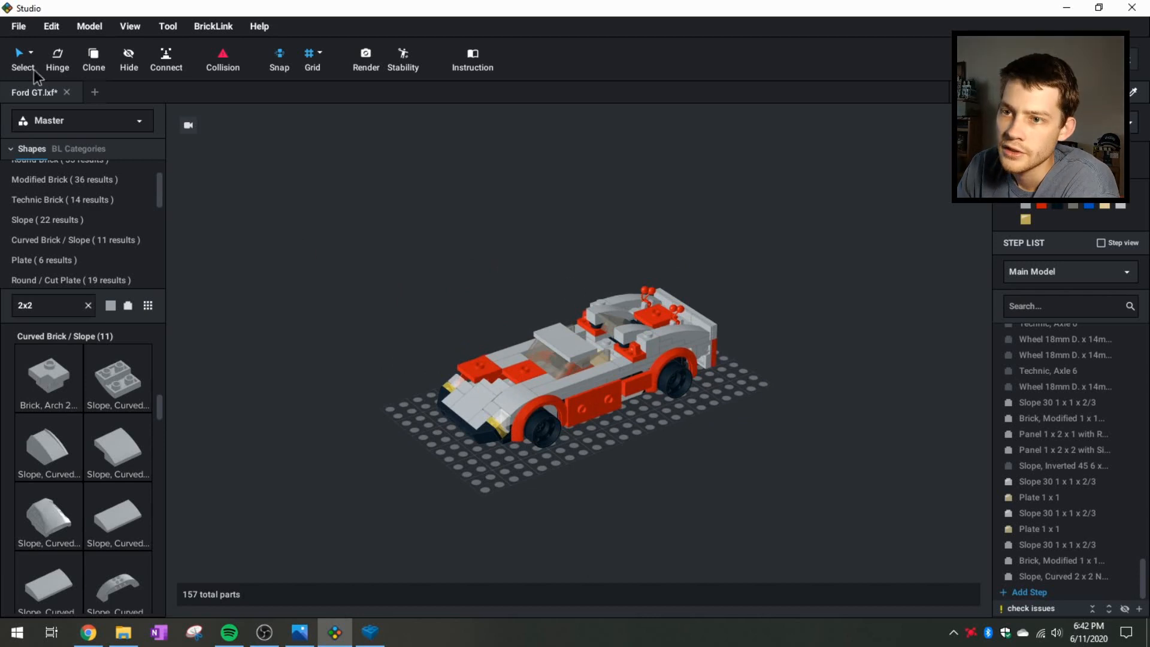
# - Open the recent file Ford GT Recolor.io and inspect the recolored car from the front and side
pyautogui.click(15, 30)
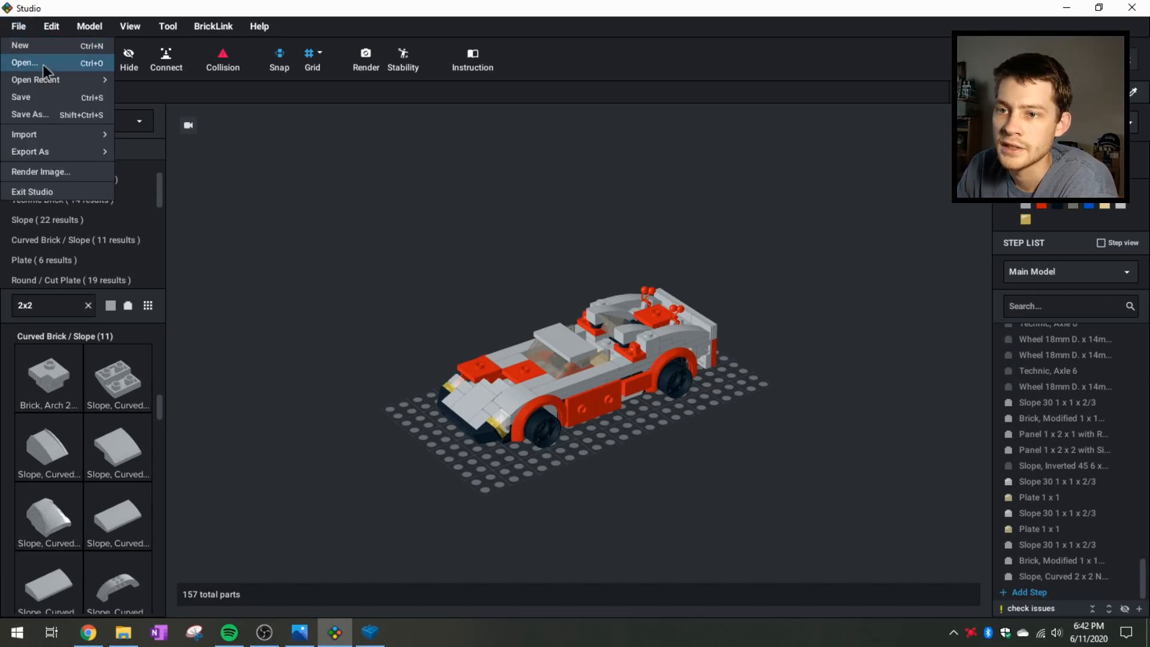
pyautogui.moveTo(37, 74)
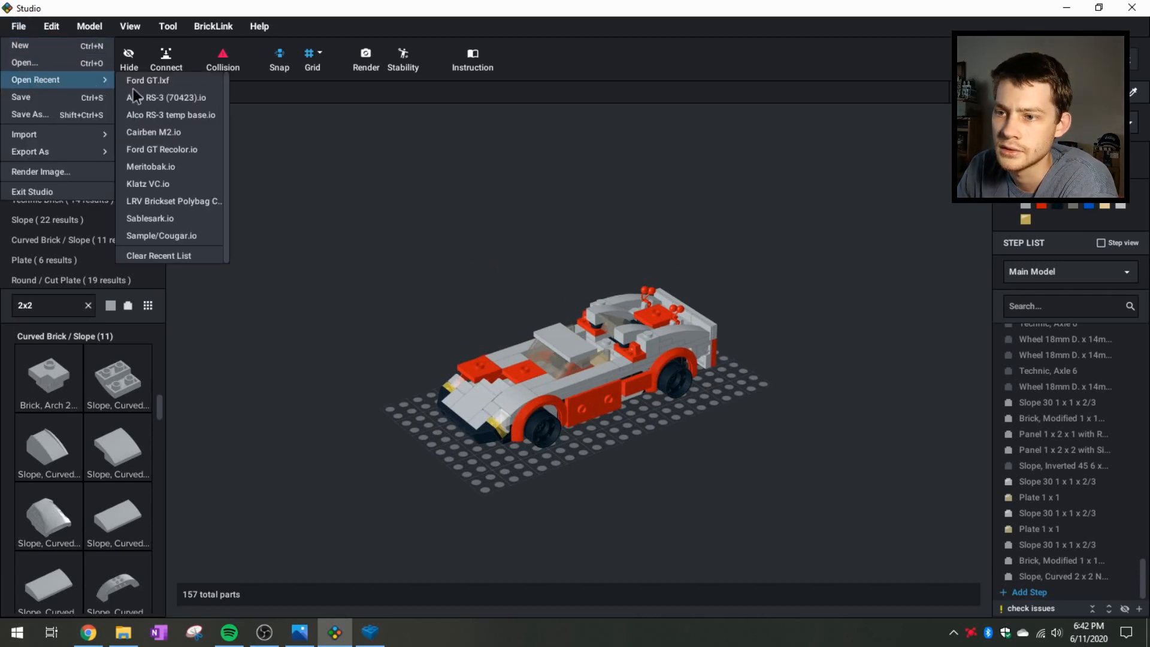
pyautogui.click(178, 149)
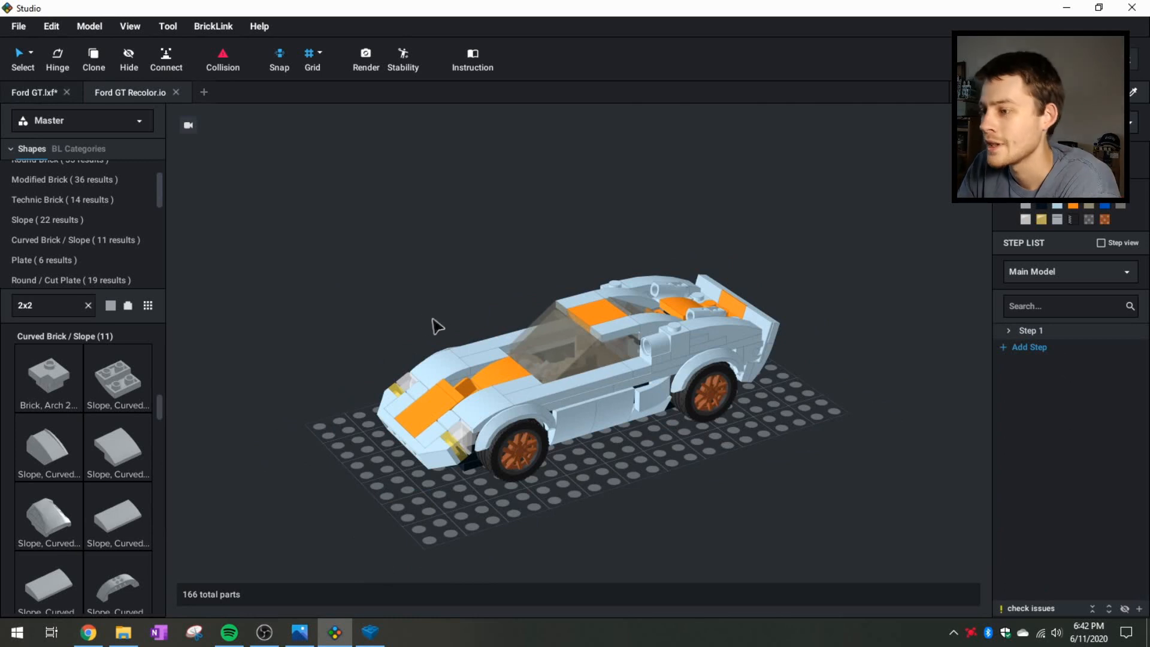
pyautogui.moveTo(426, 326); pyautogui.dragTo(485, 330, button='right')
pyautogui.moveTo(404, 339); pyautogui.dragTo(335, 347, button='right')
pyautogui.scroll(4, 362, 363)
pyautogui.scroll(-2, 327, 356)
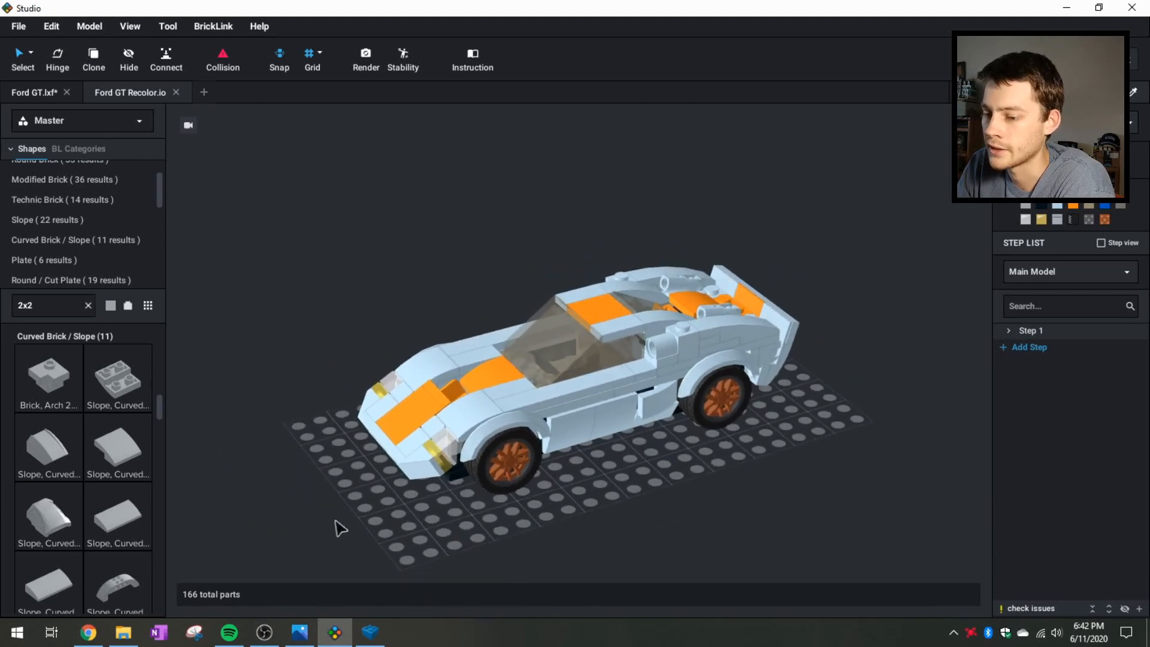
# - Compare the Ford GT Gulf iso.png render in Photos with the Gulf-livery GT40 photo on the browser's Gulf Livery GT40s page
pyautogui.click(299, 632)
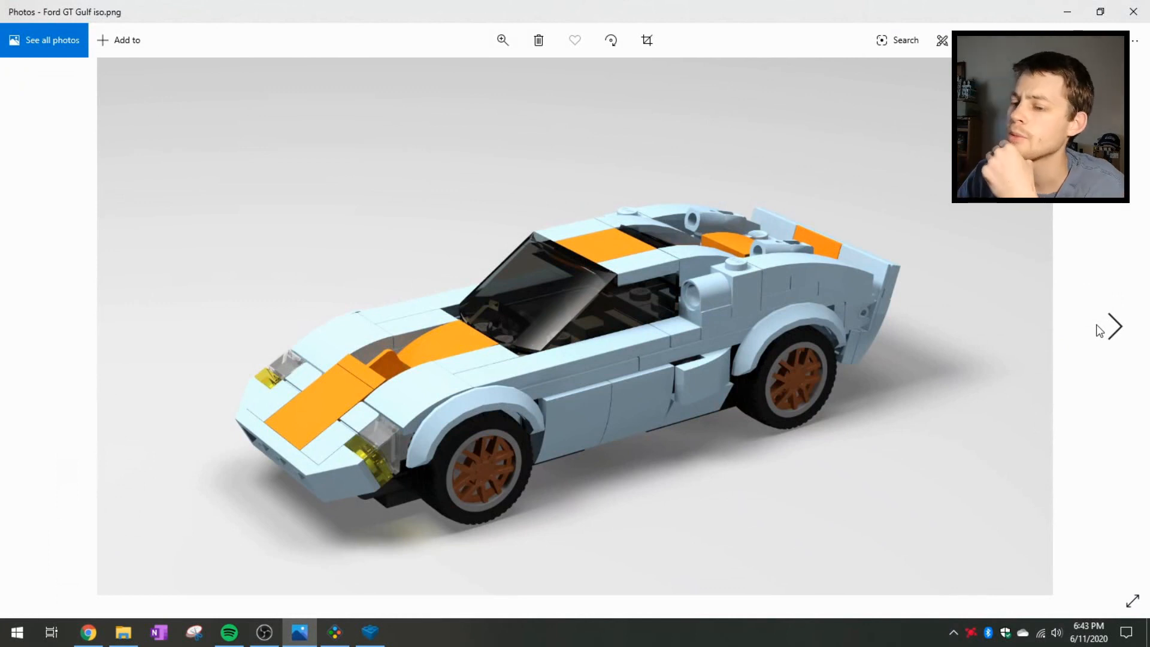
pyautogui.click(88, 632)
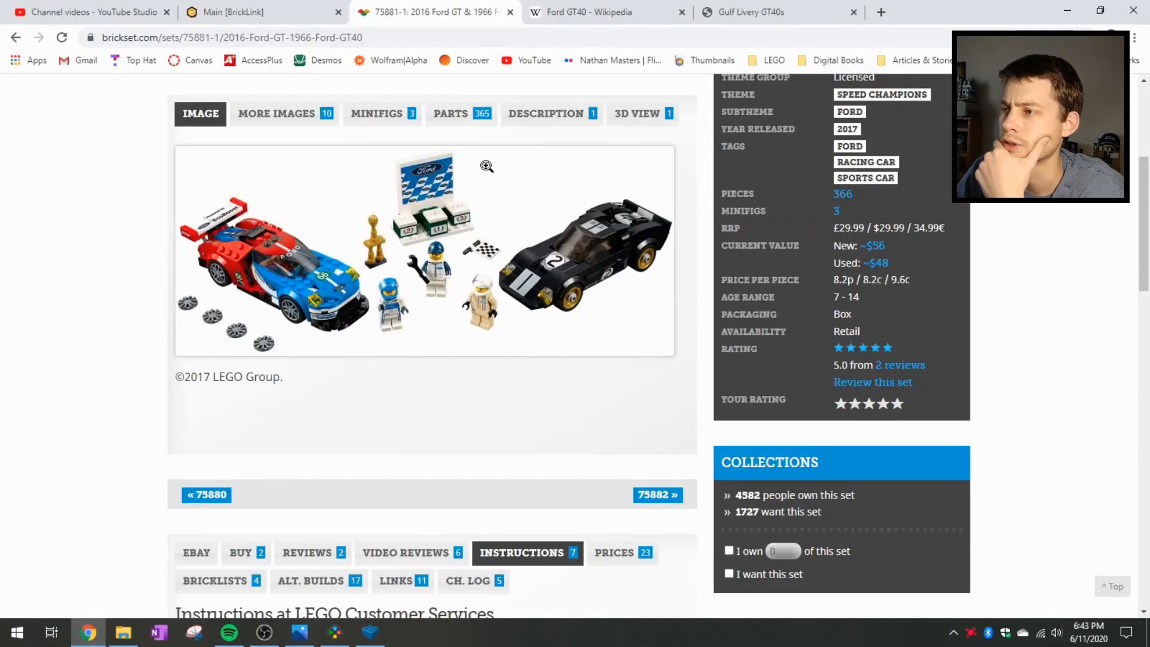
pyautogui.click(727, 7)
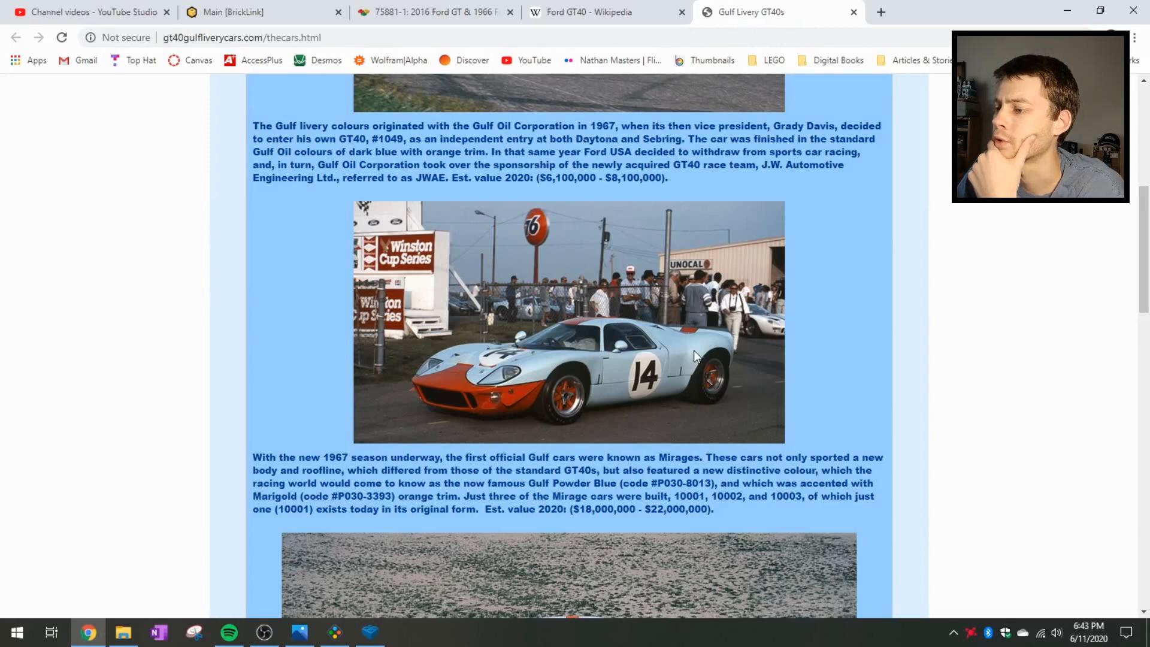
pyautogui.click(299, 632)
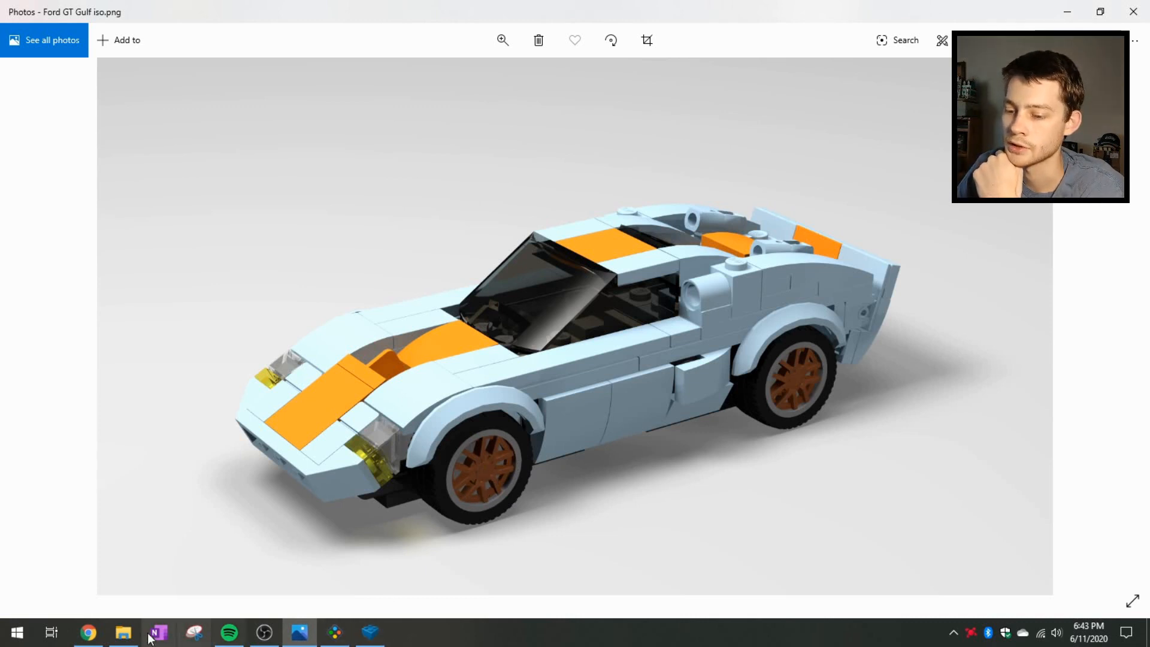
pyautogui.click(88, 632)
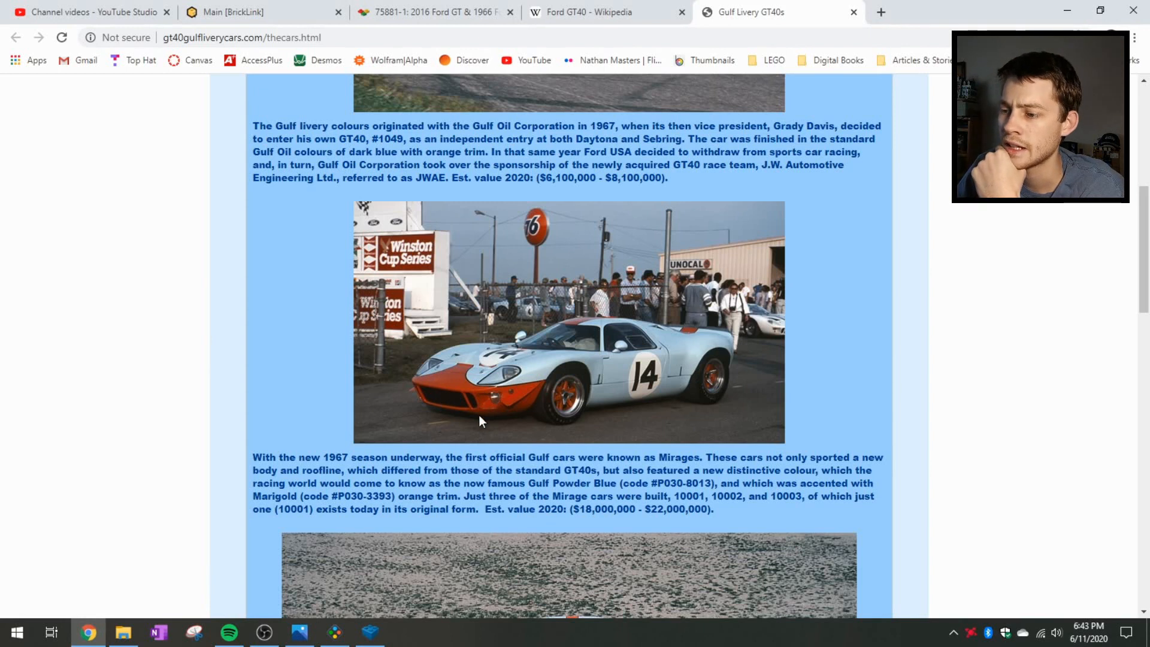
pyautogui.click(300, 632)
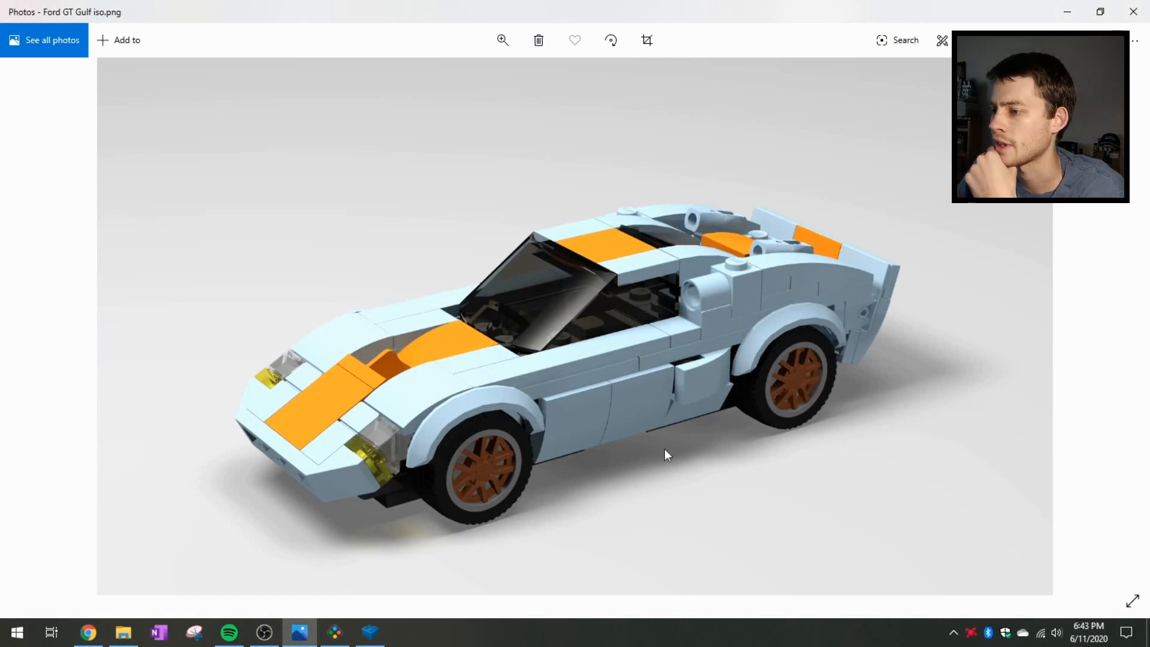
# - Browse back and forth through the Ford GT Gulf renders in Photos, including Ford GT Gulf low.png
pyautogui.press('Right')
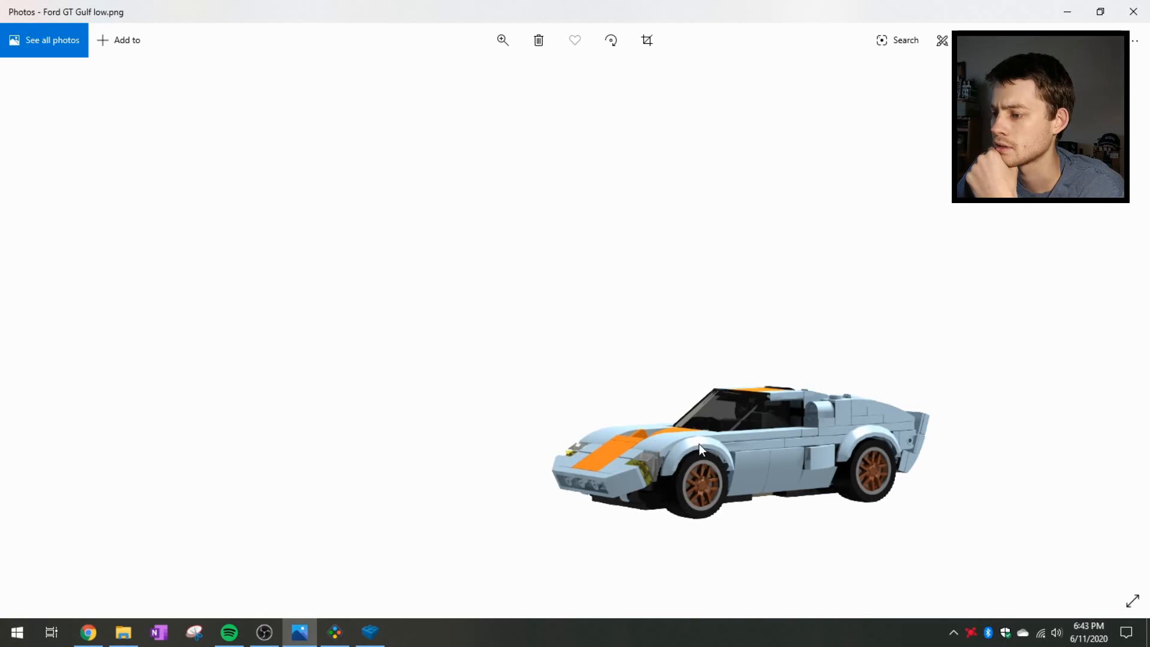
pyautogui.press('Left')
pyautogui.press('Left')
pyautogui.press('Right')
pyautogui.press('Right')
pyautogui.press('Right')
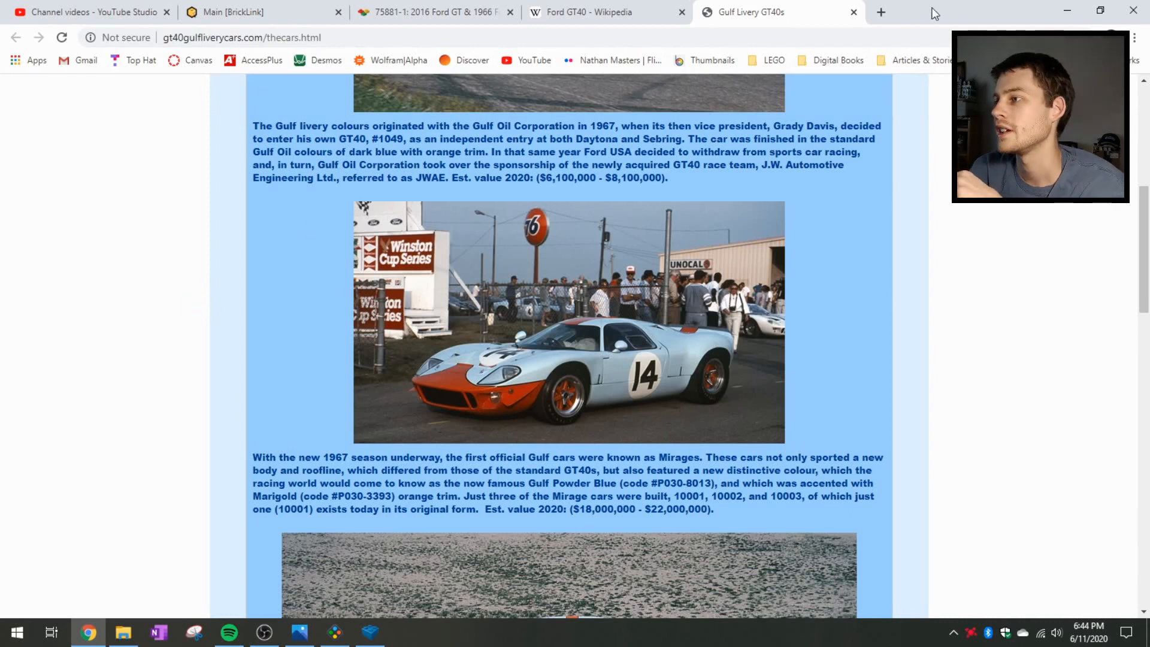
# - Search Google Images for "warehouse background" in a new browser tab
pyautogui.click(882, 13)
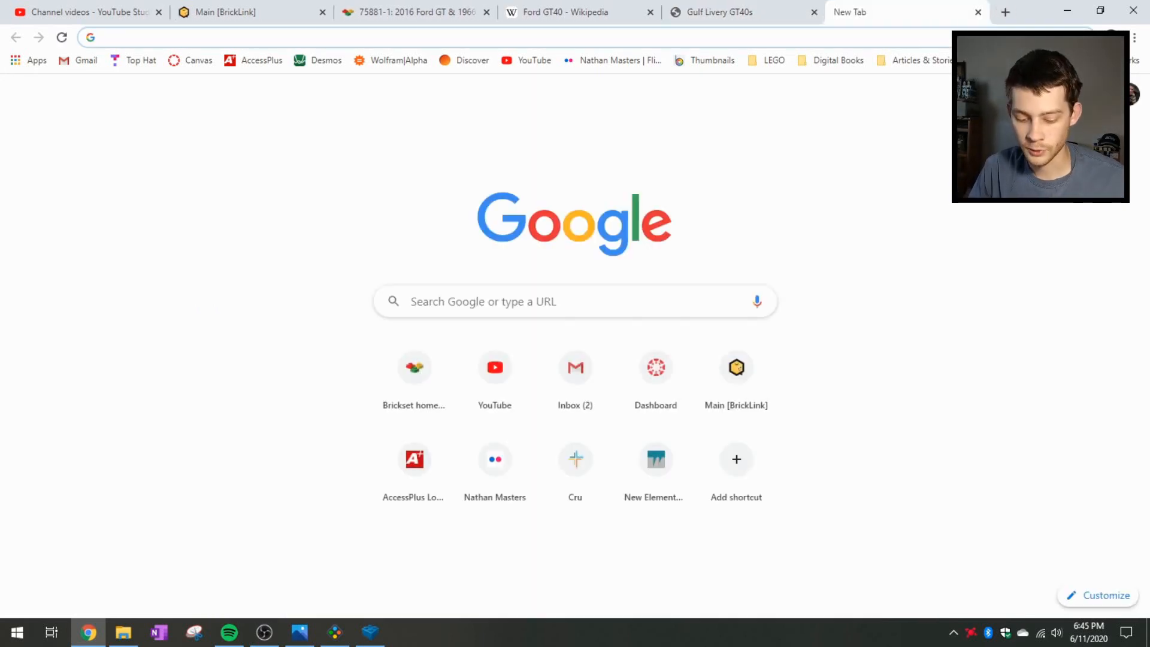
pyautogui.write('wareh')
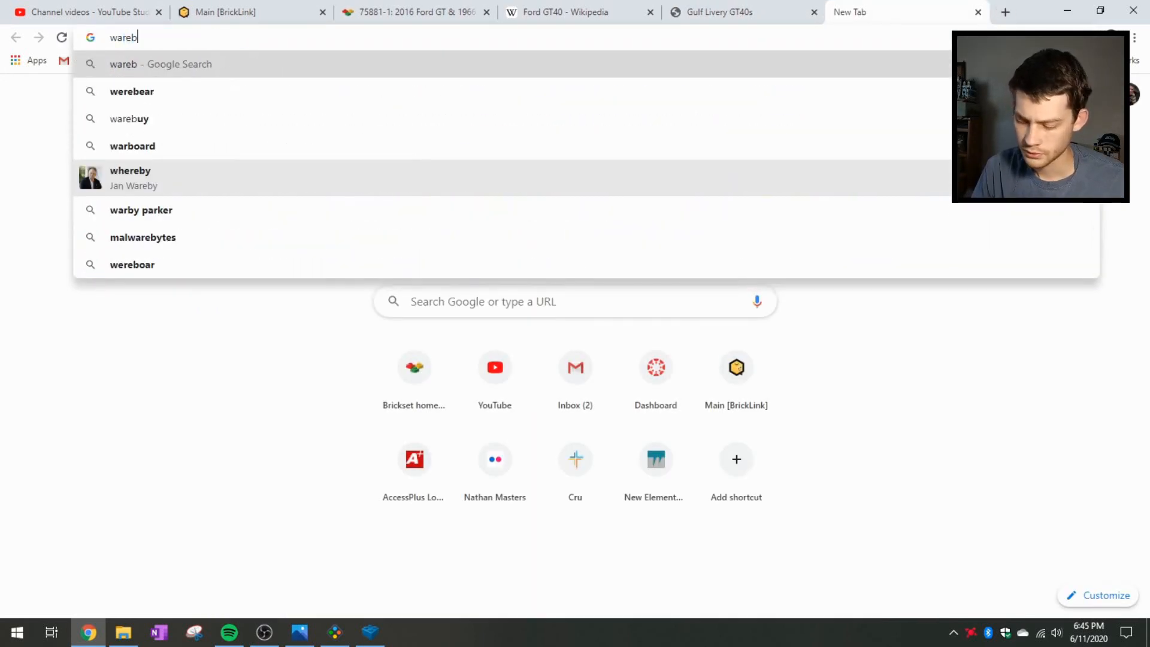
pyautogui.write('ouse backg')
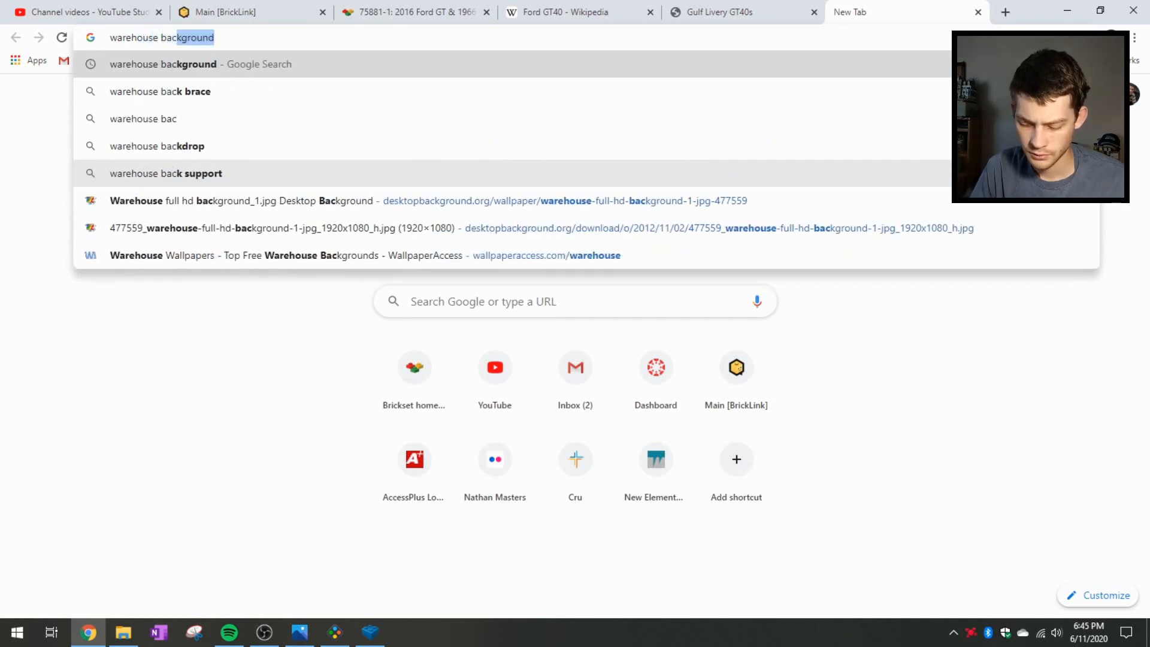
pyautogui.write('round')
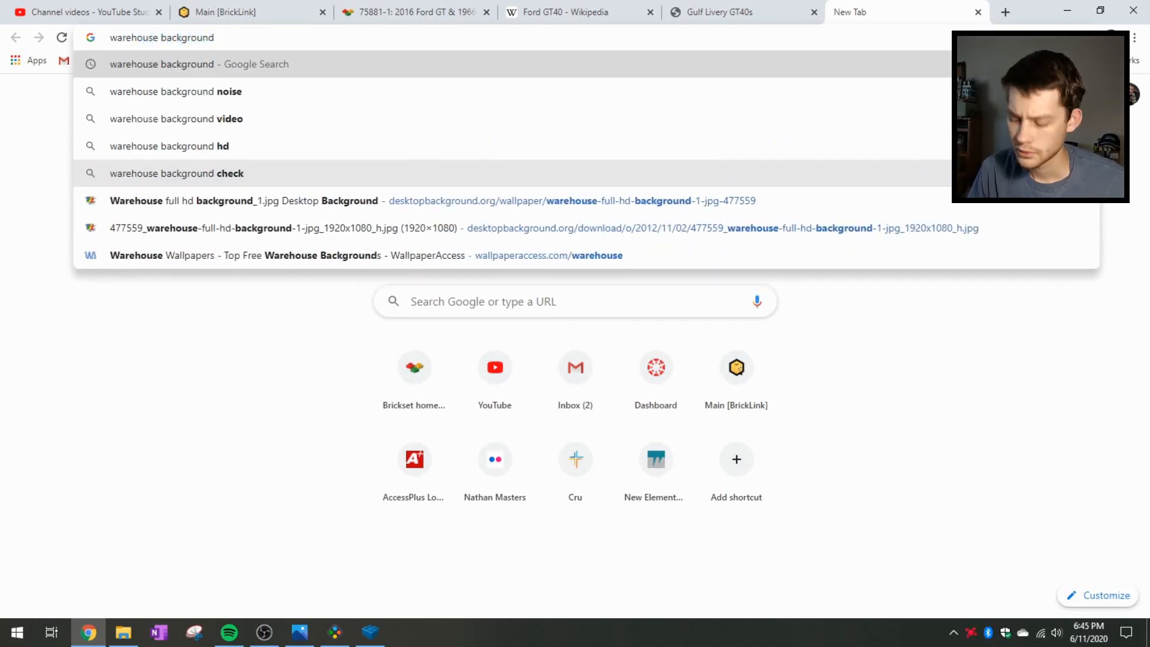
pyautogui.press('Return')
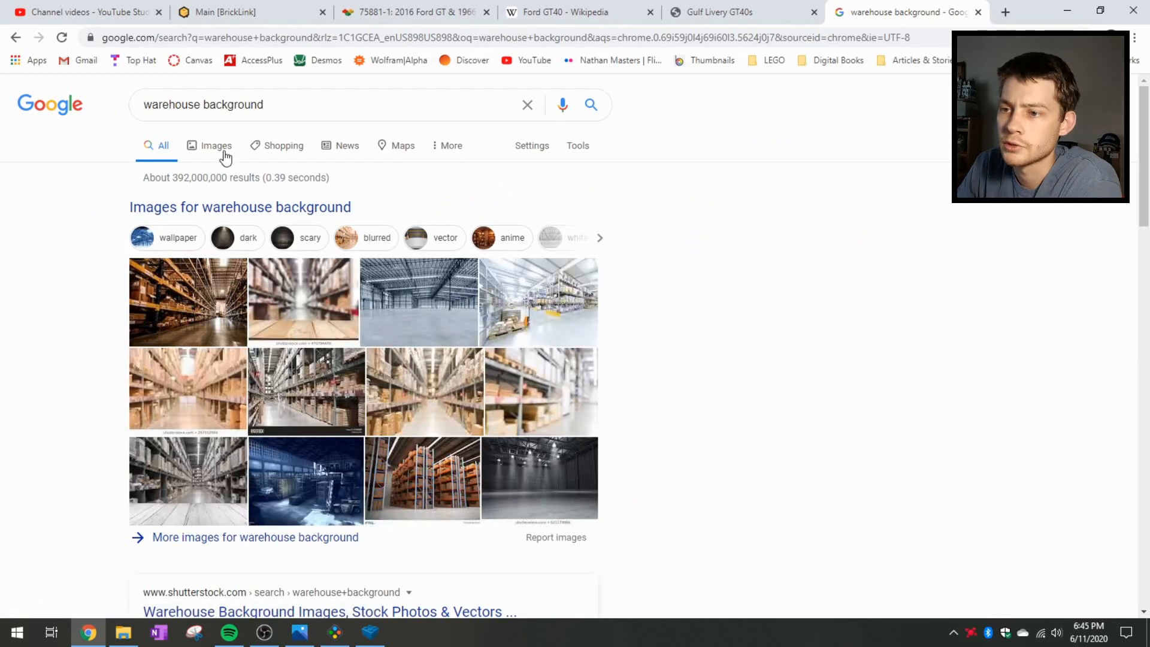
pyautogui.click(222, 149)
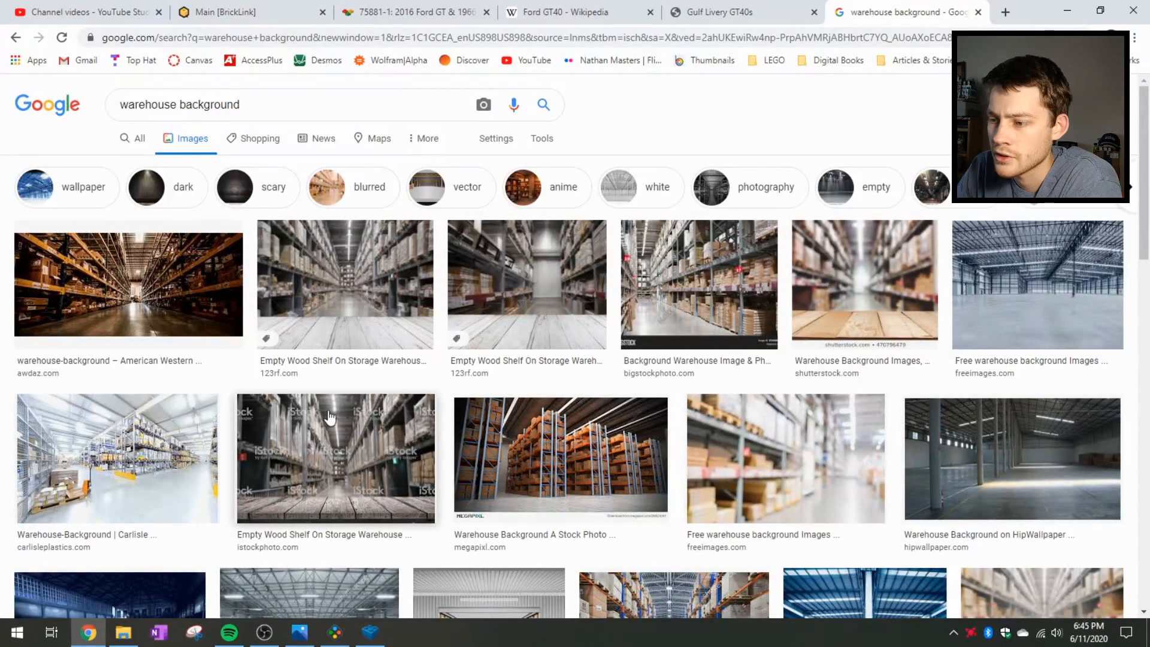
# - Look through the warehouse image results and open the dark empty warehouse picture from Wallpaper Cave
pyautogui.scroll(-2, 350, 414)
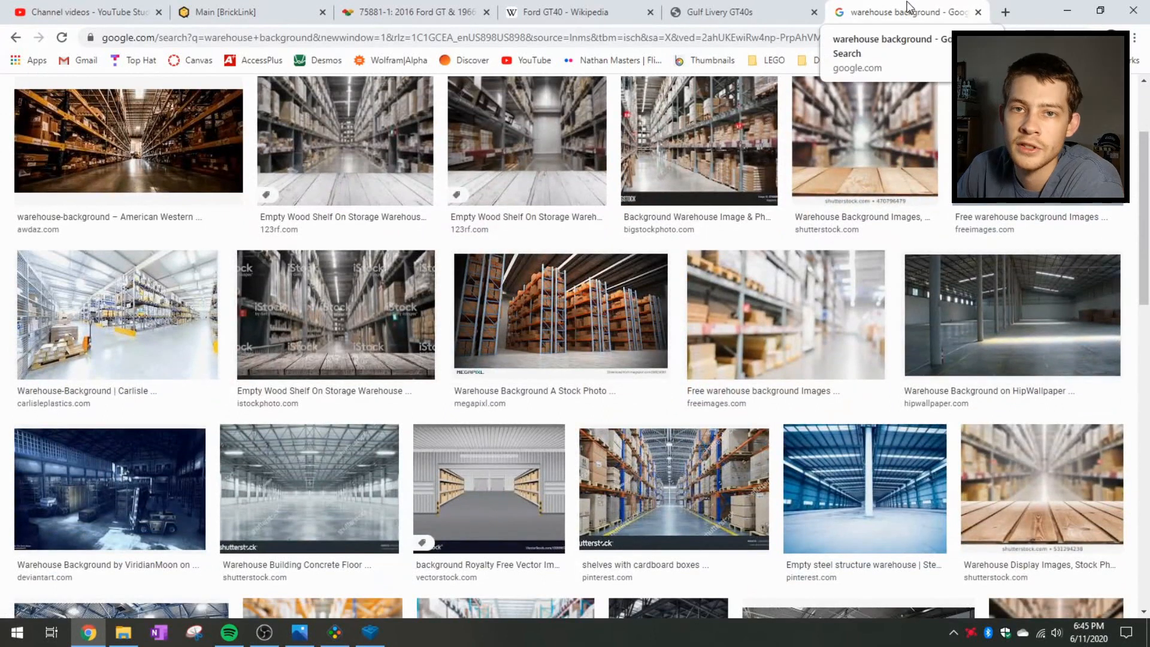
pyautogui.scroll(-2, 389, 299)
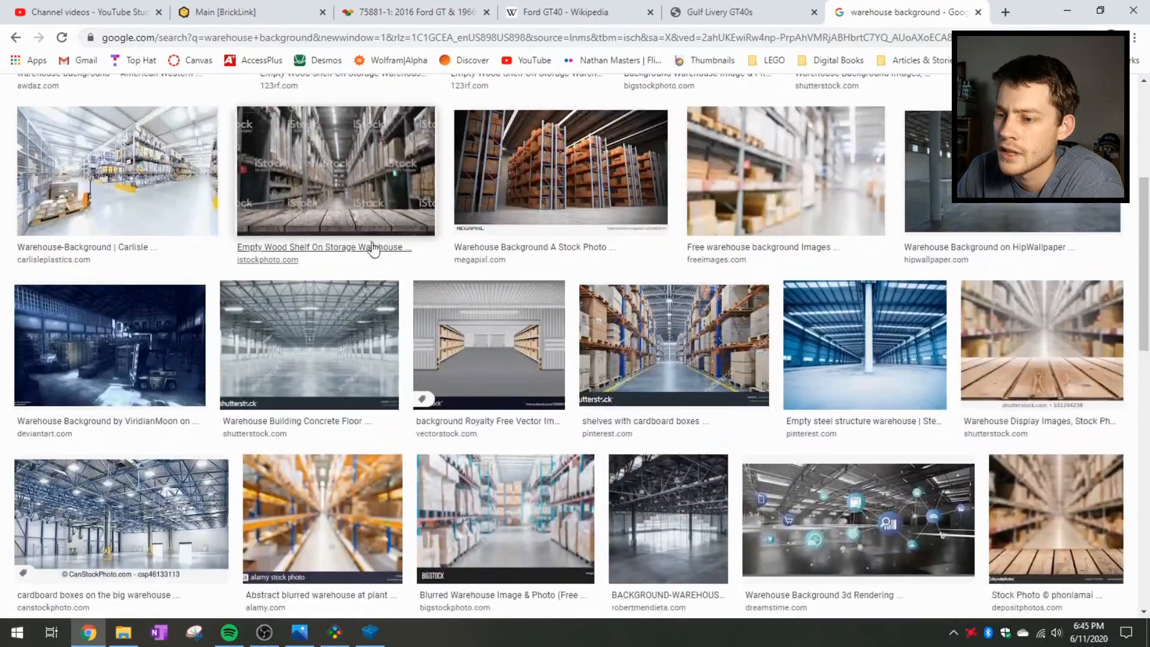
pyautogui.scroll(-2, 387, 253)
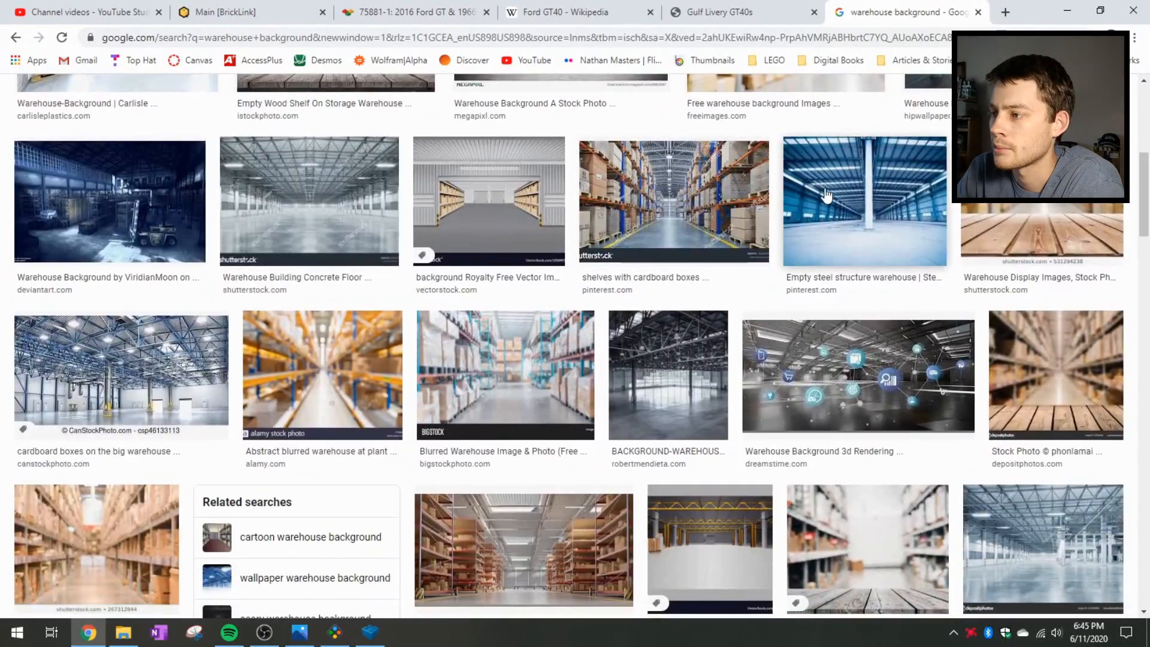
pyautogui.scroll(-1, 670, 285)
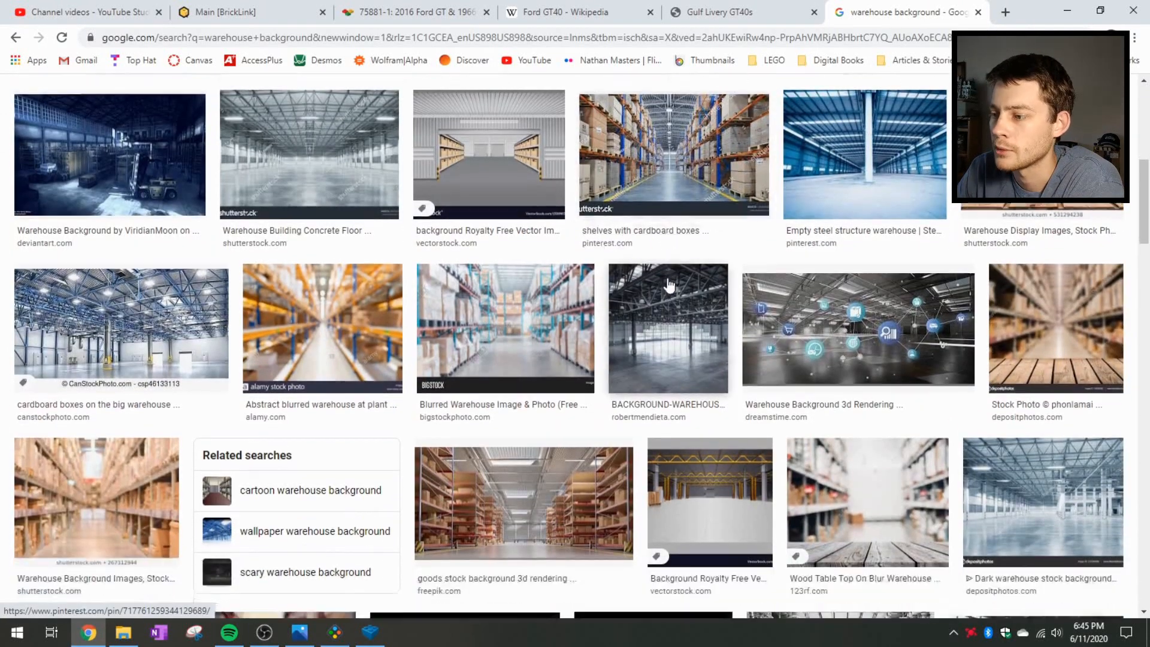
pyautogui.scroll(-2, 629, 329)
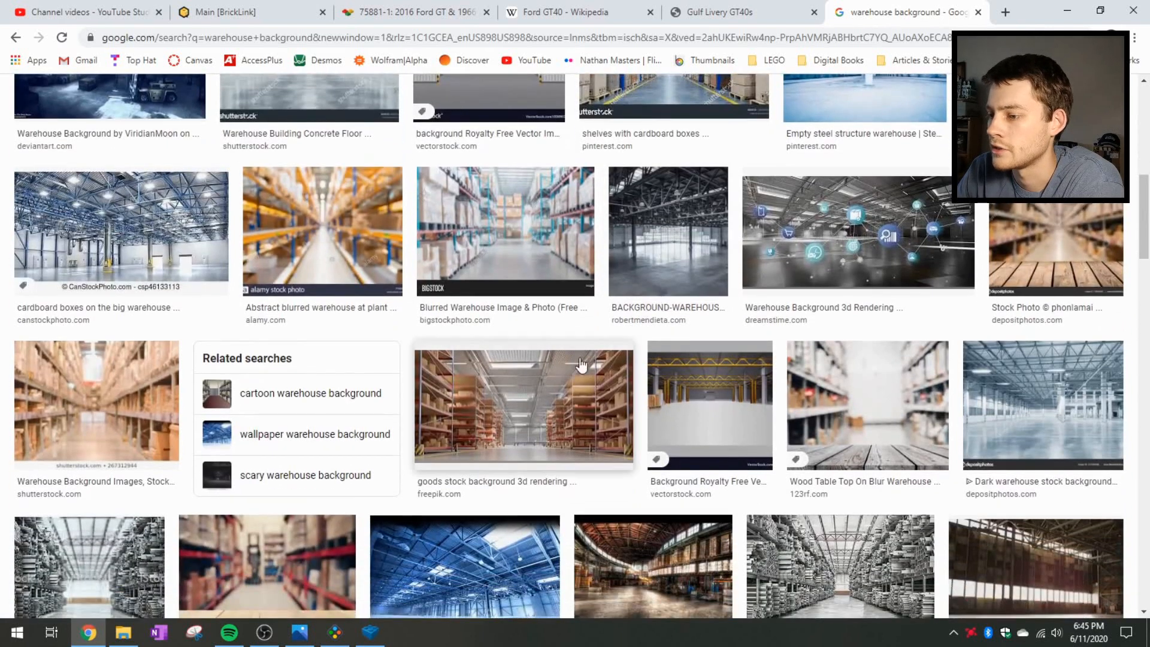
pyautogui.scroll(-3, 539, 375)
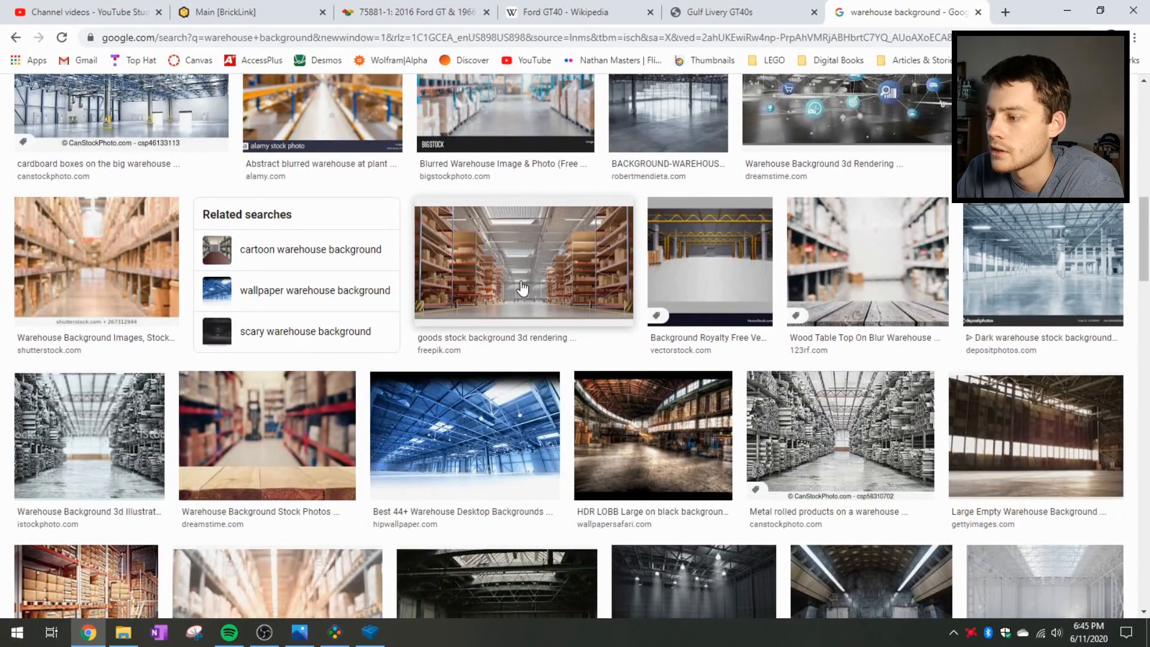
pyautogui.scroll(-3, 521, 294)
pyautogui.scroll(-3, 503, 313)
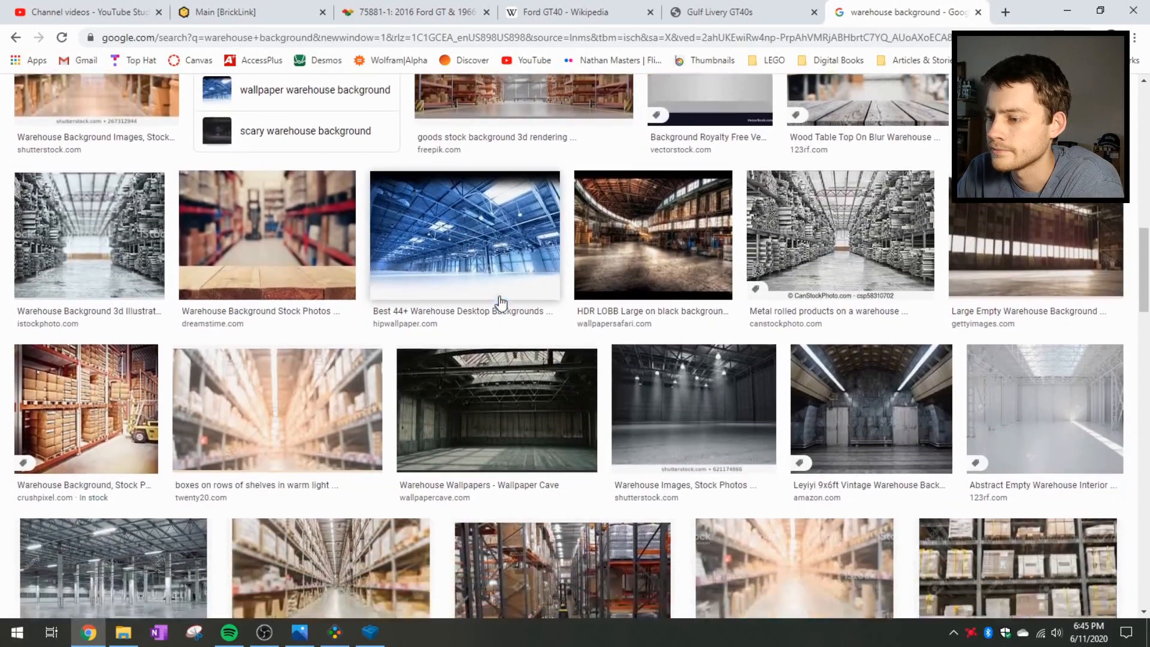
pyautogui.click(501, 314)
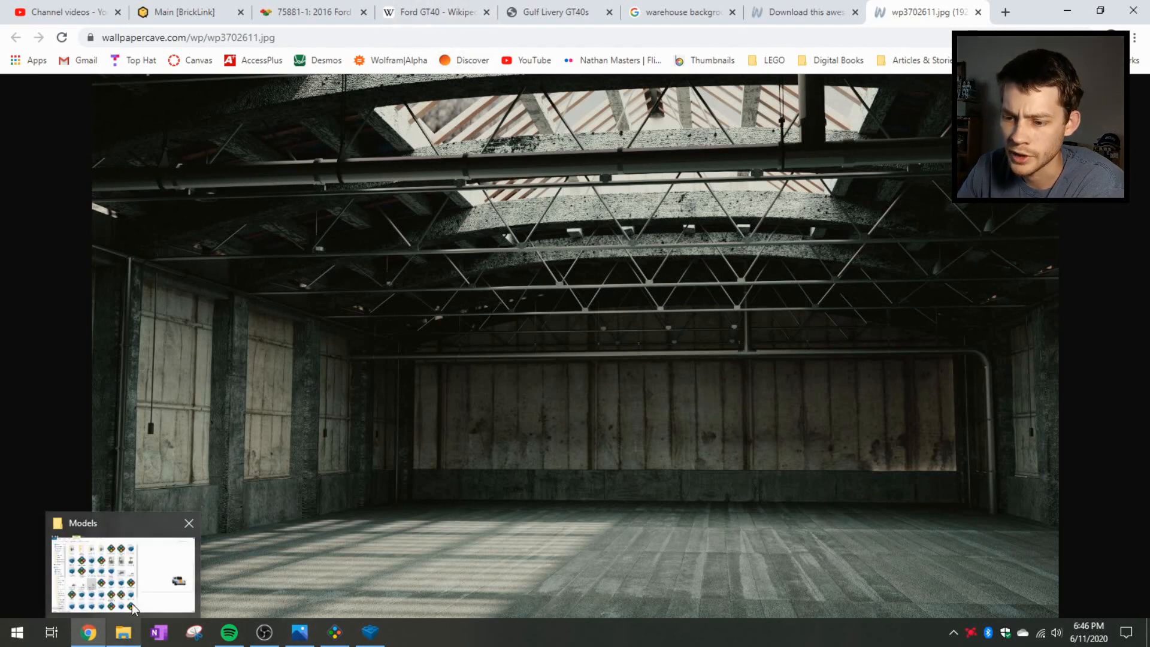
# - Open warehouse background 2.jpg in Paint 3D, inspect the picture and check its canvas size in pixels
pyautogui.click(127, 636)
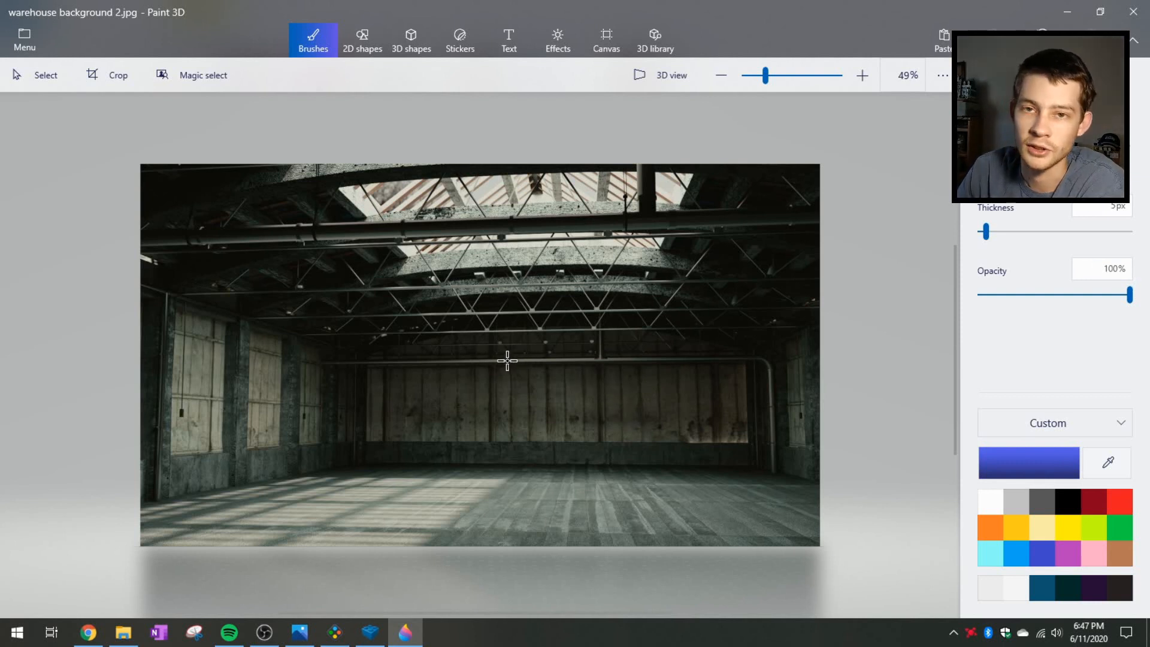
pyautogui.scroll(3, 662, 352)
pyautogui.scroll(-3, 683, 401)
pyautogui.scroll(2, 595, 403)
pyautogui.scroll(2, 599, 455)
pyautogui.scroll(-2, 602, 462)
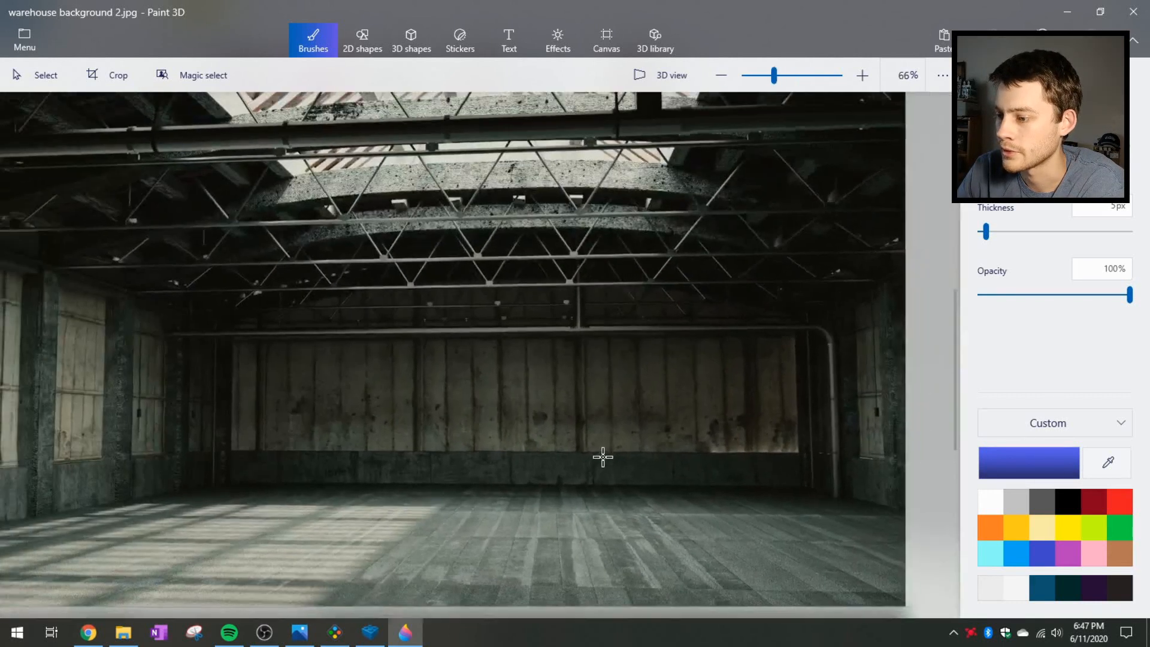
pyautogui.scroll(-2, 593, 460)
pyautogui.scroll(1, 578, 460)
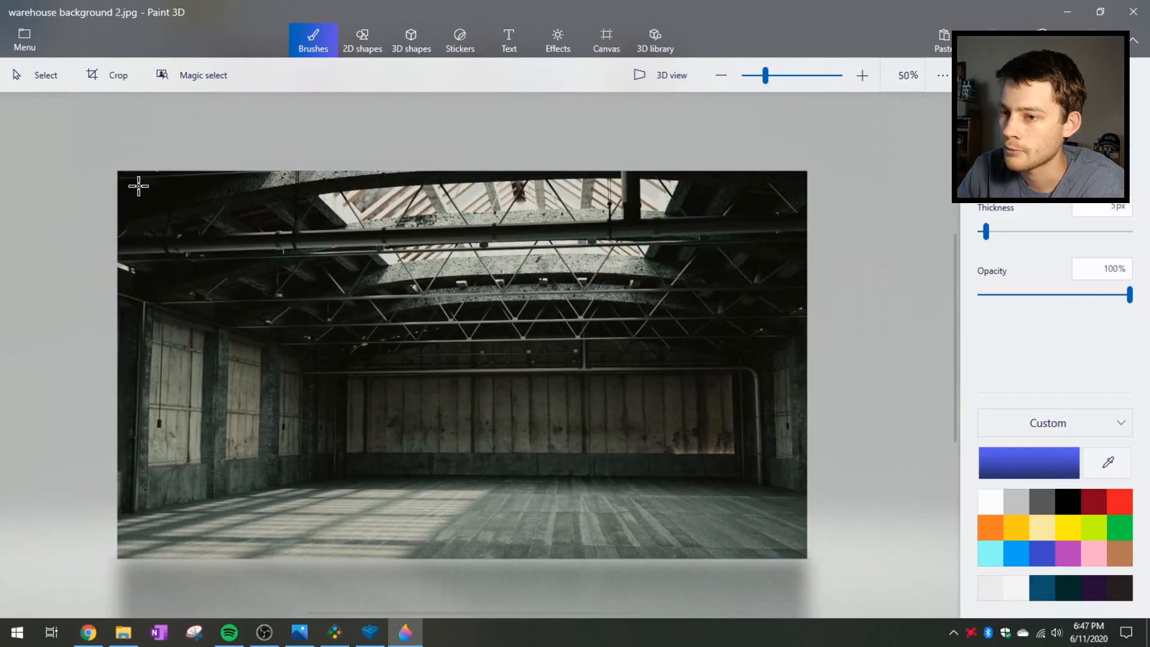
pyautogui.click(616, 49)
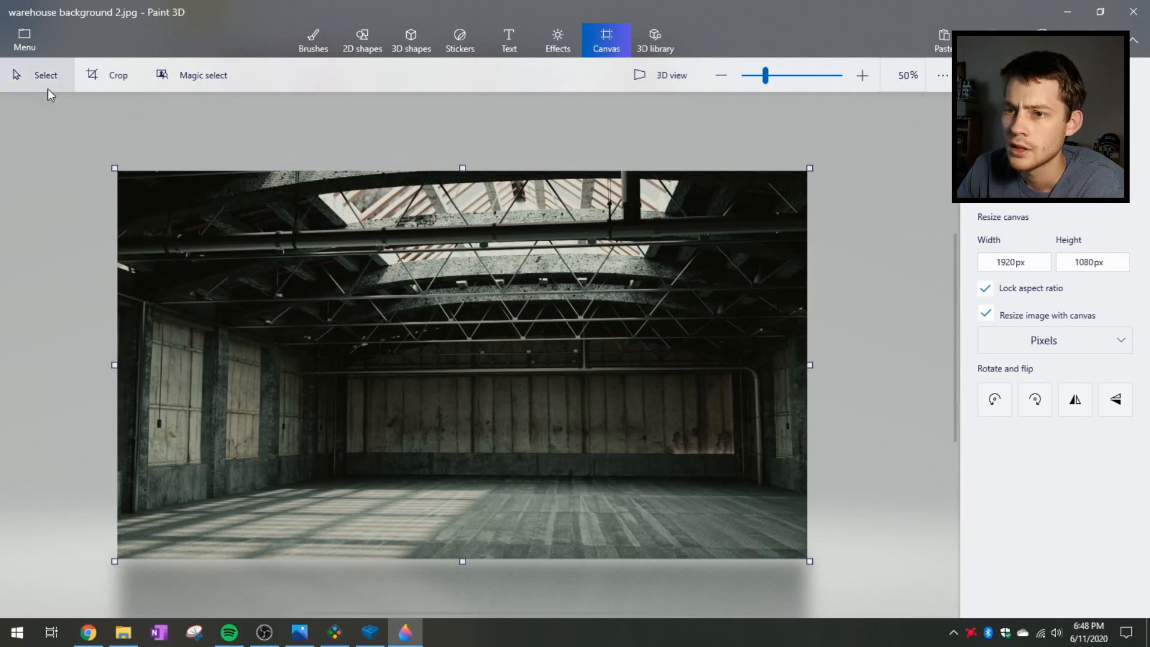
# - Compare the warehouse picture with the recolored Ford GT in Studio and rotate the car to a front three-quarter view
pyautogui.click(335, 632)
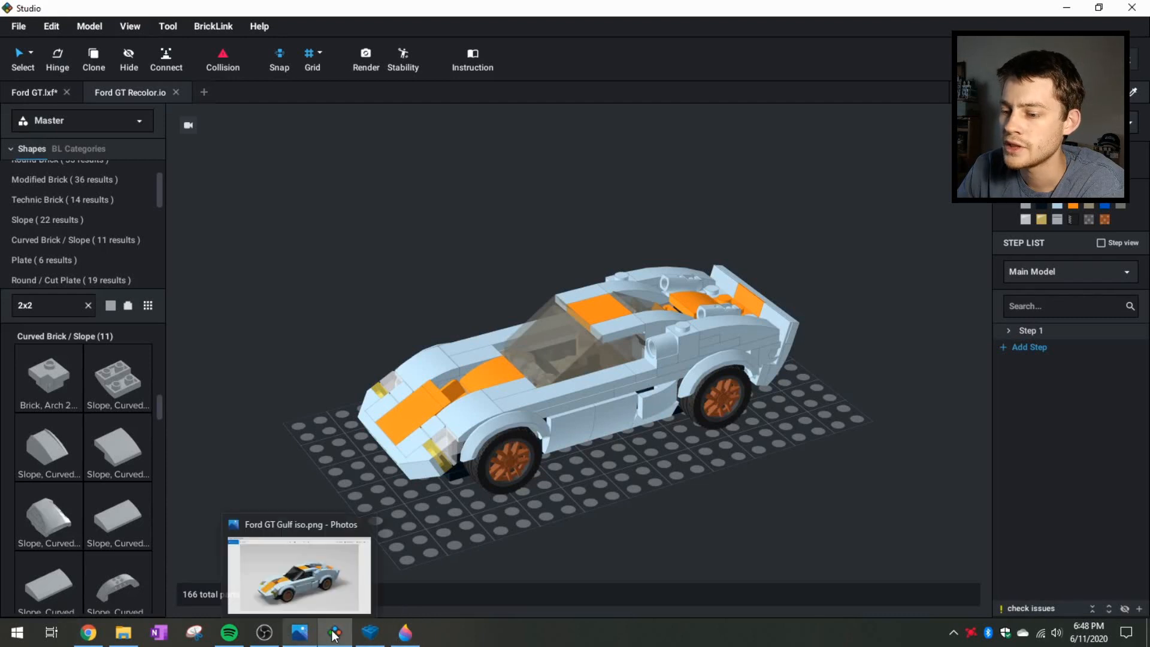
pyautogui.click(405, 632)
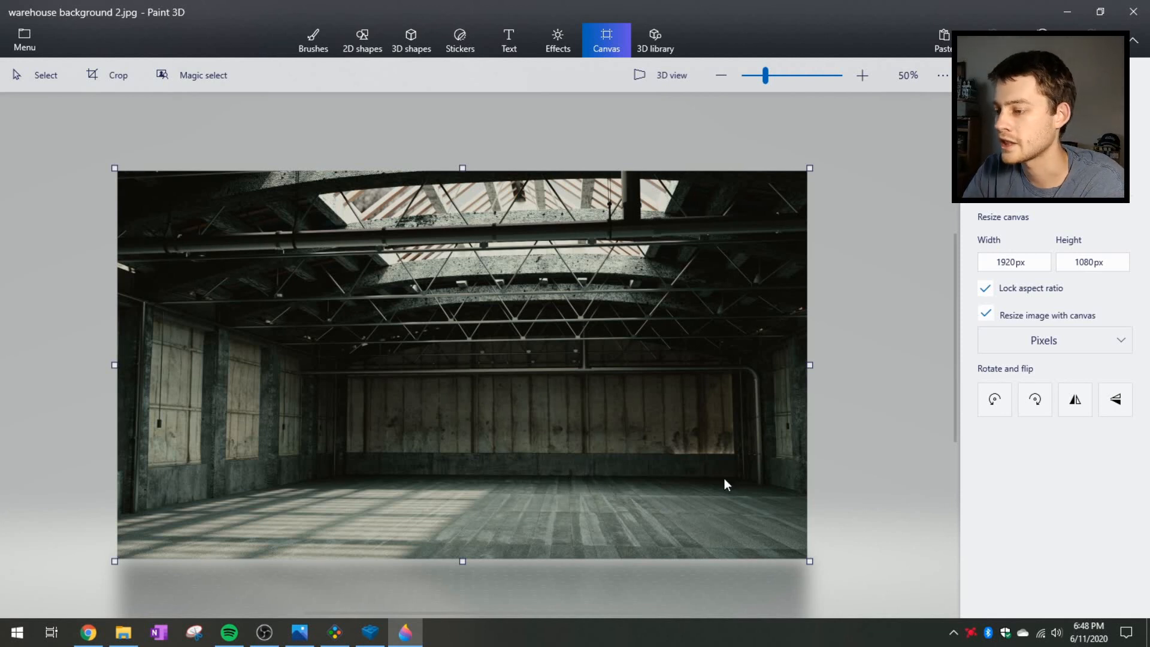
pyautogui.click(335, 630)
pyautogui.moveTo(517, 507); pyautogui.dragTo(565, 503, button='right')
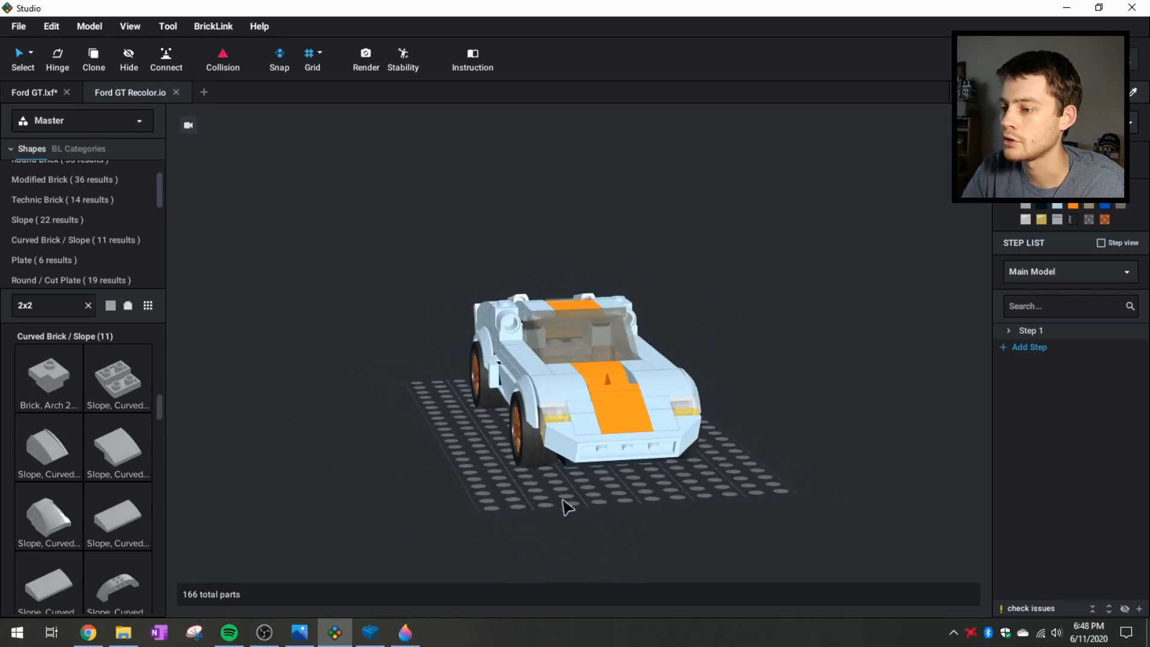
# - Set up a render with the car small in the lower right of the frame and an image size of 1920 x 1080 (16:9)
pyautogui.click(362, 60)
pyautogui.scroll(6, 450, 312)
pyautogui.scroll(-4, 468, 327)
pyautogui.scroll(1, 468, 329)
pyautogui.moveTo(468, 332)
pyautogui.mouseDown(button='right')
pyautogui.moveTo(460, 320)
pyautogui.moveTo(472, 322)
pyautogui.moveTo(415, 317)
pyautogui.moveTo(523, 324)
pyautogui.moveTo(357, 326)
pyautogui.moveTo(565, 325)
pyautogui.moveTo(408, 333)
pyautogui.moveTo(462, 347)
pyautogui.moveTo(426, 352)
pyautogui.moveTo(380, 331)
pyautogui.moveTo(431, 333)
pyautogui.moveTo(439, 366)
pyautogui.moveTo(437, 342)
pyautogui.moveTo(418, 343)
pyautogui.moveTo(455, 343)
pyautogui.moveTo(402, 341)
pyautogui.moveTo(495, 346)
pyautogui.moveTo(472, 356)
pyautogui.moveTo(429, 328)
pyautogui.moveTo(460, 347)
pyautogui.moveTo(449, 341)
pyautogui.mouseUp(button='right')
pyautogui.click(514, 466)
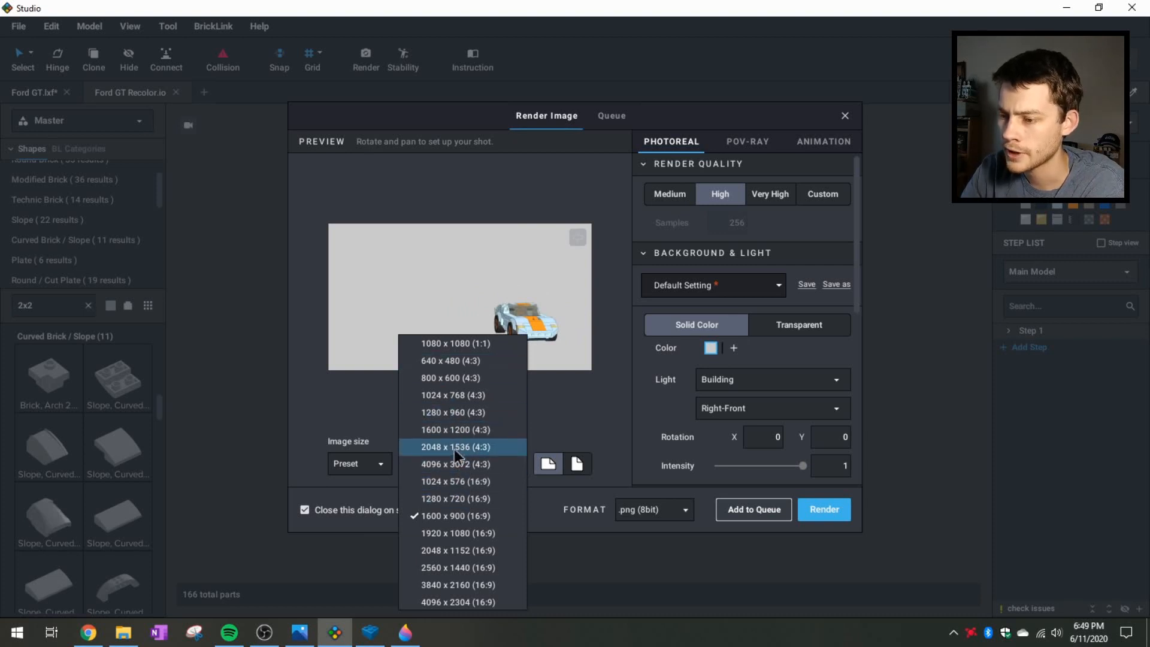
pyautogui.click(452, 537)
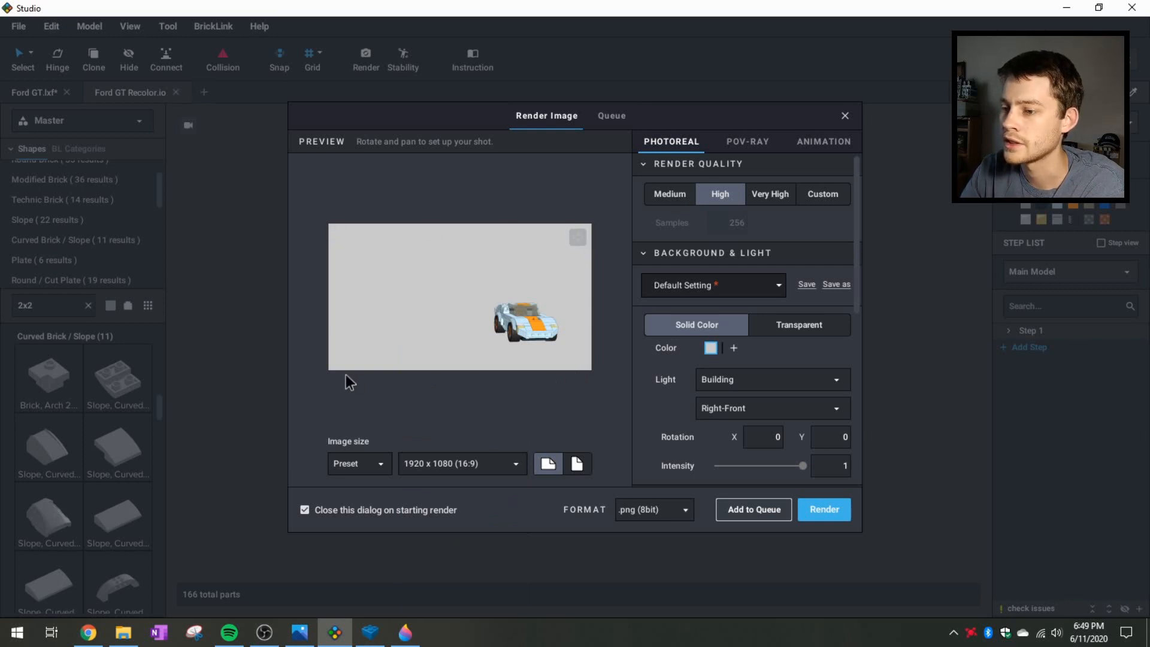
# - Check the framing against the warehouse picture in Paint 3D, shift the car slightly lower in Studio's render preview and make the background transparent
pyautogui.click(405, 632)
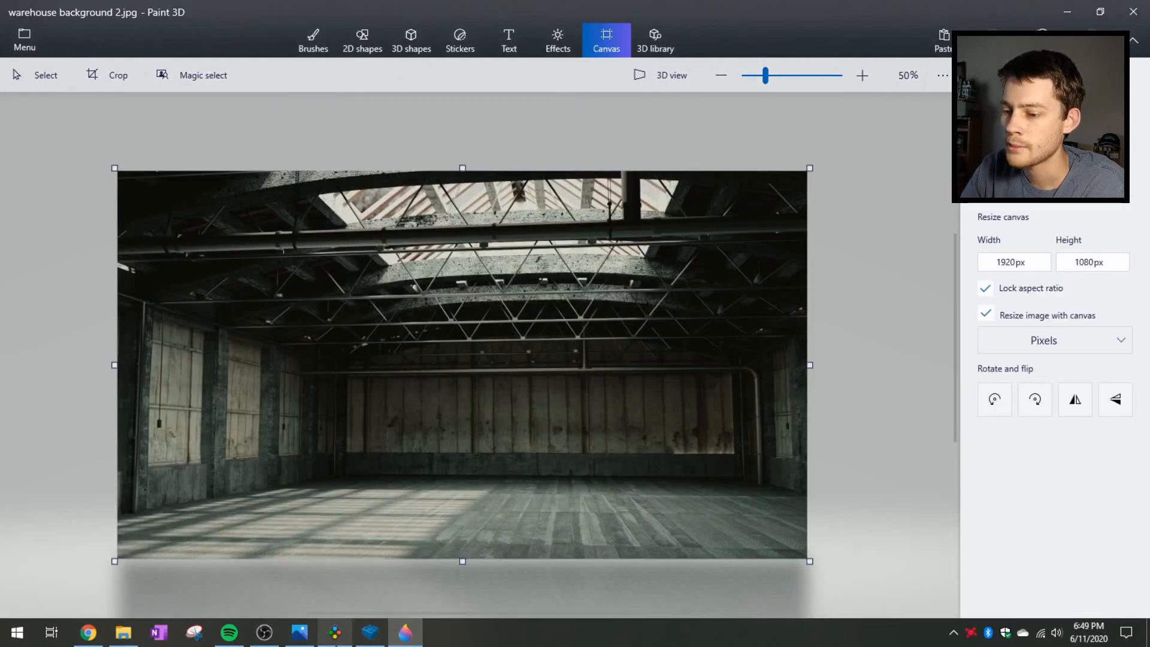
pyautogui.moveTo(337, 637)
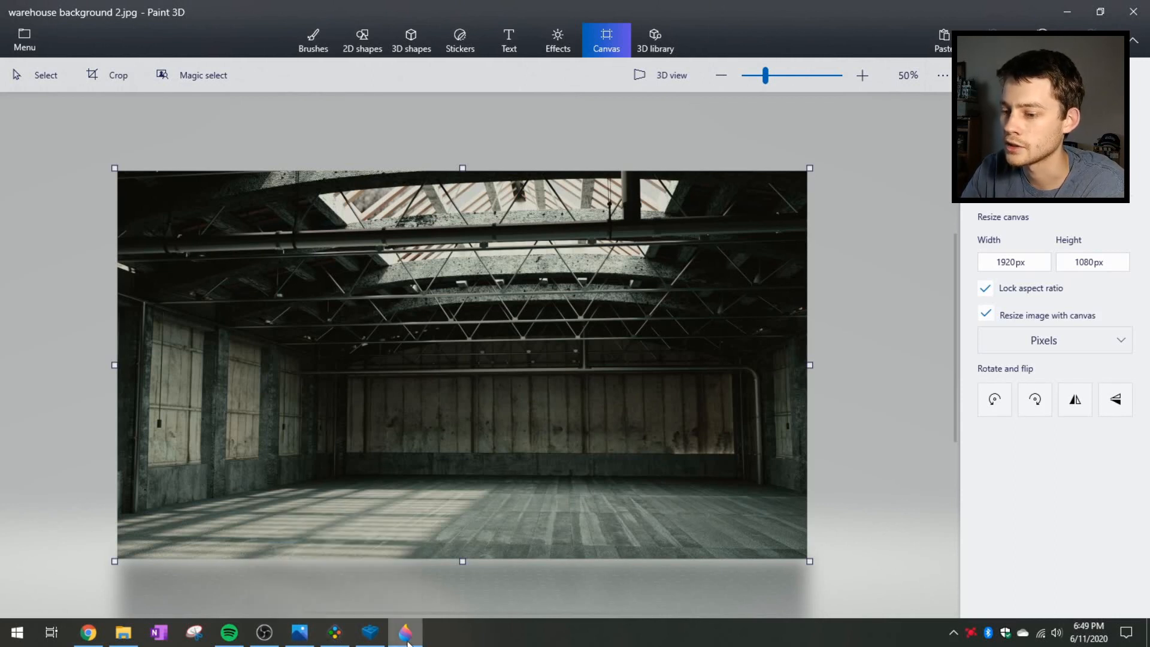
pyautogui.click(335, 632)
pyautogui.moveTo(533, 340); pyautogui.dragTo(537, 339, button='middle')
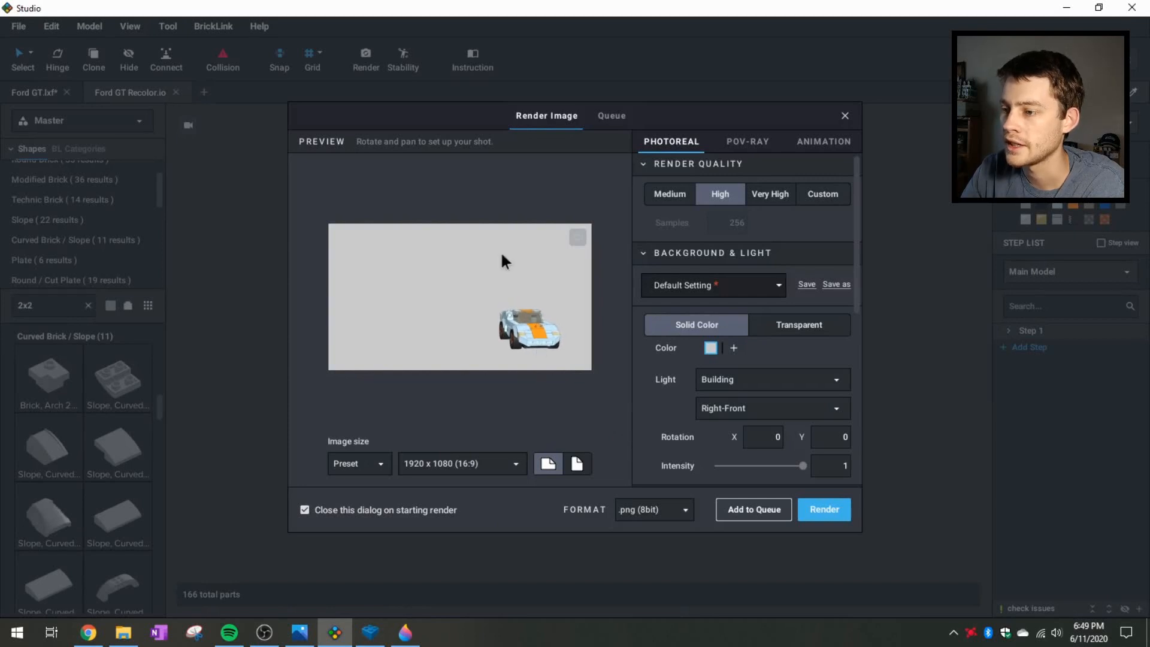
pyautogui.click(789, 326)
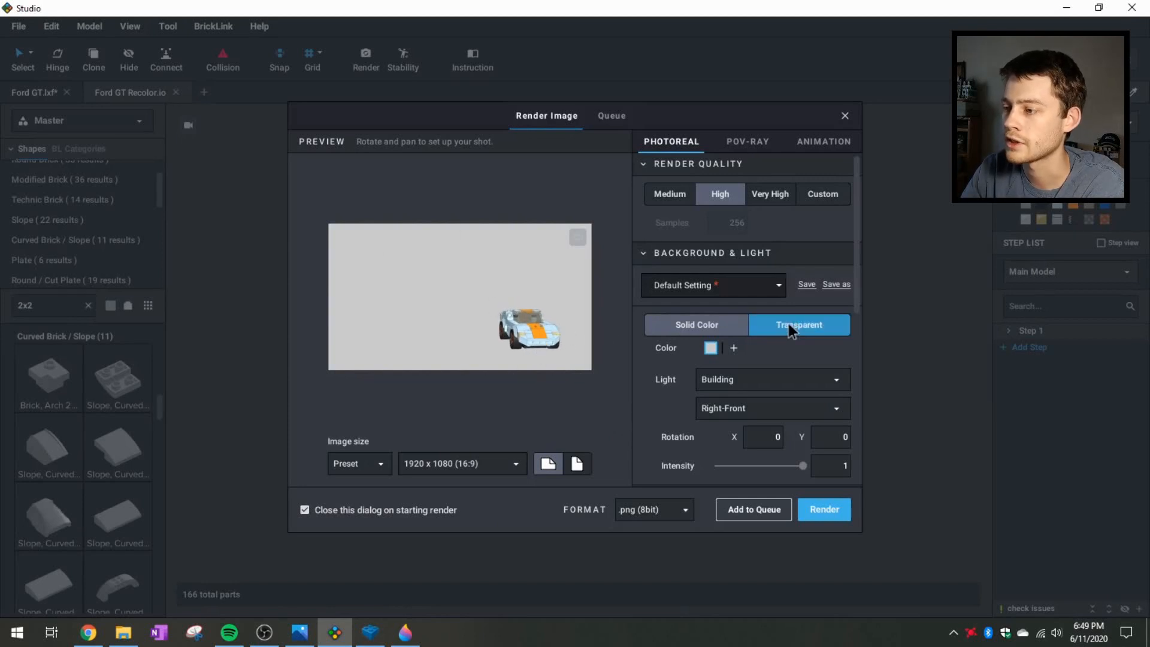
# - Make the photoreal render's background transparent and shift the car slightly farther toward the lower right of the frame
pyautogui.click(799, 325)
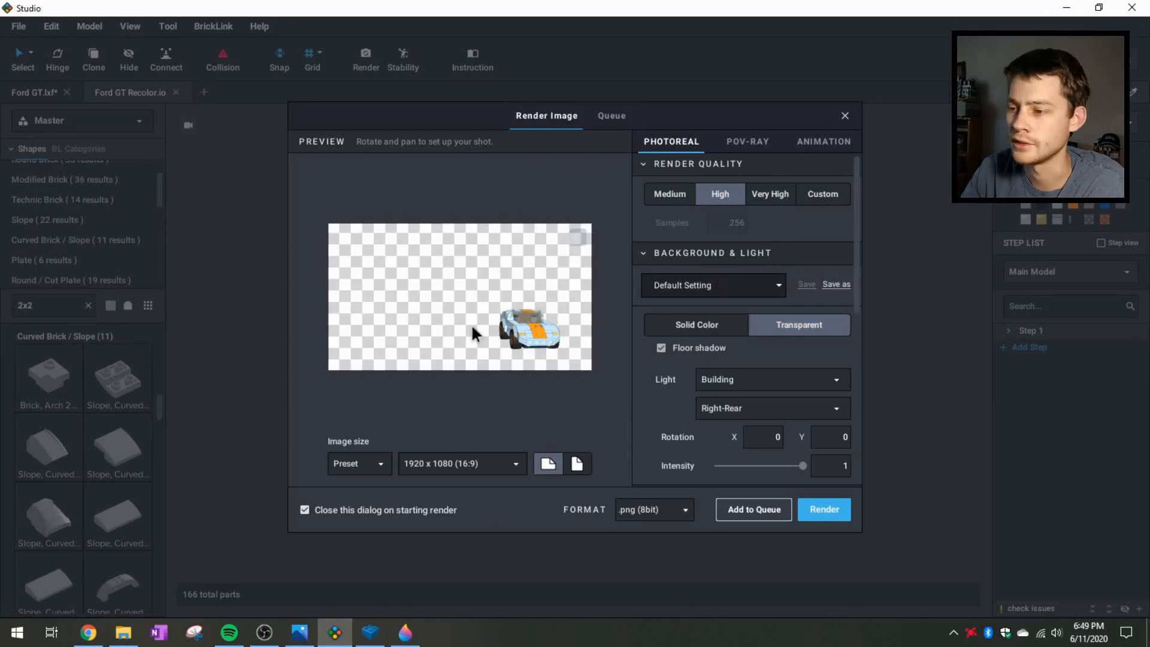
pyautogui.moveTo(509, 339)
pyautogui.mouseDown()
pyautogui.moveTo(501, 328)
pyautogui.moveTo(533, 349)
pyautogui.moveTo(521, 350)
pyautogui.moveTo(531, 345)
pyautogui.mouseUp()
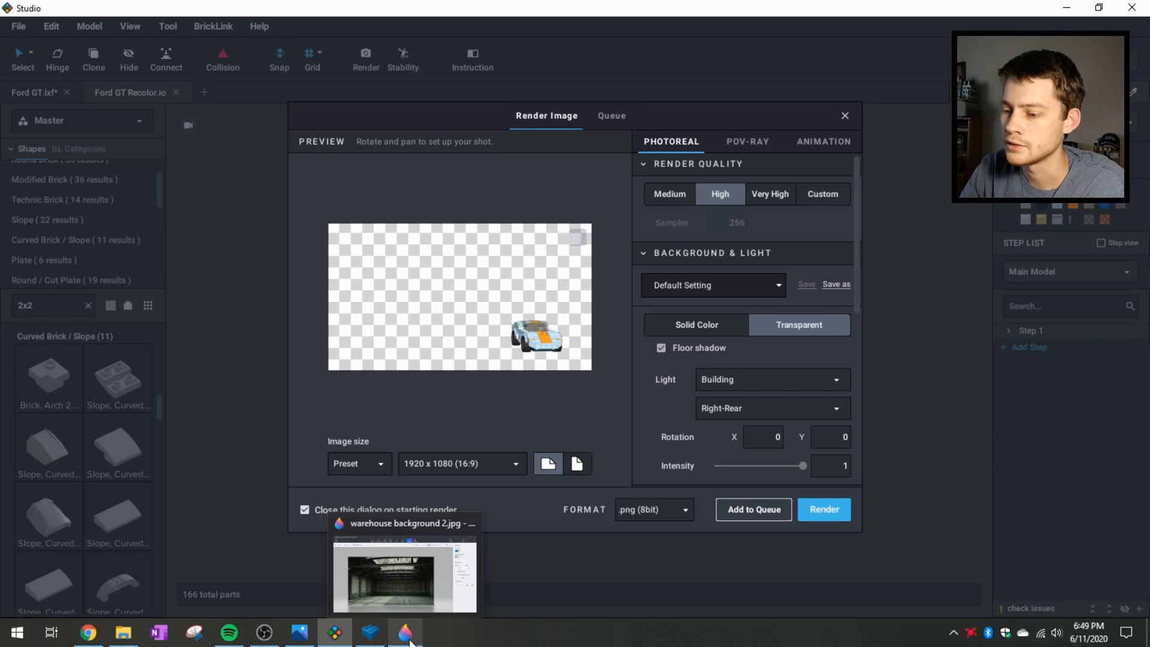
# - Compare the warehouse picture in Paint 3D with Studio's render preview to judge the light direction and the car's placement
pyautogui.moveTo(329, 642)
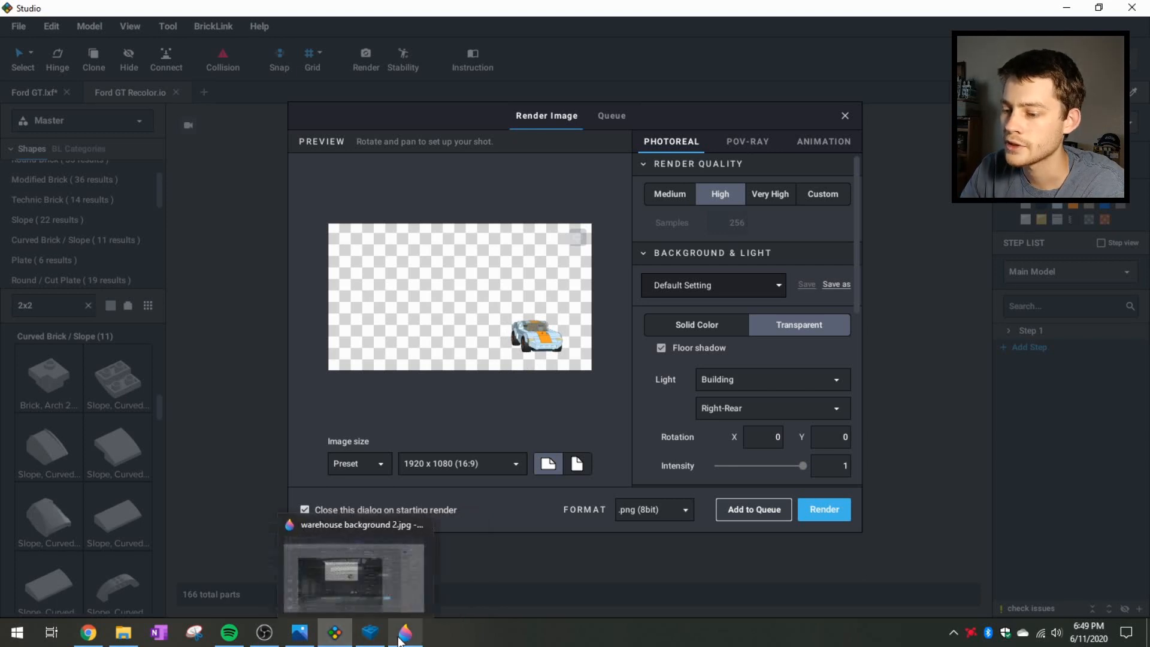
pyautogui.click(396, 576)
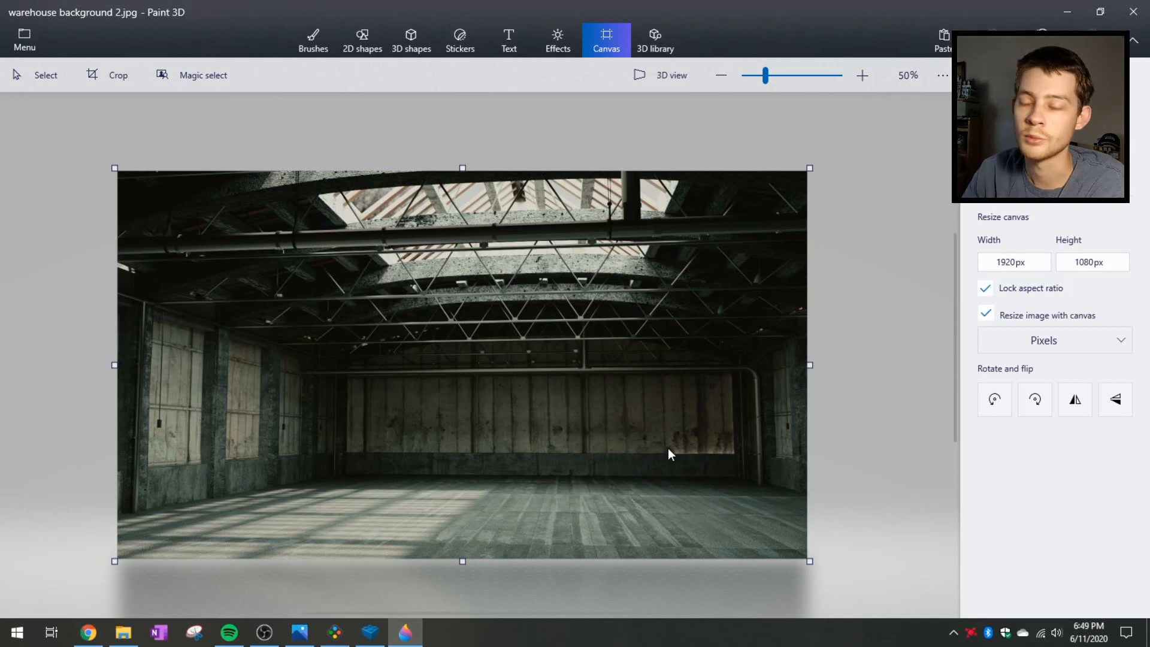
pyautogui.click(335, 632)
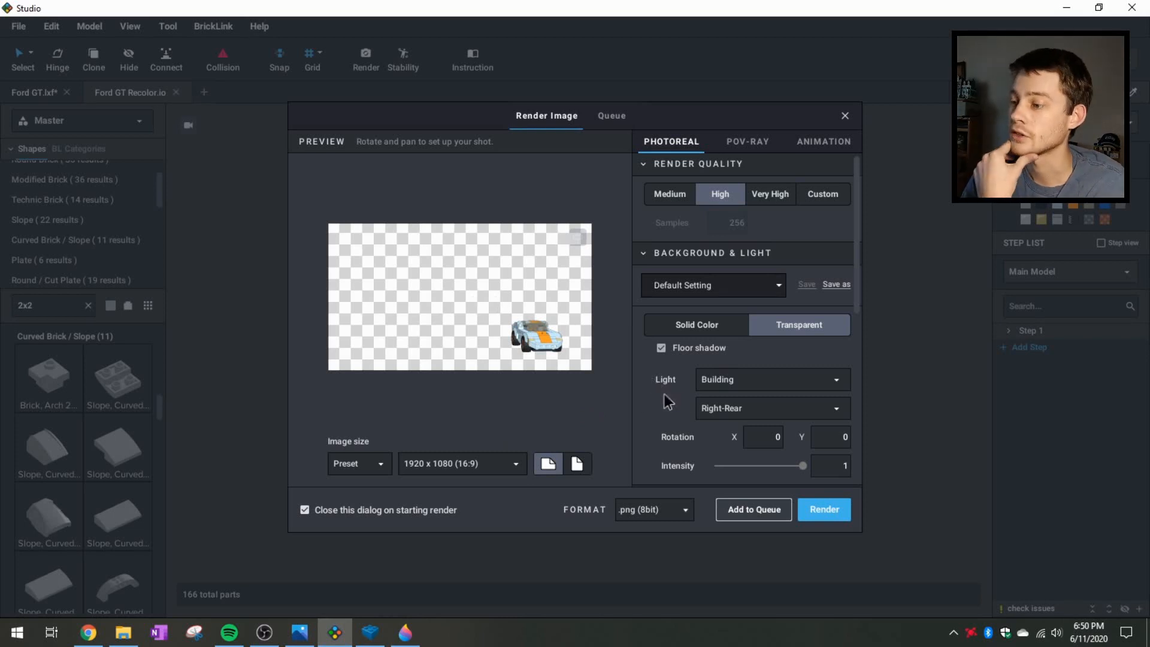
pyautogui.click(406, 632)
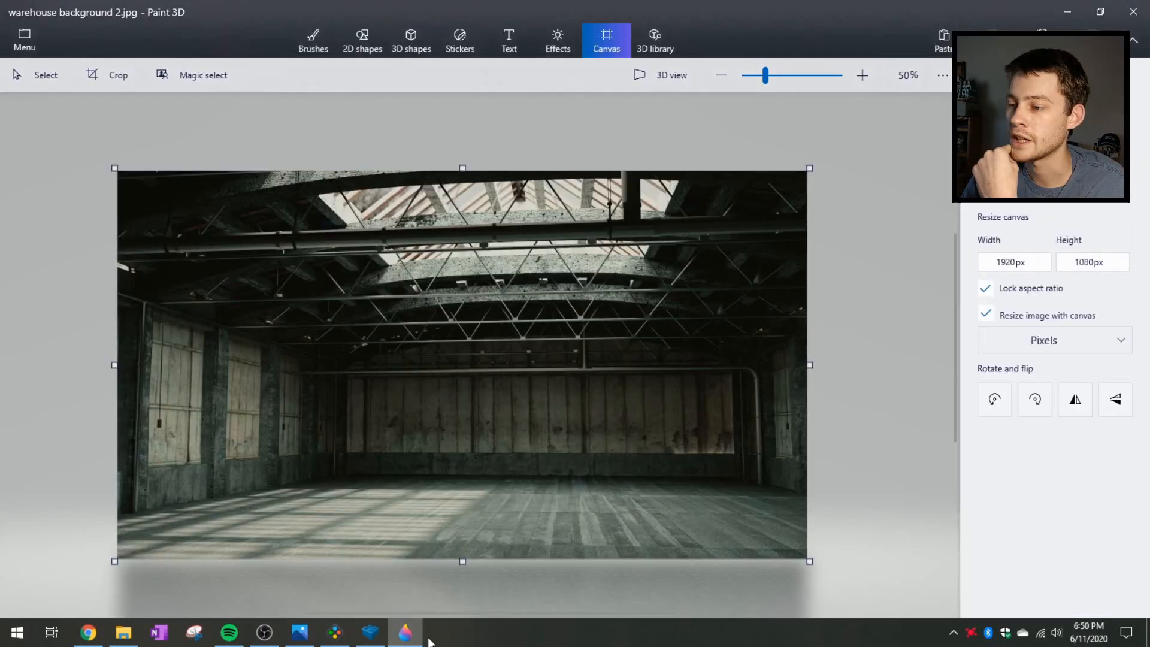
pyautogui.click(335, 631)
pyautogui.click(405, 632)
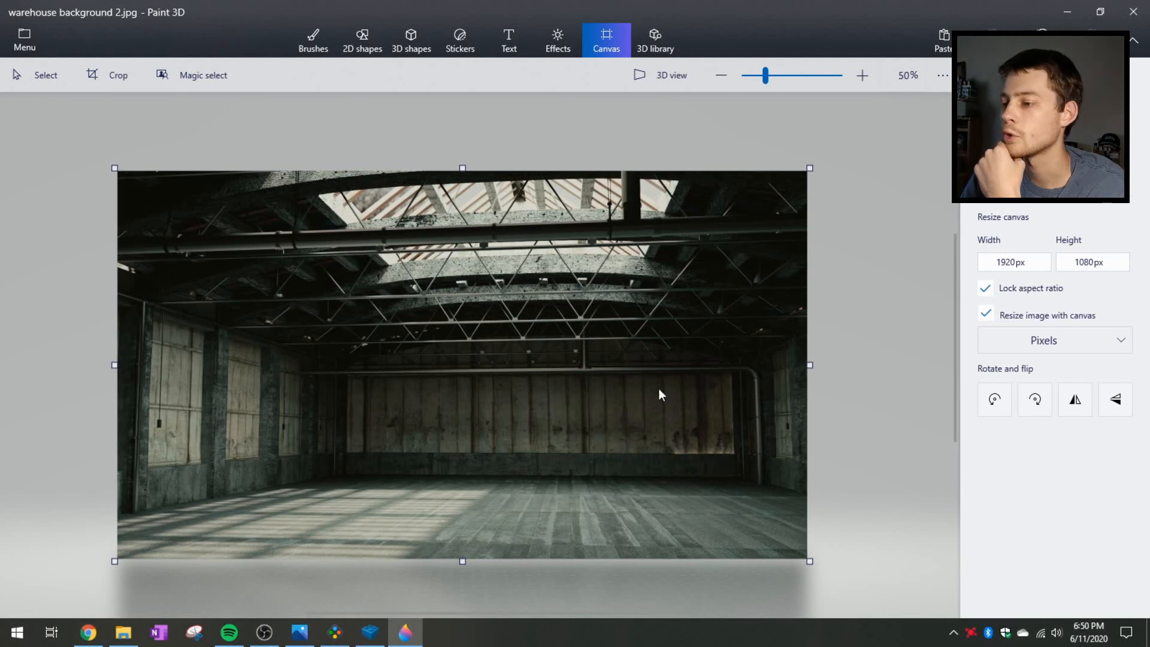
pyautogui.click(334, 632)
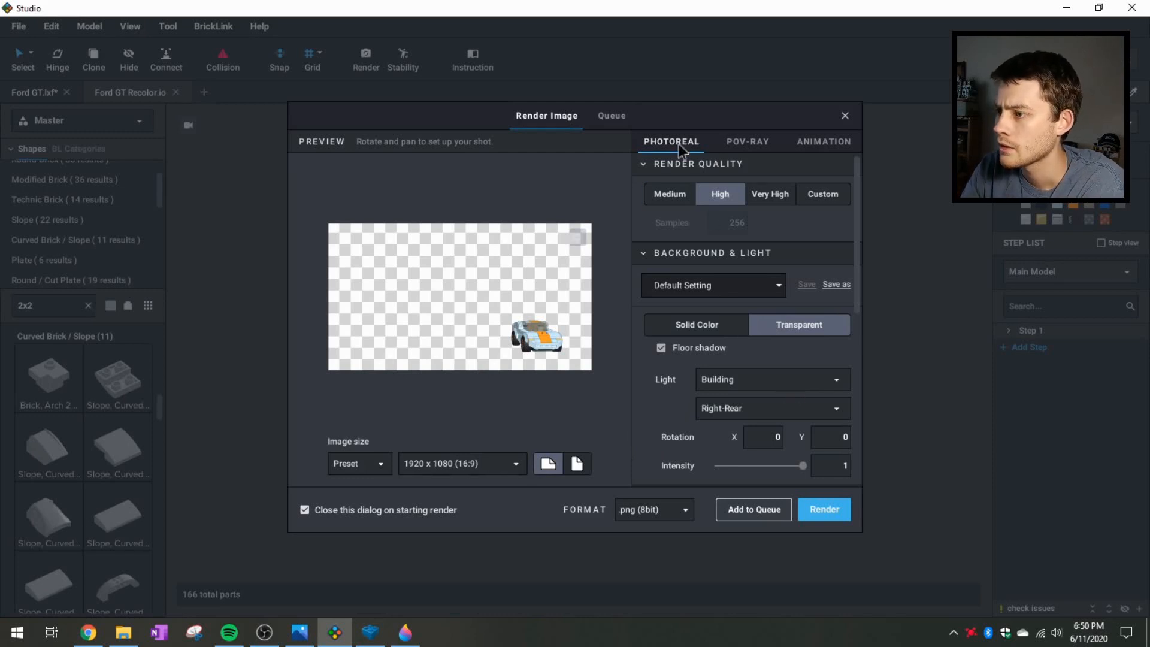
# - Switch the render to POV-Ray with a transparent floor and set the light position to Left-Back
pyautogui.click(739, 142)
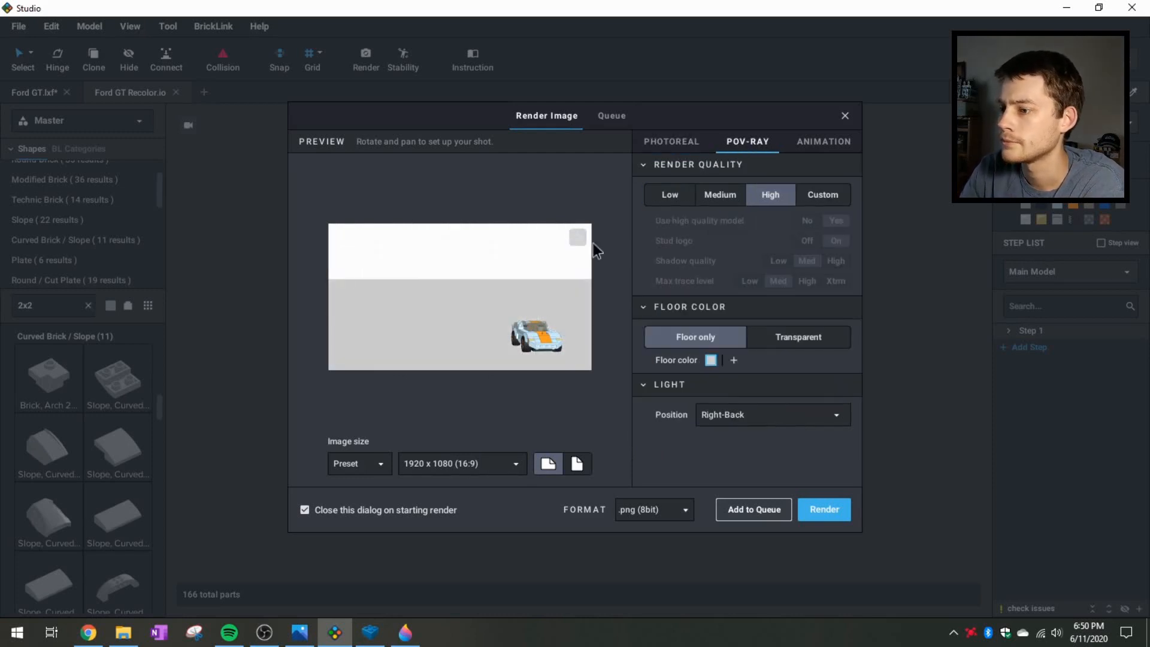
pyautogui.click(776, 339)
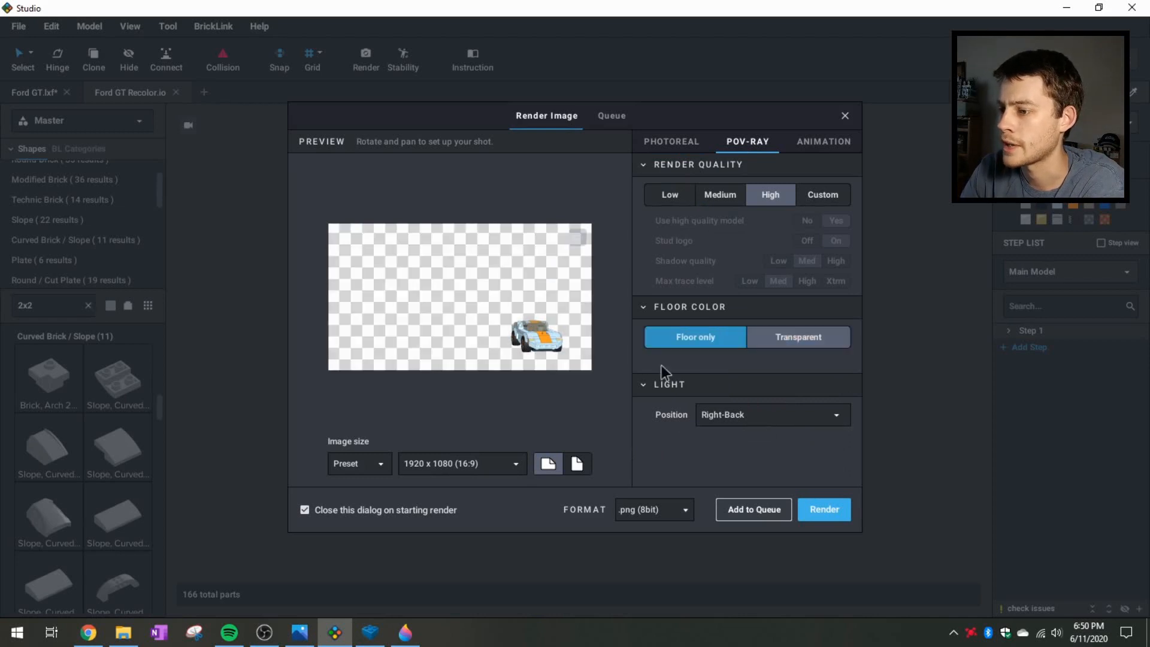
pyautogui.click(789, 415)
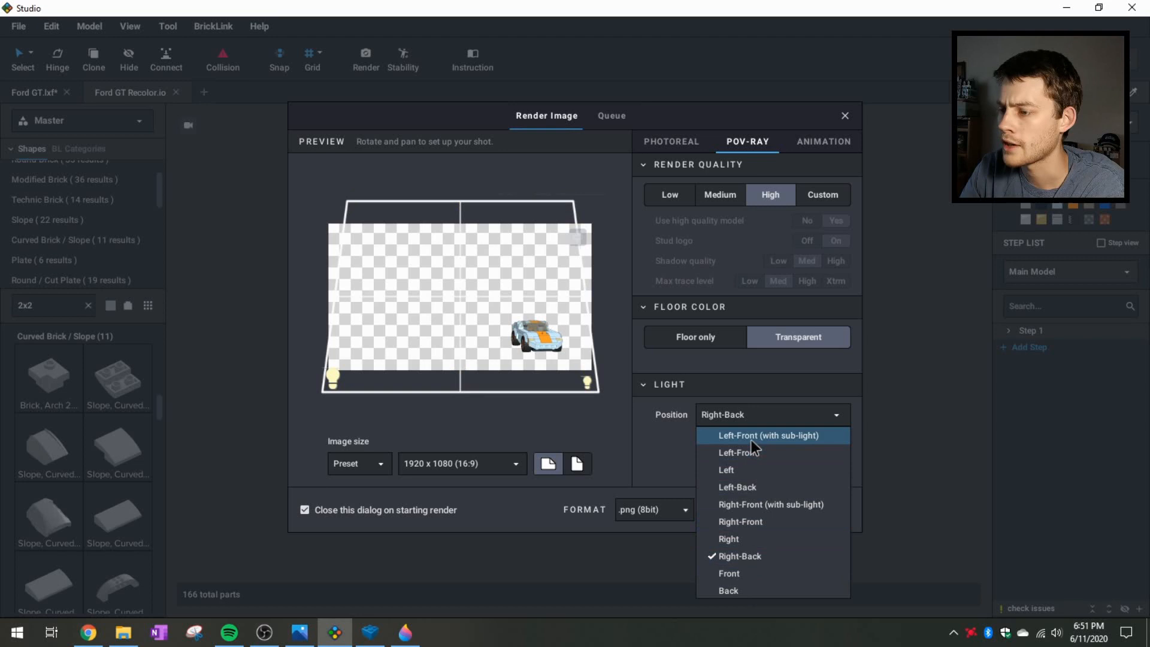
pyautogui.click(749, 487)
pyautogui.click(794, 410)
pyautogui.click(746, 486)
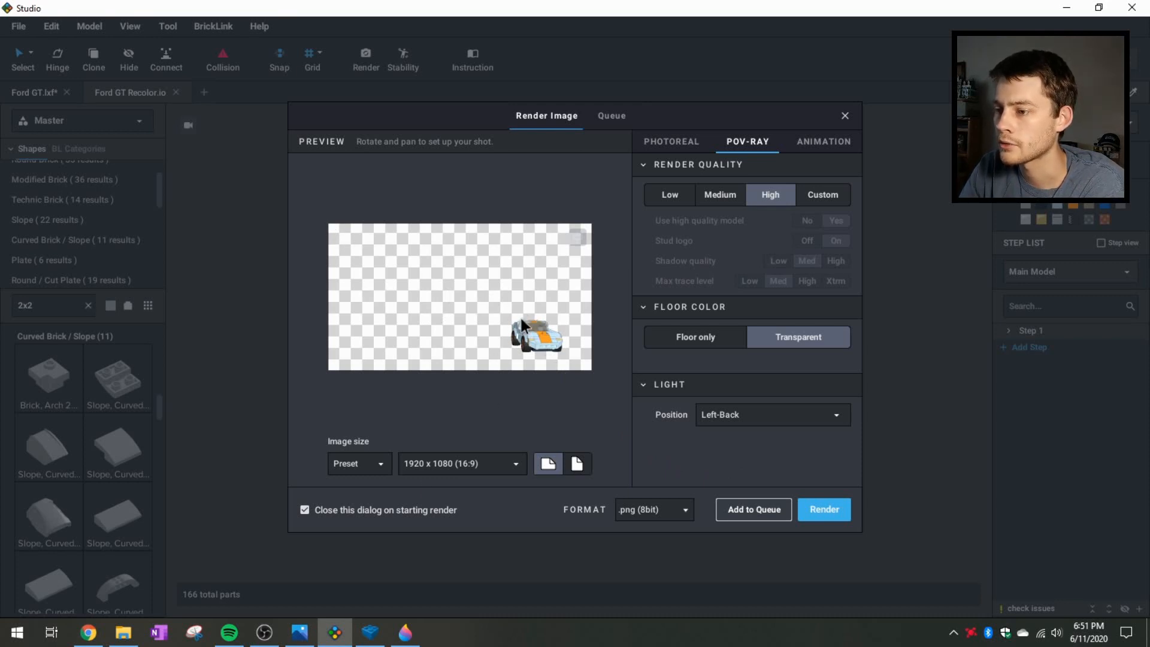
# - Check the preview against the warehouse picture and paste the rendered Ford GT into that picture in Paint 3D
pyautogui.click(405, 632)
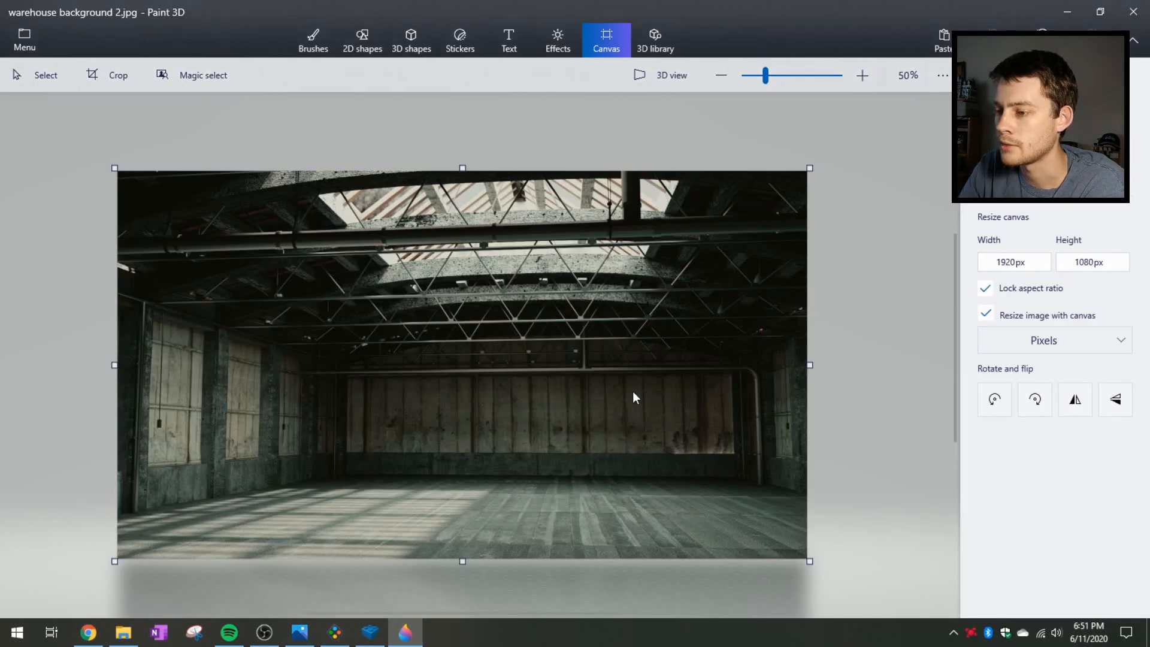
pyautogui.click(335, 632)
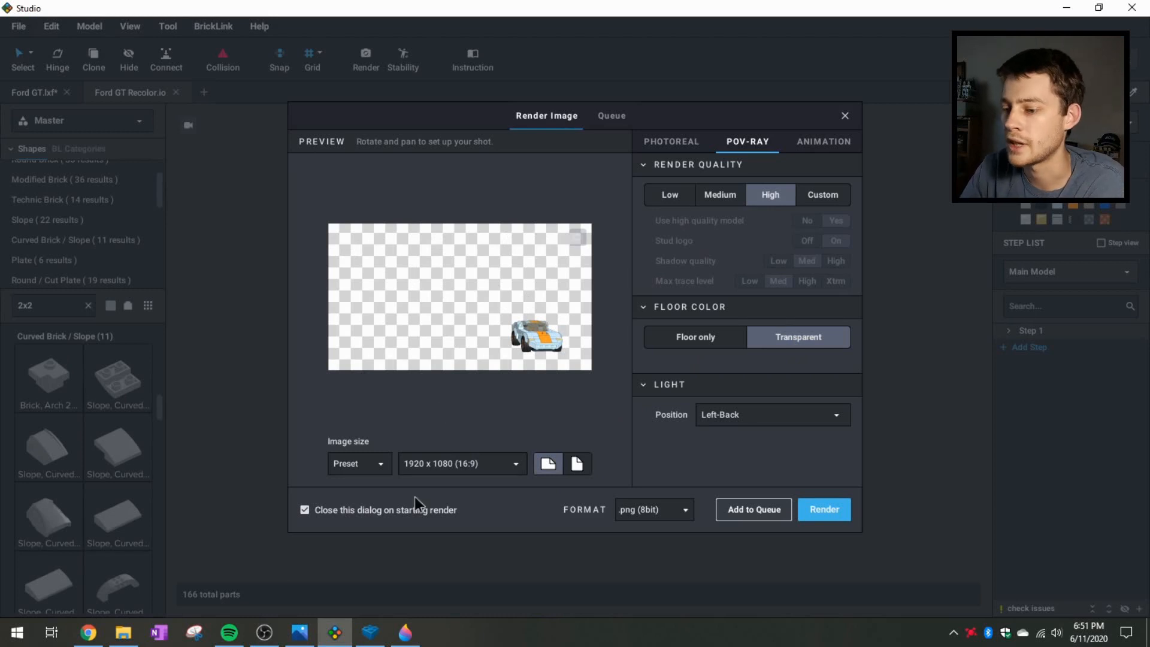
pyautogui.click(403, 630)
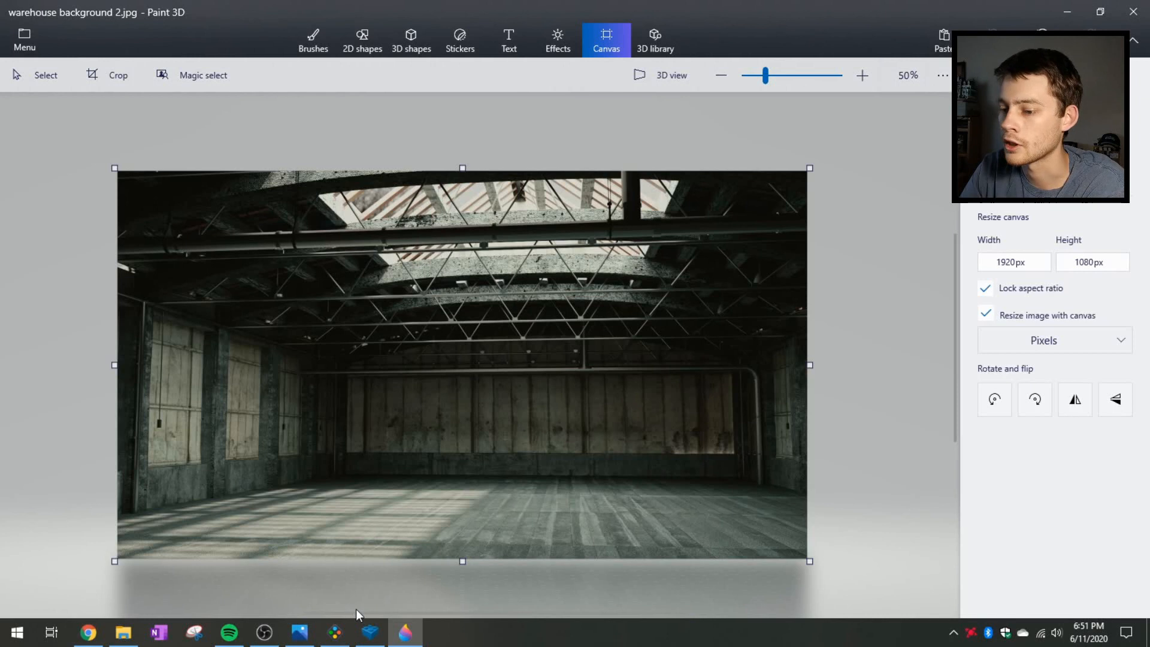
pyautogui.click(334, 631)
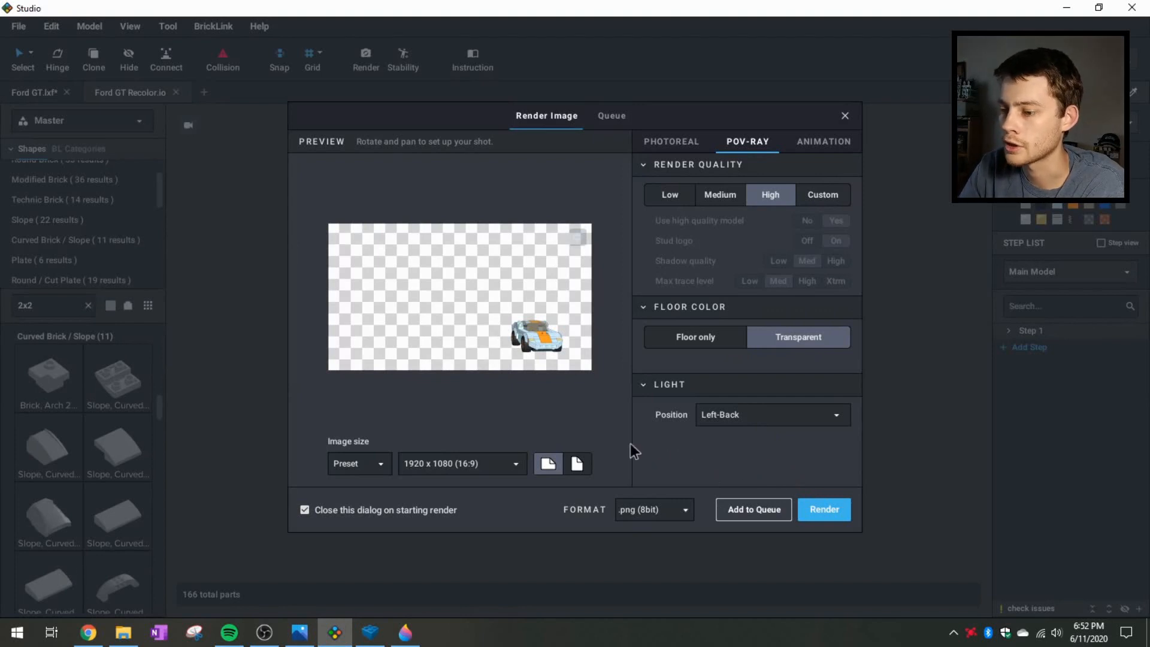
pyautogui.click(406, 631)
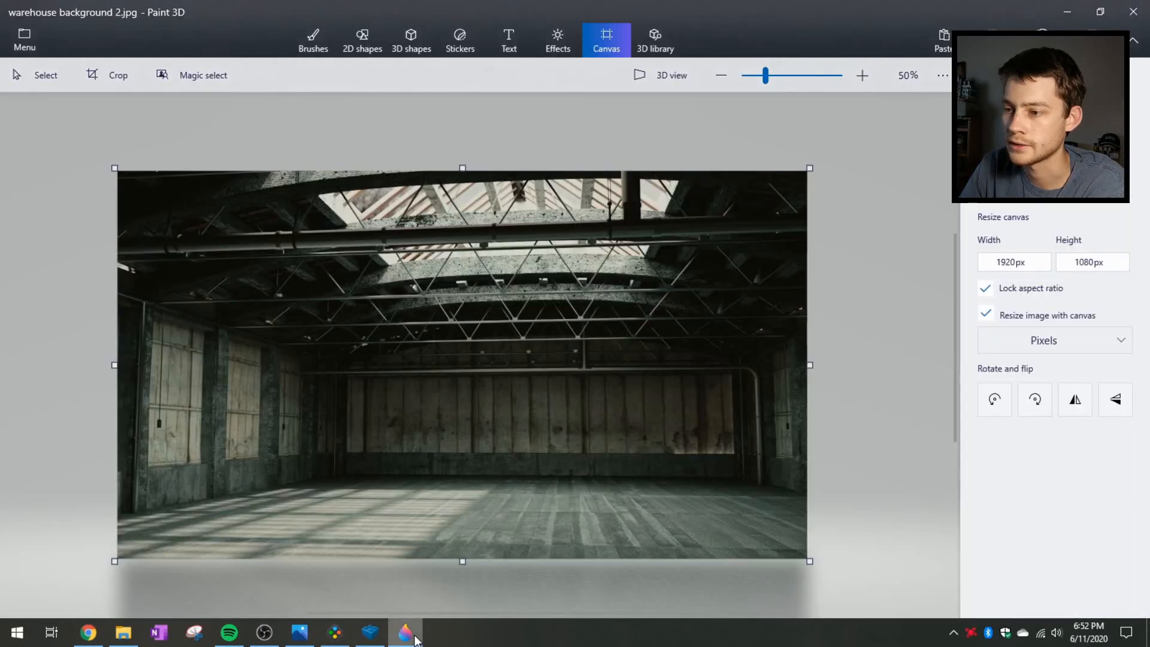
pyautogui.hotkey('ctrl', 'v')
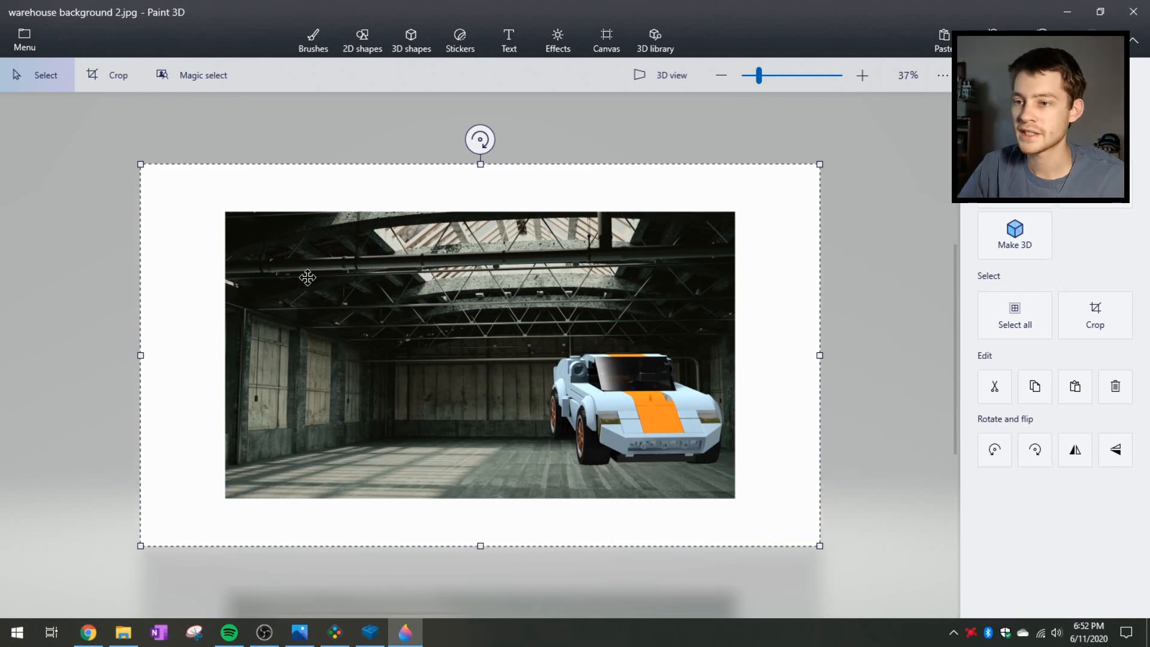
# - Scale down the pasted Ford GT render and position the car on the right side of the warehouse floor
pyautogui.moveTo(139, 162); pyautogui.dragTo(389, 322)
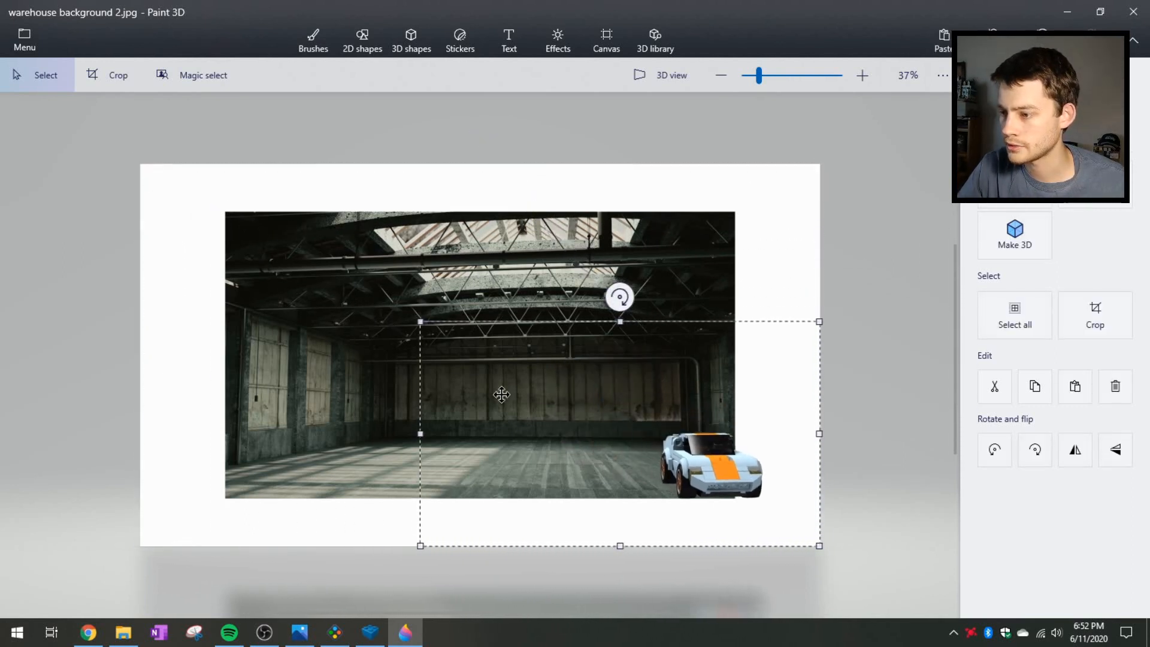
pyautogui.moveTo(687, 459); pyautogui.dragTo(628, 433)
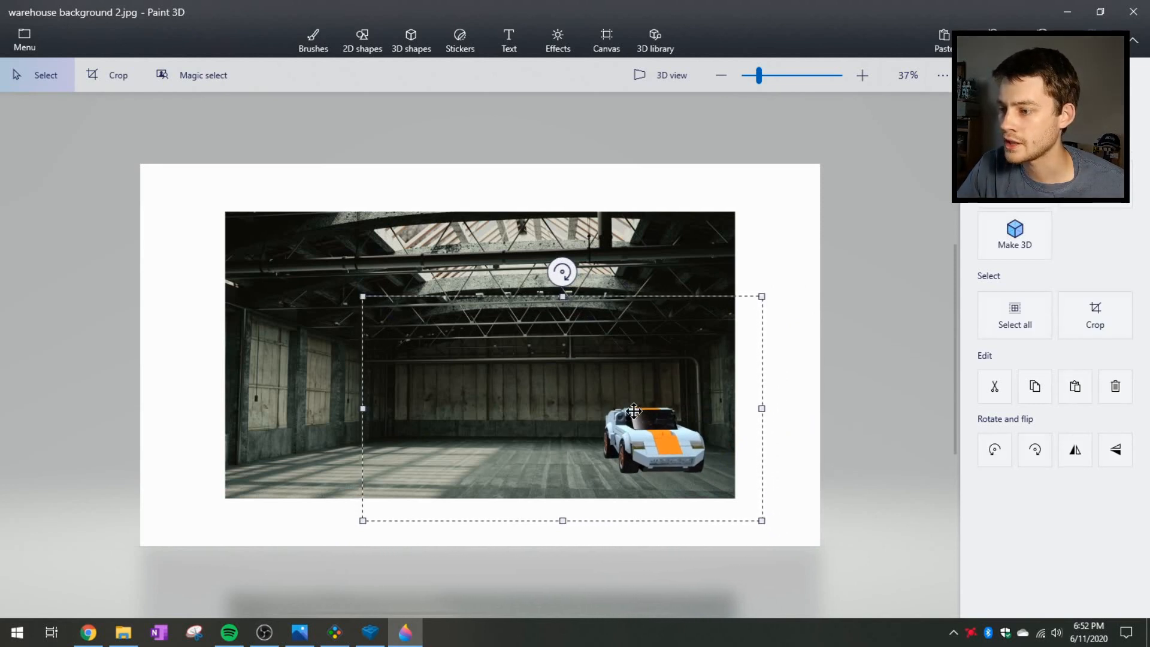
pyautogui.moveTo(362, 297); pyautogui.dragTo(418, 329)
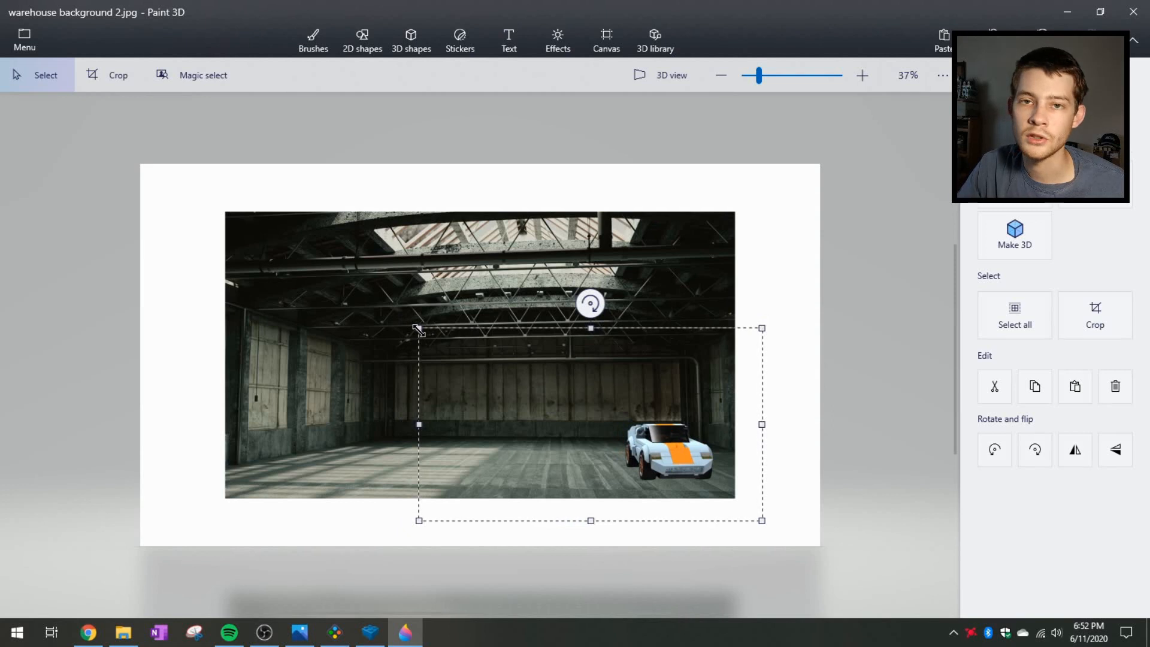
pyautogui.moveTo(661, 444); pyautogui.dragTo(642, 441)
pyautogui.scroll(5, 642, 443)
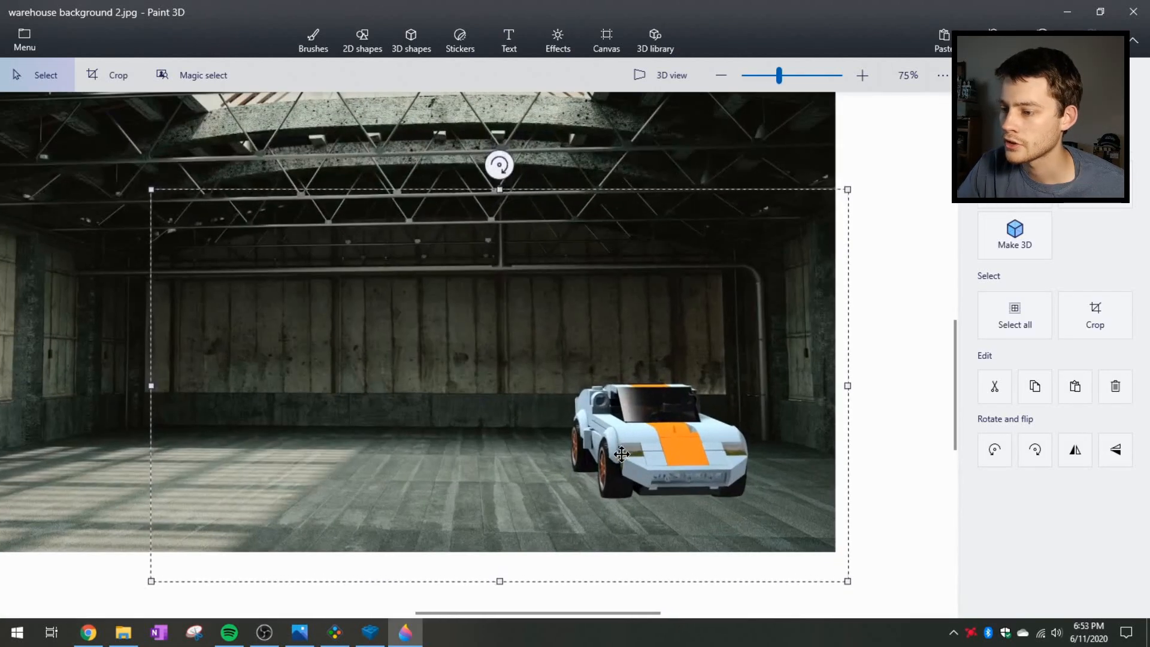
pyautogui.scroll(2, 621, 454)
pyautogui.moveTo(659, 439); pyautogui.dragTo(618, 432)
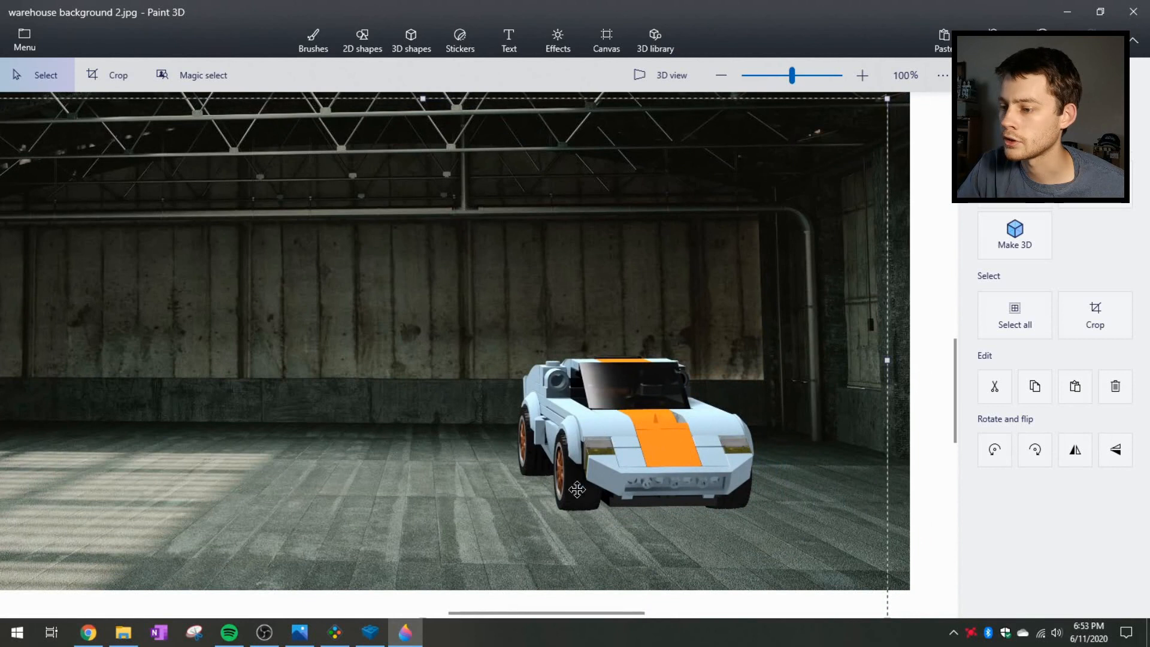
pyautogui.moveTo(614, 469)
pyautogui.mouseDown()
pyautogui.moveTo(592, 466)
pyautogui.moveTo(645, 466)
pyautogui.moveTo(601, 460)
pyautogui.moveTo(615, 457)
pyautogui.mouseUp()
# - Shrink the pasted car slightly more, nudge it into place near the right wall and deselect it
pyautogui.scroll(-5, 616, 457)
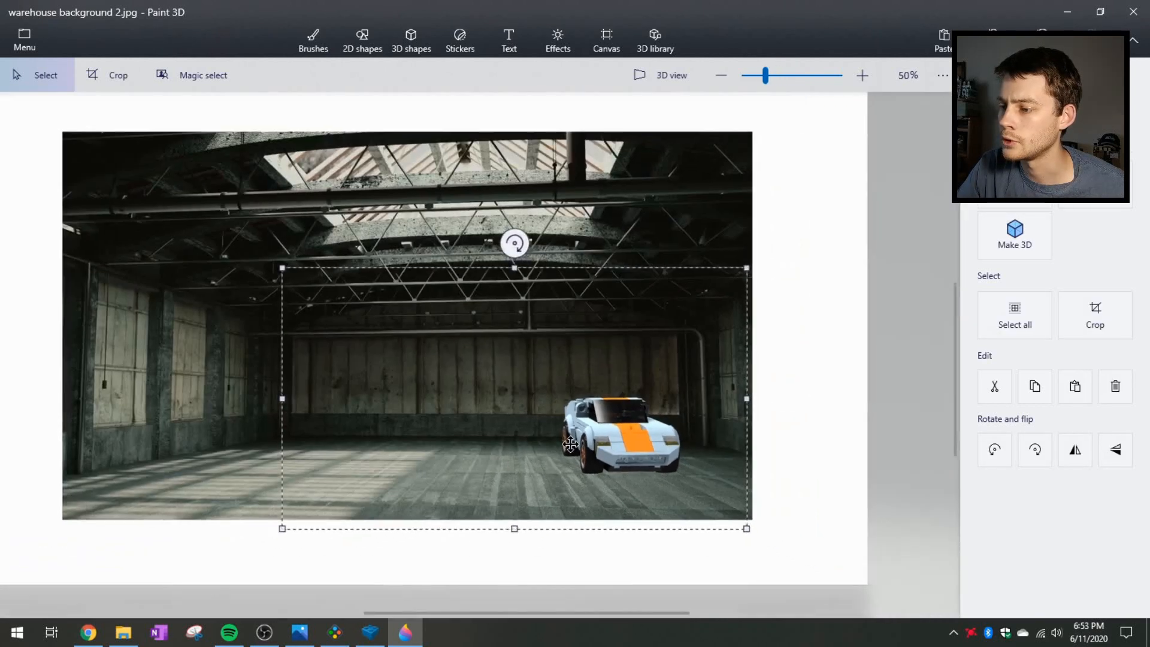
pyautogui.scroll(-3, 760, 473)
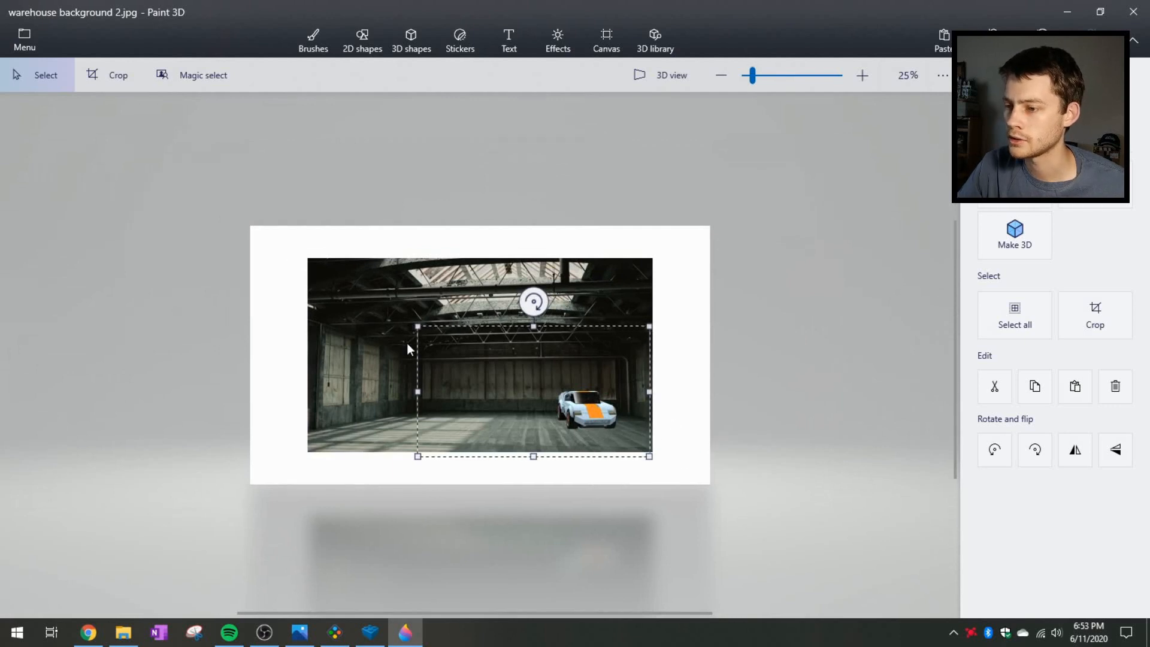
pyautogui.moveTo(418, 327); pyautogui.dragTo(435, 338)
pyautogui.moveTo(598, 414); pyautogui.dragTo(600, 417)
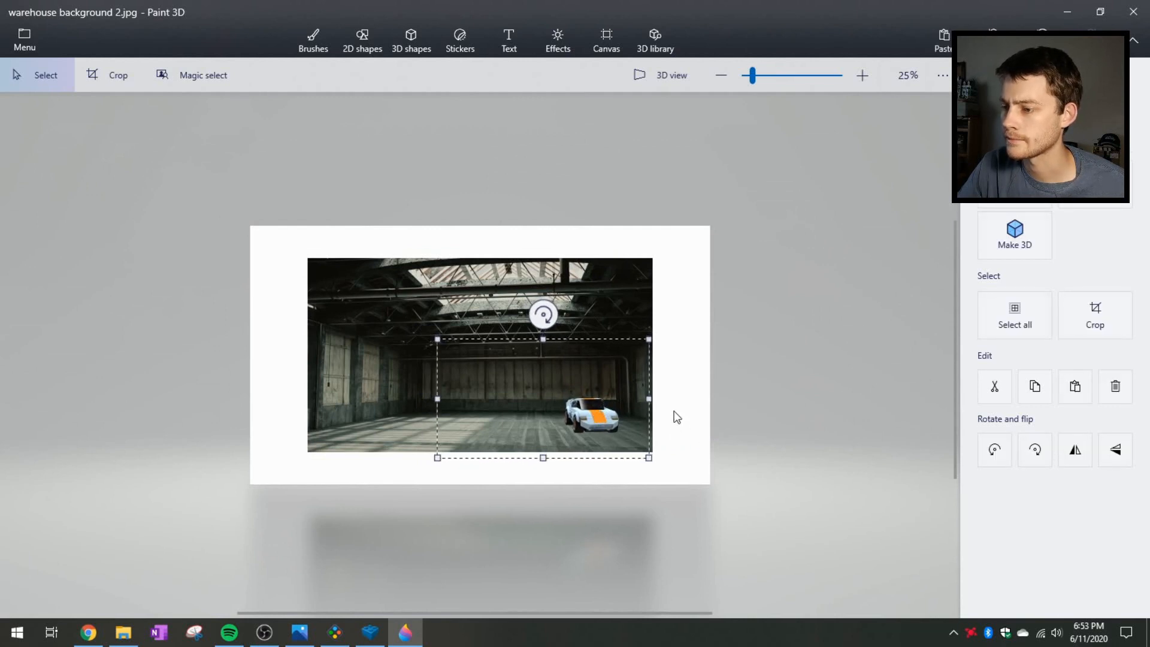
pyautogui.click(675, 415)
pyautogui.scroll(2, 613, 375)
pyautogui.scroll(1, 491, 386)
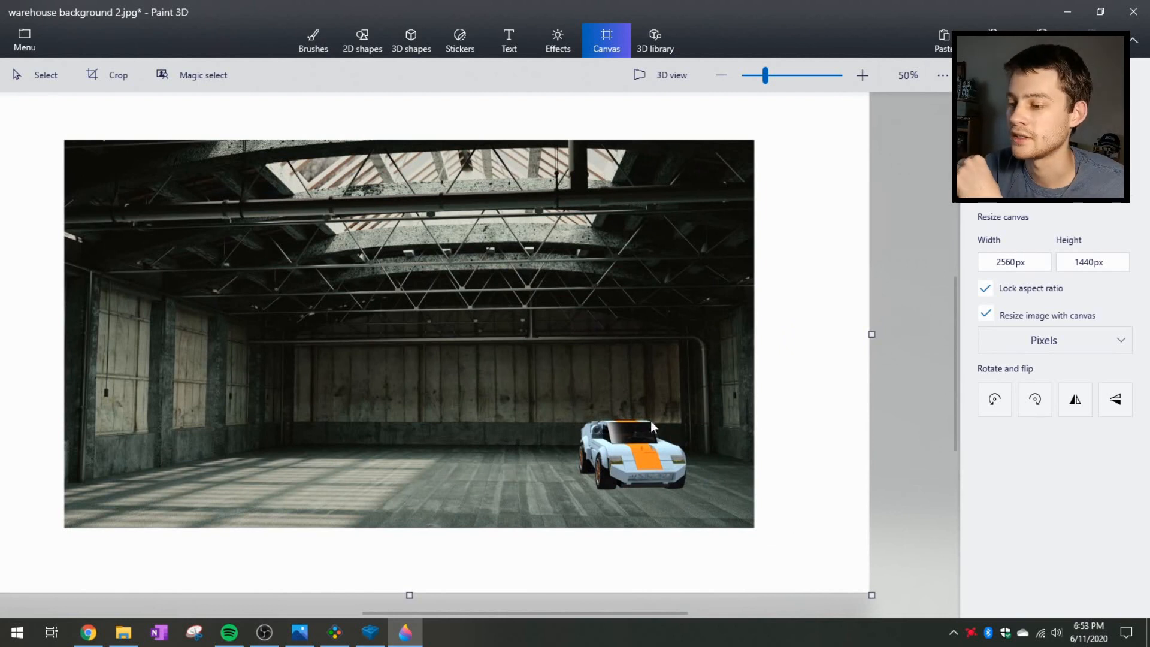
# - Set up the Spray can brush with a thickness of 25 px and an opacity of 12%
pyautogui.keyDown('ctrl'); pyautogui.scroll(-2, 561, 423); pyautogui.keyUp('ctrl')
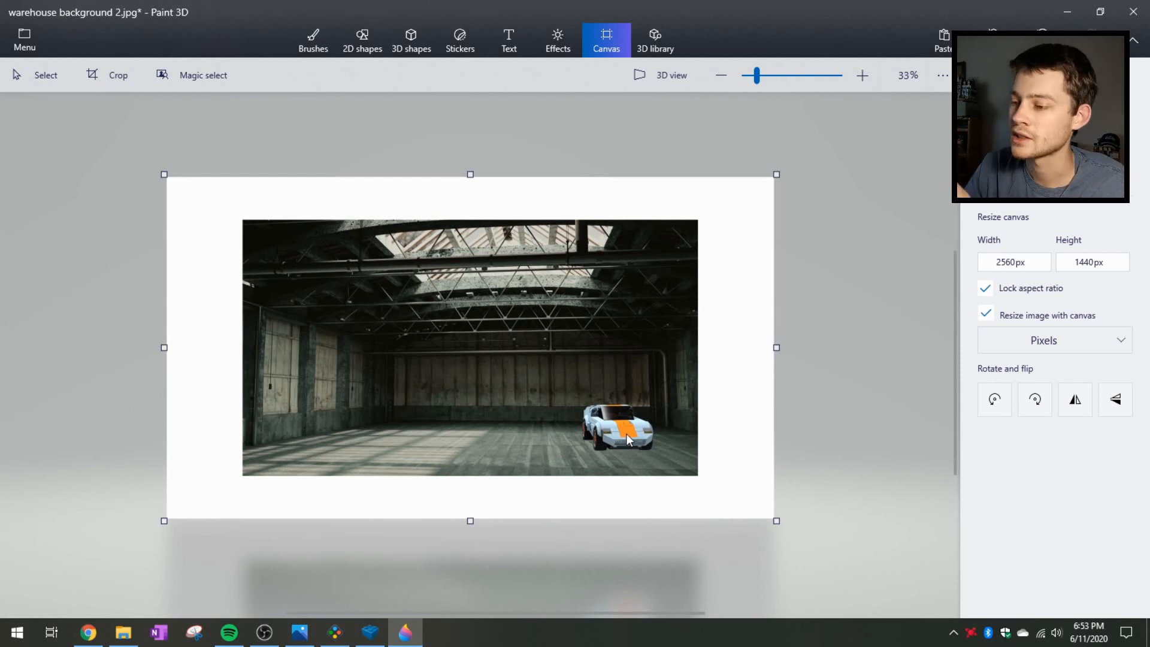
pyautogui.keyDown('ctrl'); pyautogui.scroll(4, 627, 434); pyautogui.keyUp('ctrl')
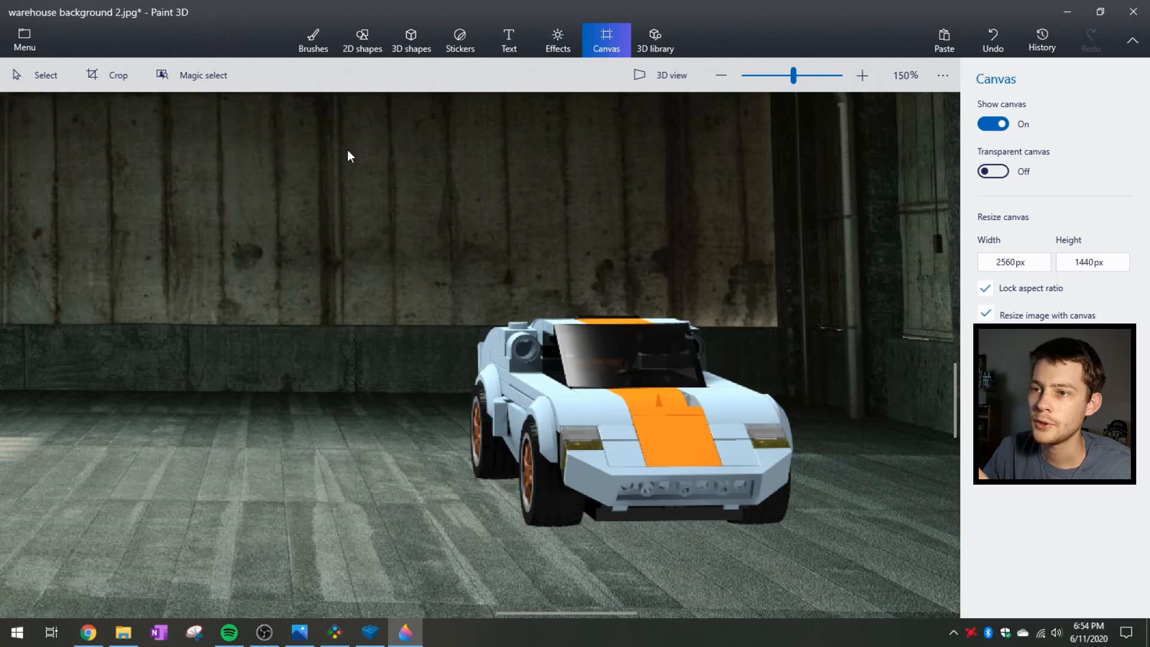
pyautogui.click(314, 51)
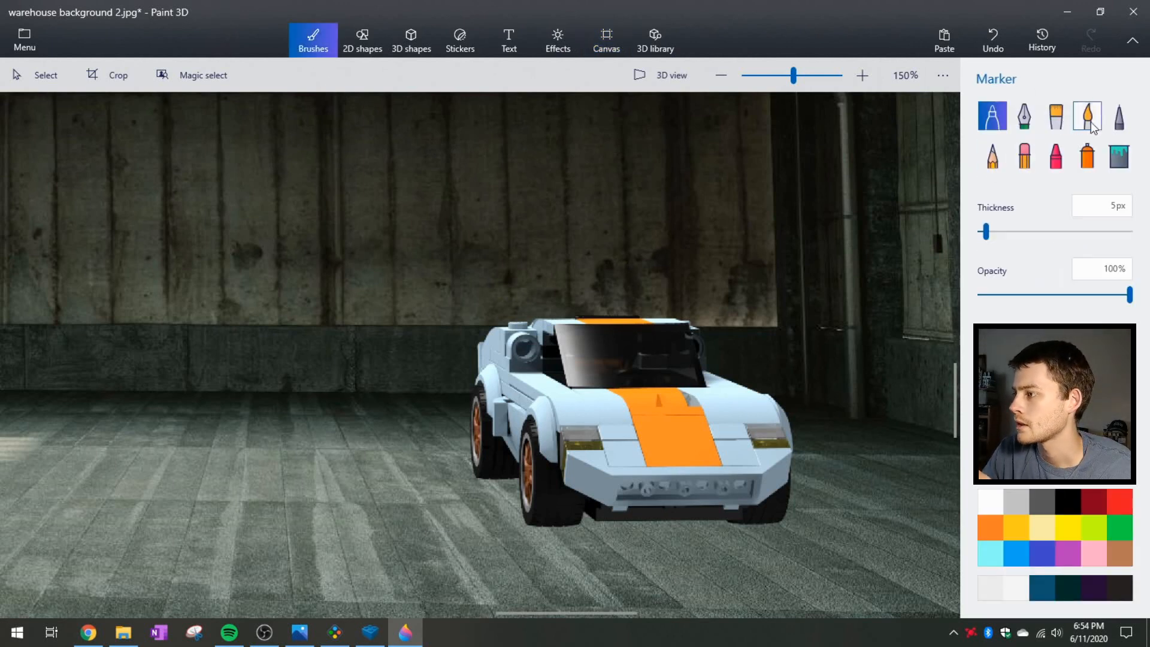
pyautogui.click(1086, 165)
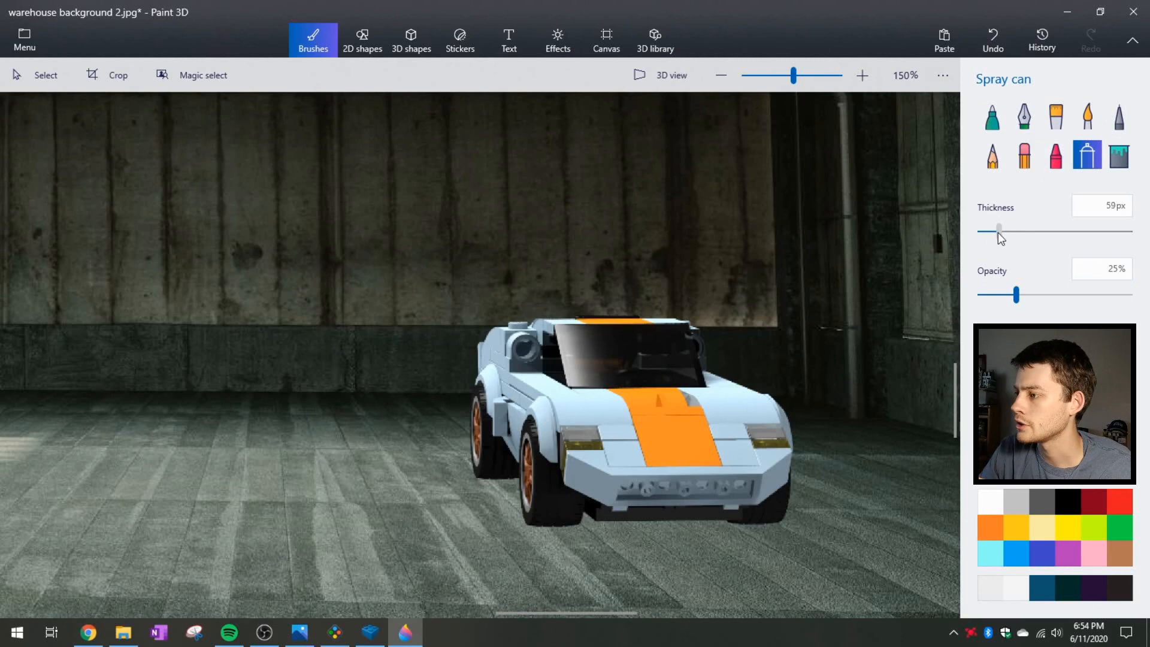
pyautogui.moveTo(981, 239); pyautogui.dragTo(985, 243)
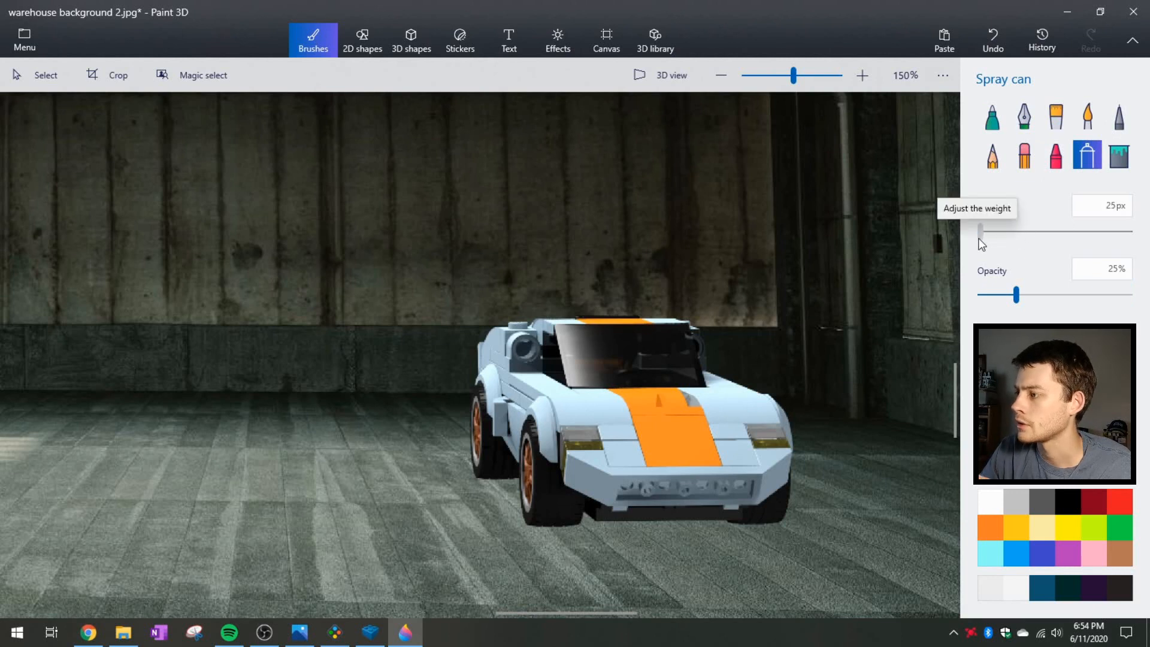
pyautogui.moveTo(1016, 295)
pyautogui.mouseDown()
pyautogui.moveTo(1048, 296)
pyautogui.moveTo(981, 299)
pyautogui.moveTo(996, 298)
pyautogui.mouseUp()
pyautogui.scroll(5, 732, 494)
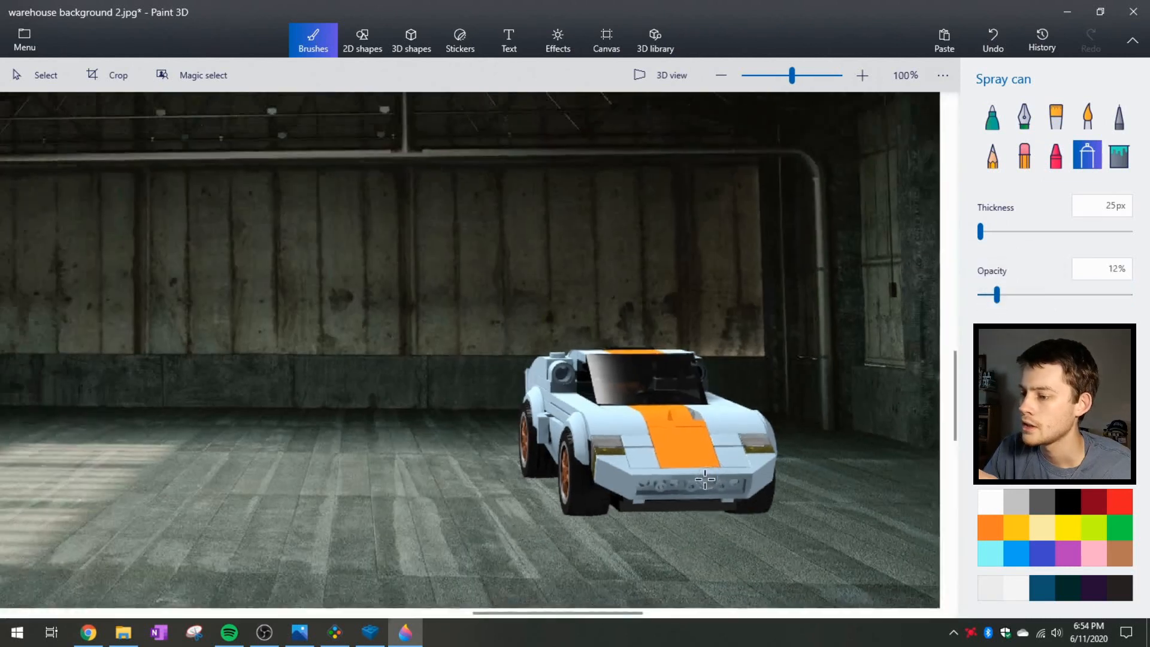
pyautogui.scroll(-2, 720, 539)
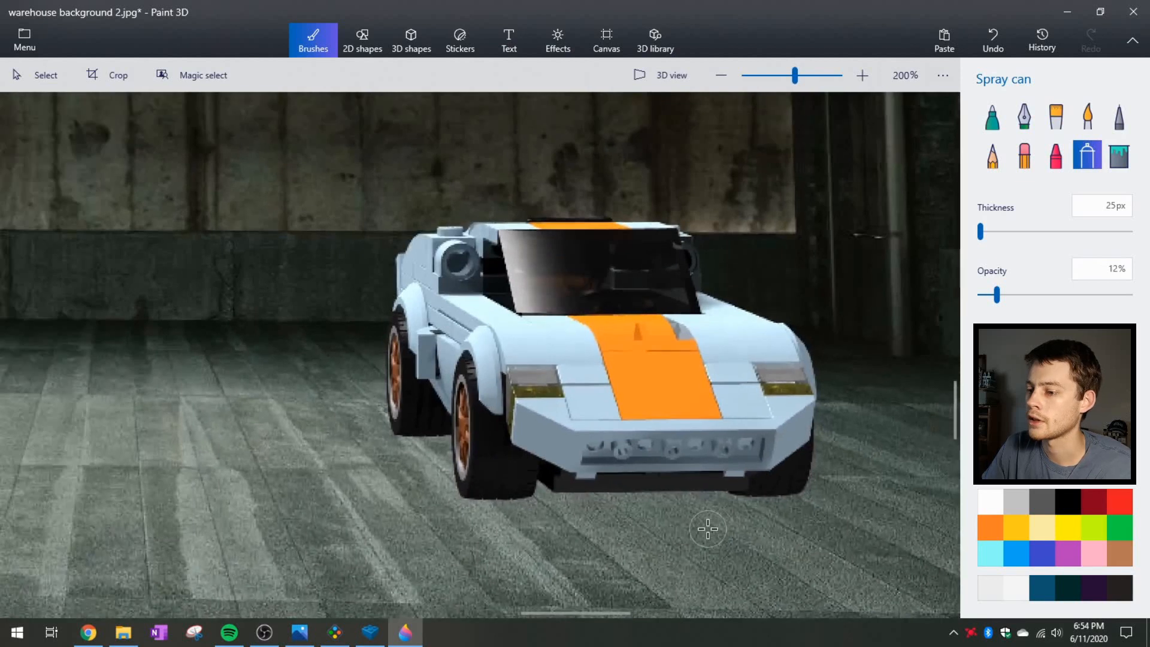
pyautogui.scroll(-4, 665, 477)
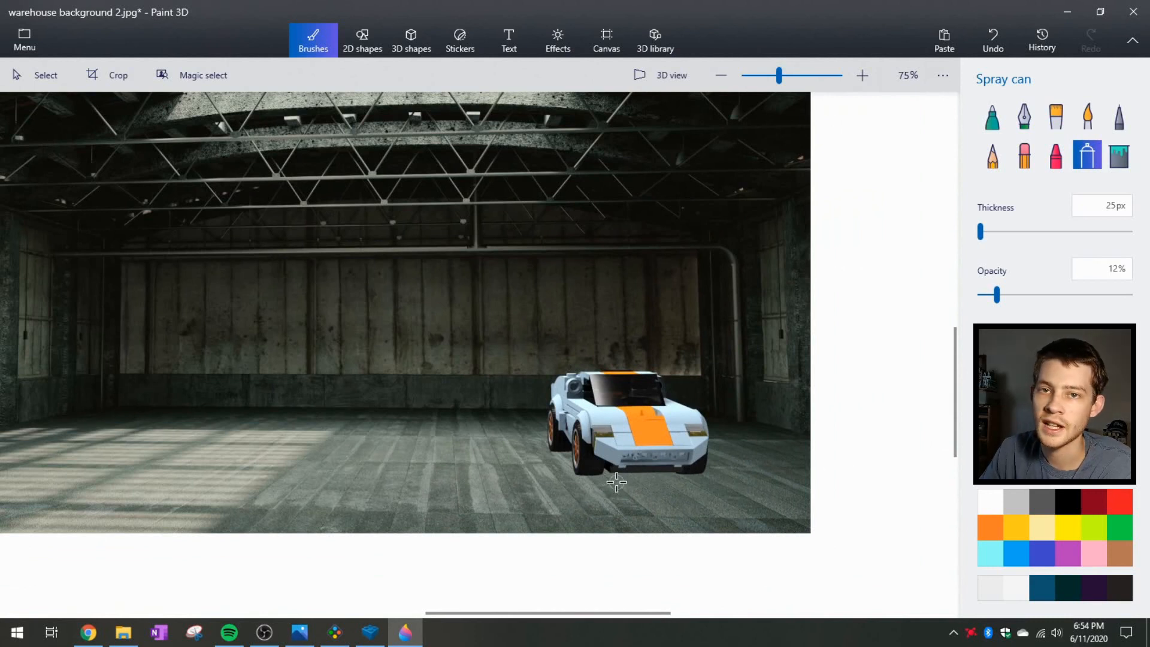
# - Raise the Spray can opacity to 25% and spray a soft dark shadow on the floor beneath the car's front bumper and front tyres
pyautogui.scroll(4, 616, 483)
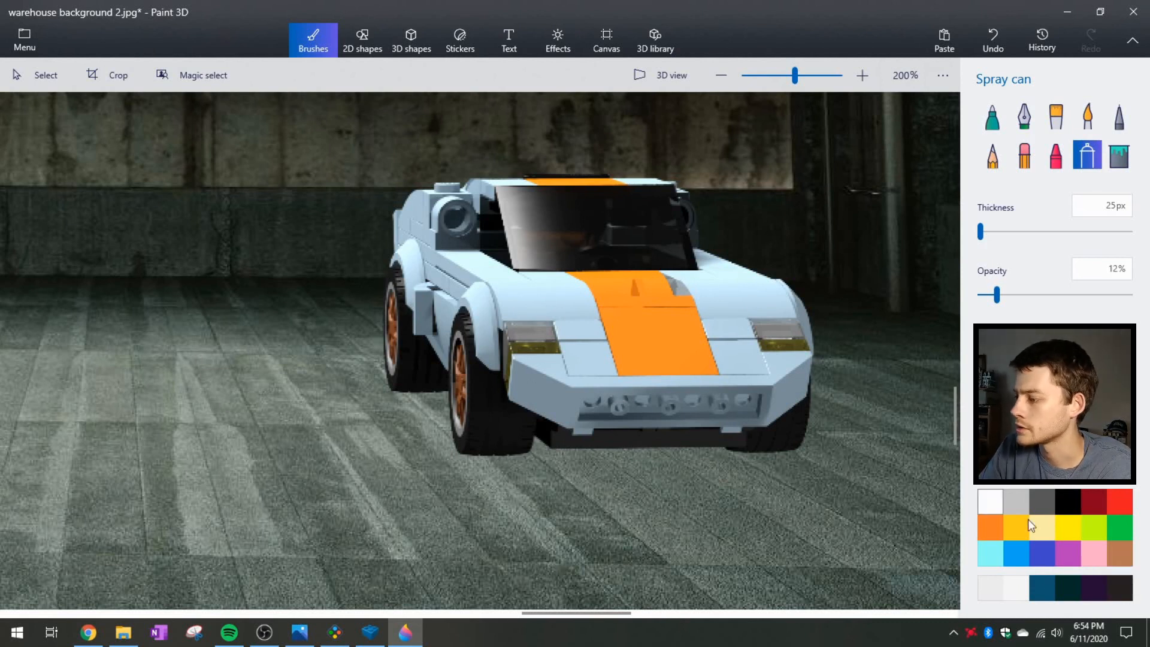
pyautogui.scroll(3, 554, 466)
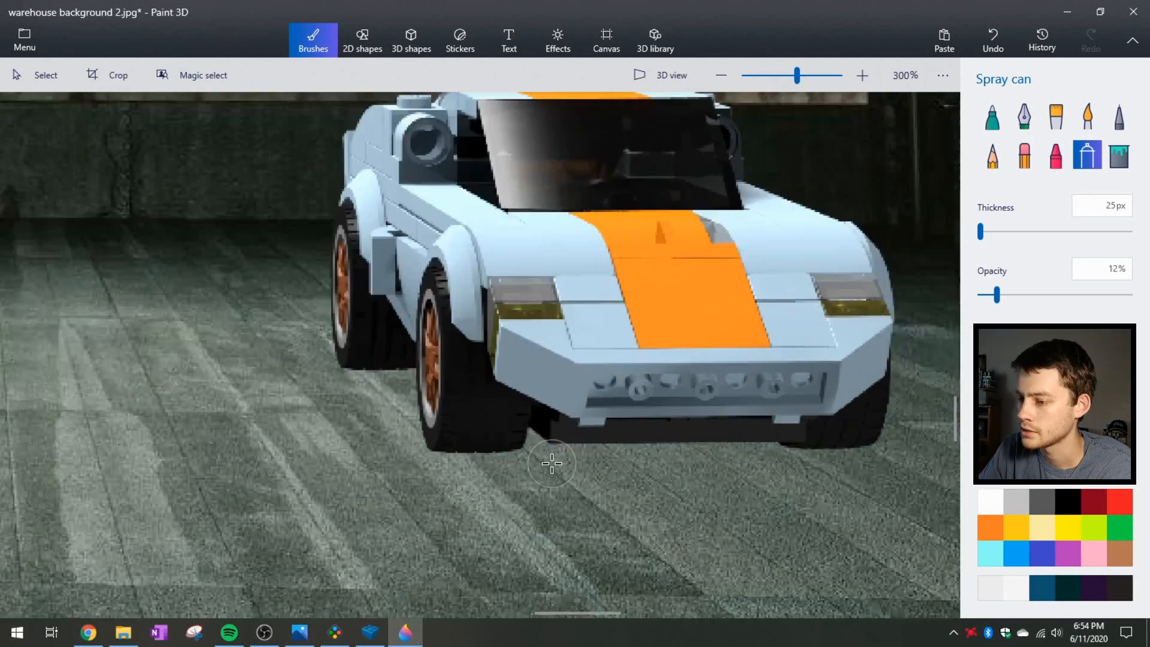
pyautogui.scroll(-3, 660, 484)
pyautogui.scroll(-3, 693, 495)
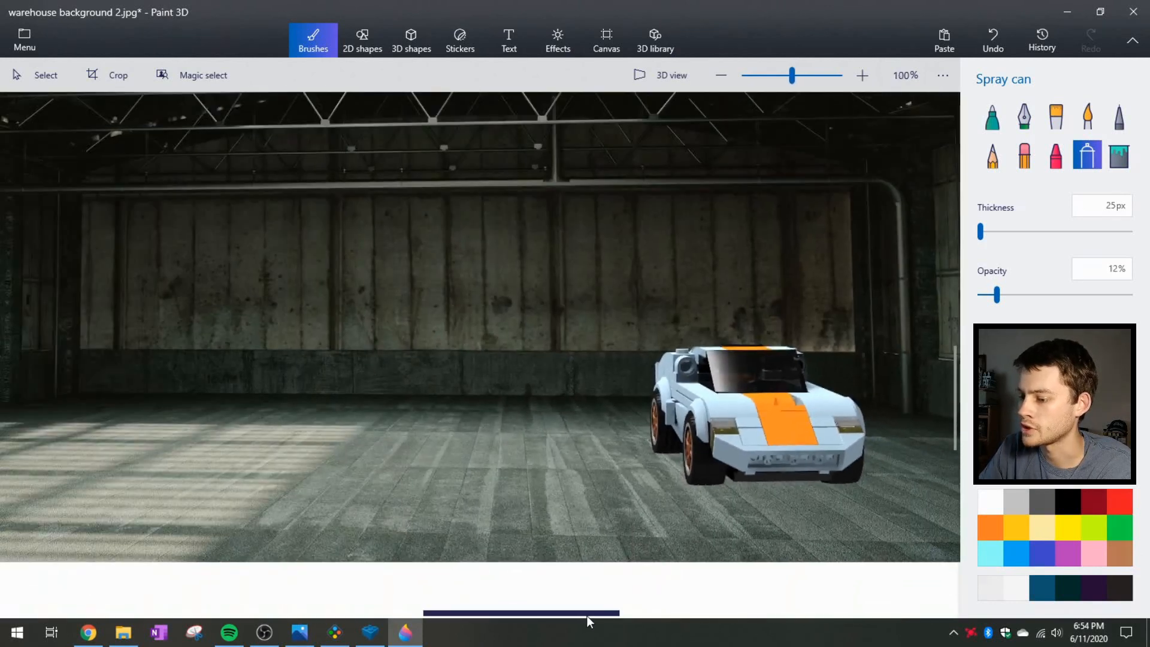
pyautogui.moveTo(585, 612); pyautogui.dragTo(633, 613)
pyautogui.scroll(2, 659, 513)
pyautogui.scroll(-4, 659, 513)
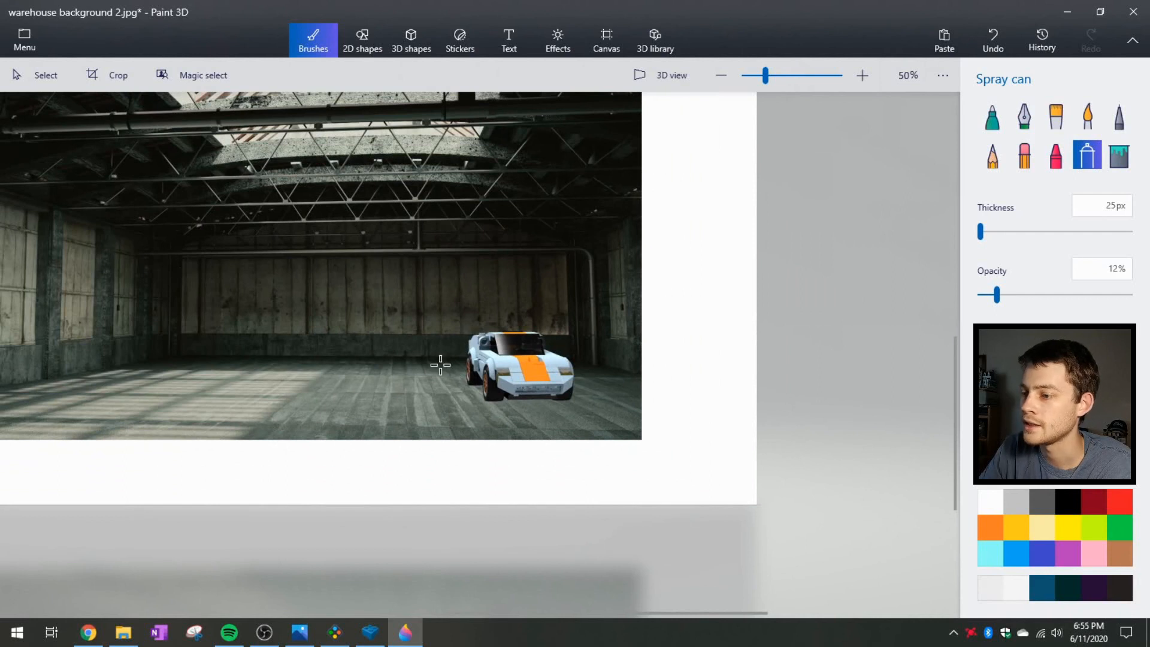
pyautogui.scroll(6, 551, 406)
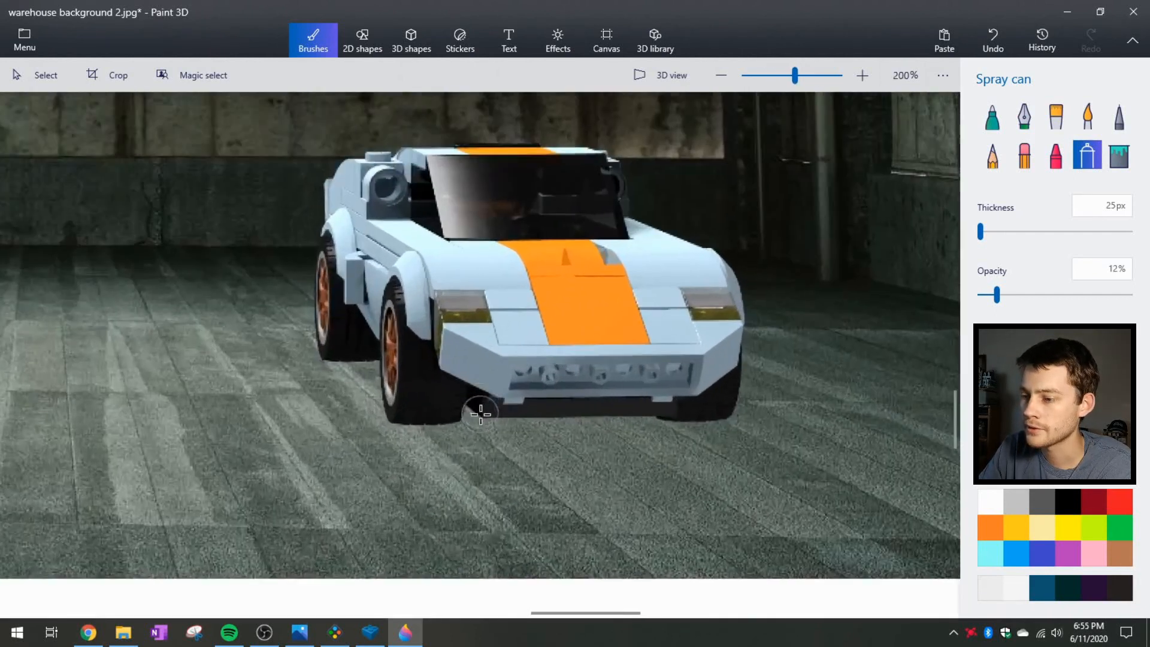
pyautogui.scroll(1, 480, 414)
pyautogui.moveTo(718, 437)
pyautogui.mouseDown()
pyautogui.moveTo(709, 429)
pyautogui.moveTo(720, 428)
pyautogui.mouseUp()
pyautogui.moveTo(996, 294); pyautogui.dragTo(1016, 295)
pyautogui.moveTo(761, 440)
pyautogui.mouseDown()
pyautogui.moveTo(693, 426)
pyautogui.moveTo(359, 429)
pyautogui.moveTo(728, 464)
pyautogui.mouseUp()
pyautogui.moveTo(746, 451)
pyautogui.mouseDown()
pyautogui.moveTo(757, 429)
pyautogui.moveTo(826, 431)
pyautogui.moveTo(817, 439)
pyautogui.moveTo(873, 449)
pyautogui.moveTo(749, 461)
pyautogui.moveTo(817, 473)
pyautogui.moveTo(621, 469)
pyautogui.moveTo(703, 444)
pyautogui.moveTo(575, 480)
pyautogui.moveTo(503, 462)
pyautogui.moveTo(679, 479)
pyautogui.moveTo(842, 462)
pyautogui.mouseUp()
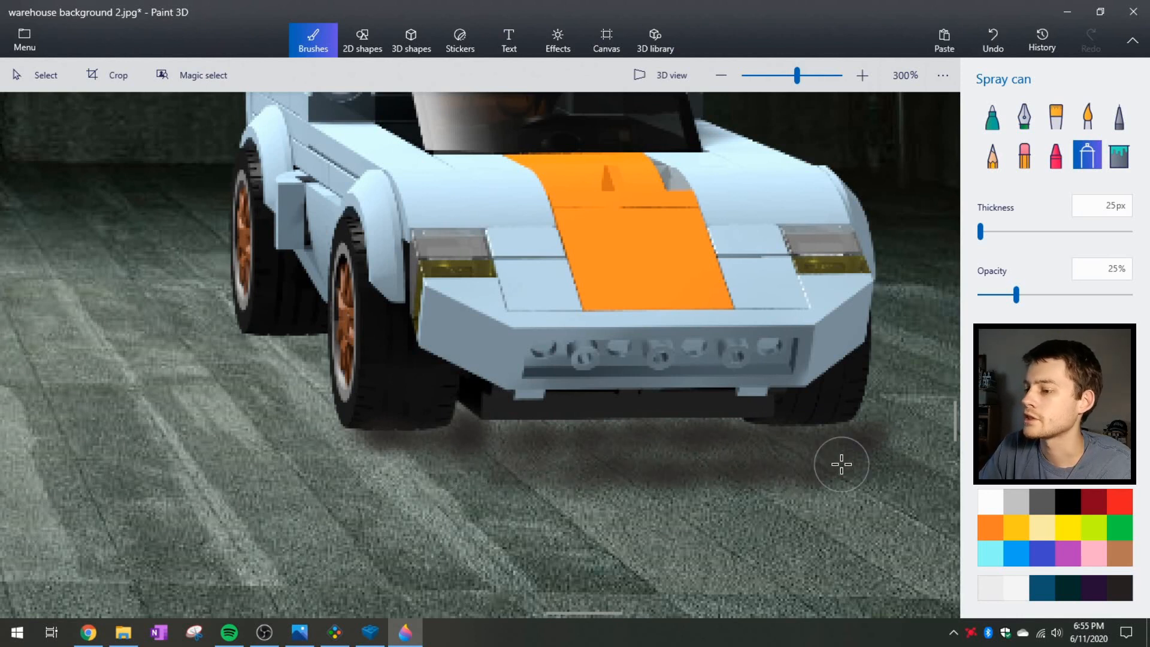
# - Paint a solid black band under the front bumper and between the front tyres using the Marker at 5 px thickness and 100% opacity
pyautogui.click(993, 115)
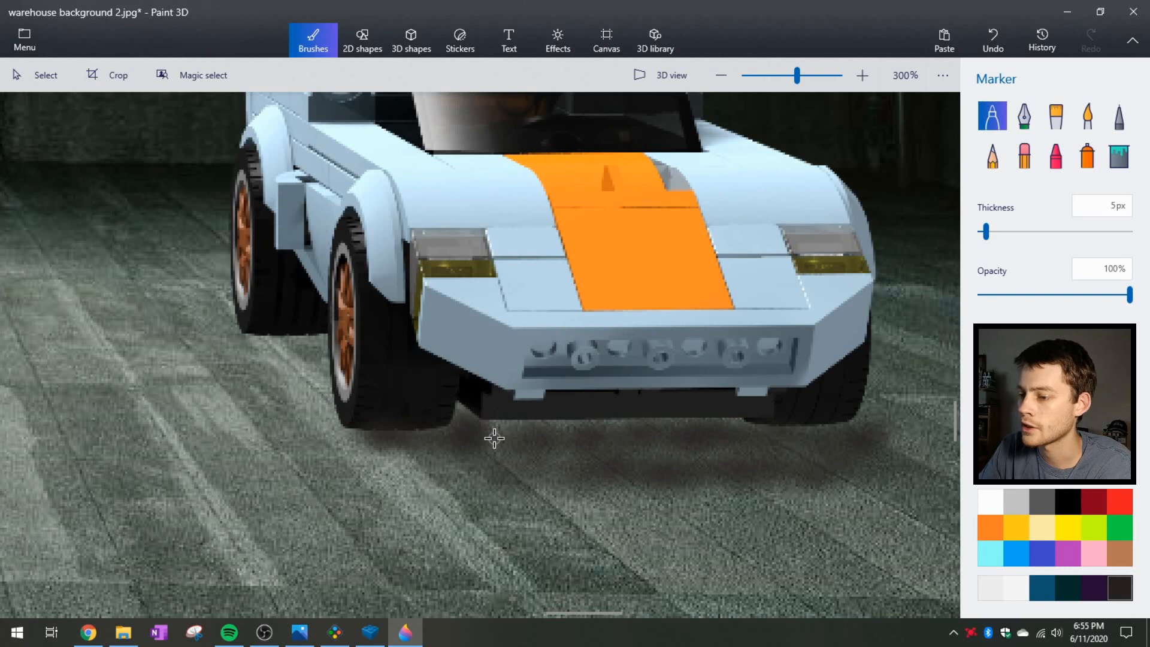
pyautogui.moveTo(466, 412)
pyautogui.mouseDown()
pyautogui.moveTo(478, 424)
pyautogui.moveTo(468, 410)
pyautogui.moveTo(500, 425)
pyautogui.moveTo(681, 430)
pyautogui.moveTo(547, 429)
pyautogui.moveTo(715, 423)
pyautogui.mouseUp()
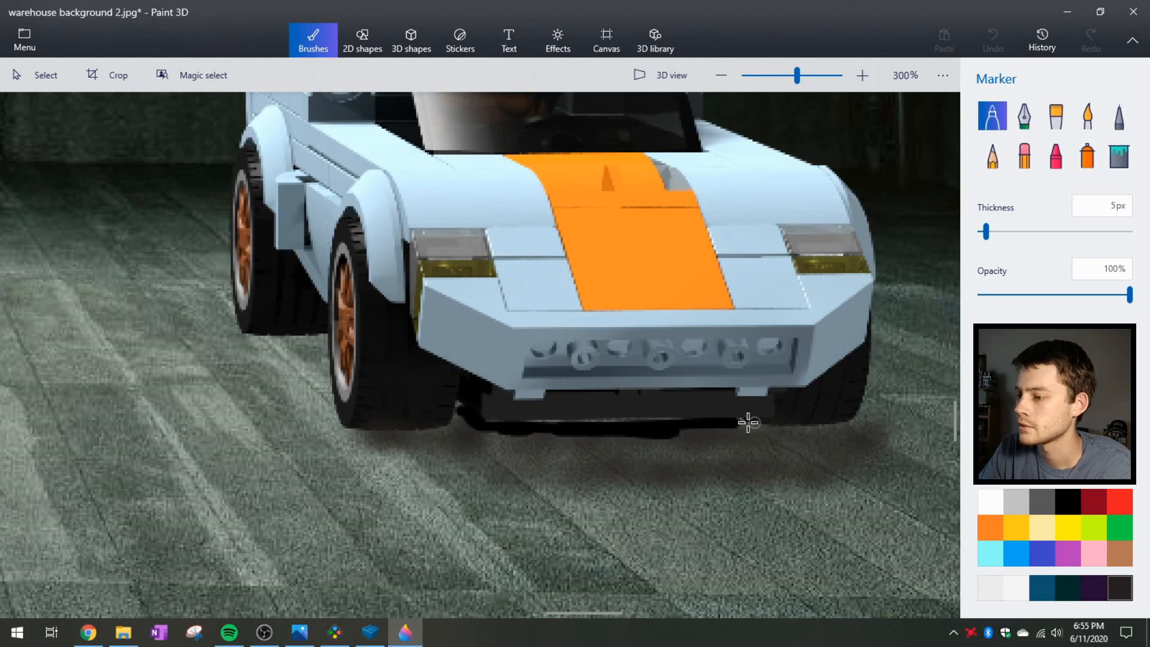
pyautogui.moveTo(465, 415); pyautogui.dragTo(465, 413)
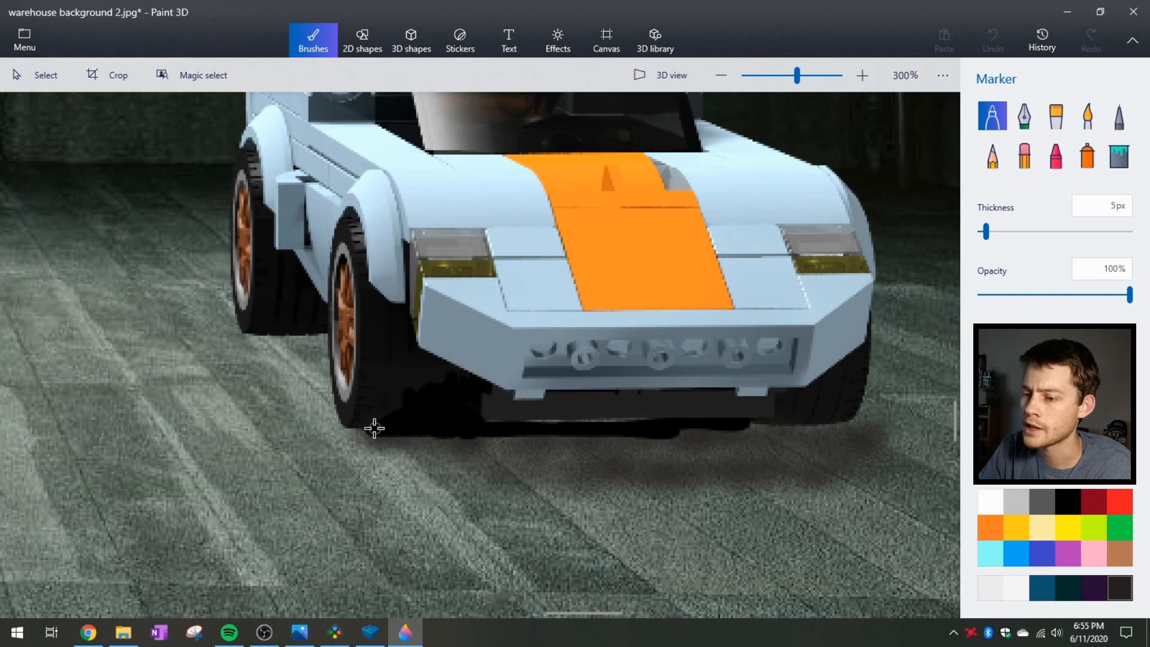
pyautogui.moveTo(422, 410)
pyautogui.mouseDown()
pyautogui.moveTo(400, 432)
pyautogui.moveTo(641, 446)
pyautogui.moveTo(725, 428)
pyautogui.mouseUp()
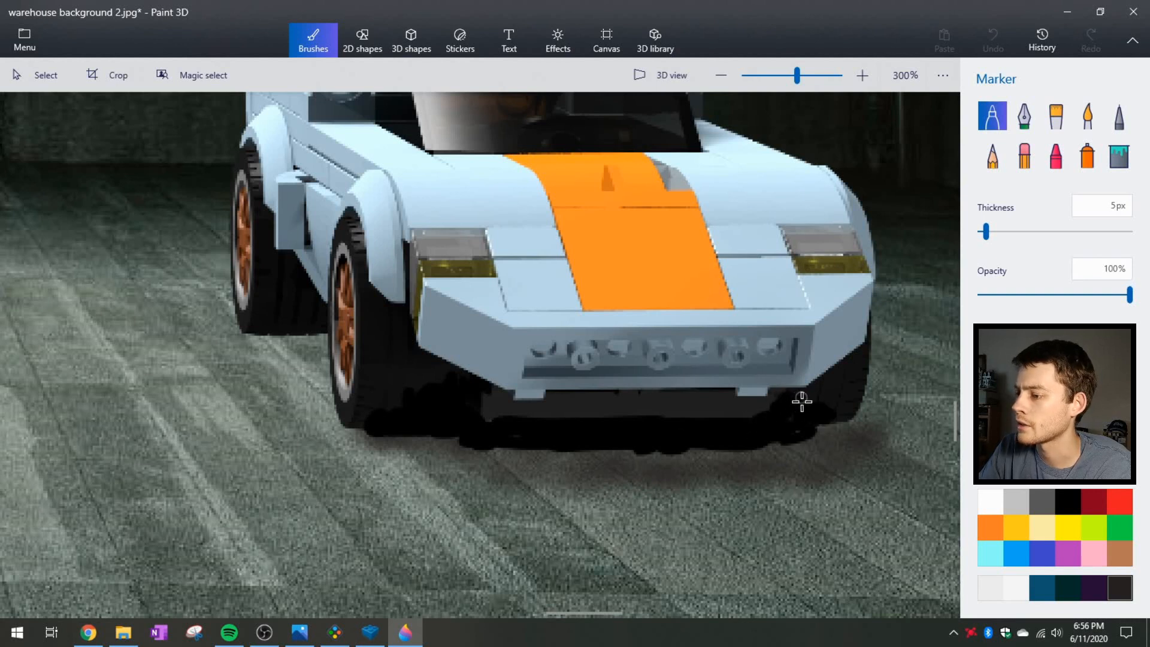
pyautogui.moveTo(807, 426); pyautogui.dragTo(732, 457)
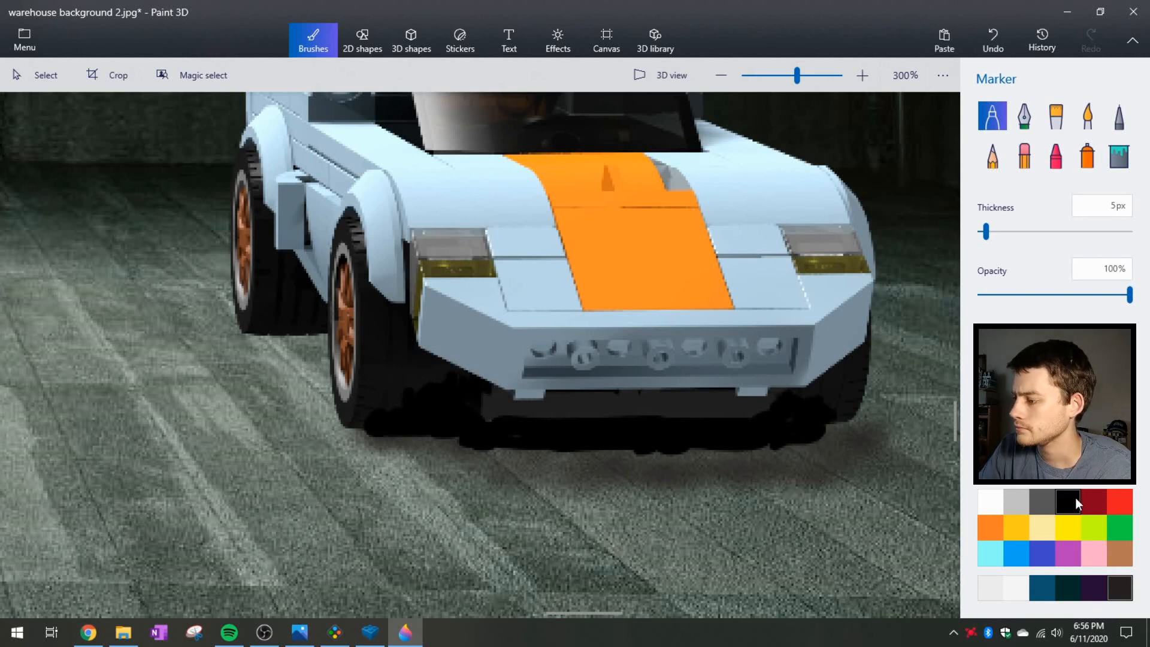
# - Set the Spray can to 37% opacity and spray the floor shadow below the bumper and outward past the front tyre nearest the right wall
pyautogui.keyDown('ctrl'); pyautogui.scroll(-2, 770, 452); pyautogui.keyUp('ctrl')
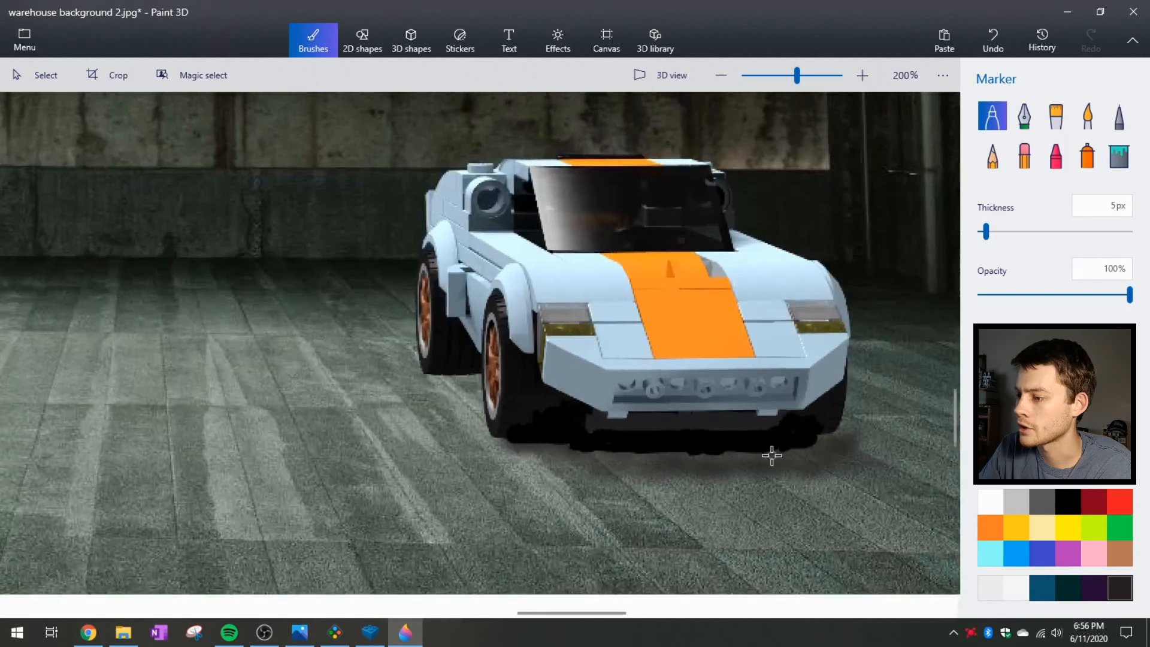
pyautogui.keyDown('ctrl'); pyautogui.scroll(2, 772, 455); pyautogui.keyUp('ctrl')
pyautogui.click(1087, 155)
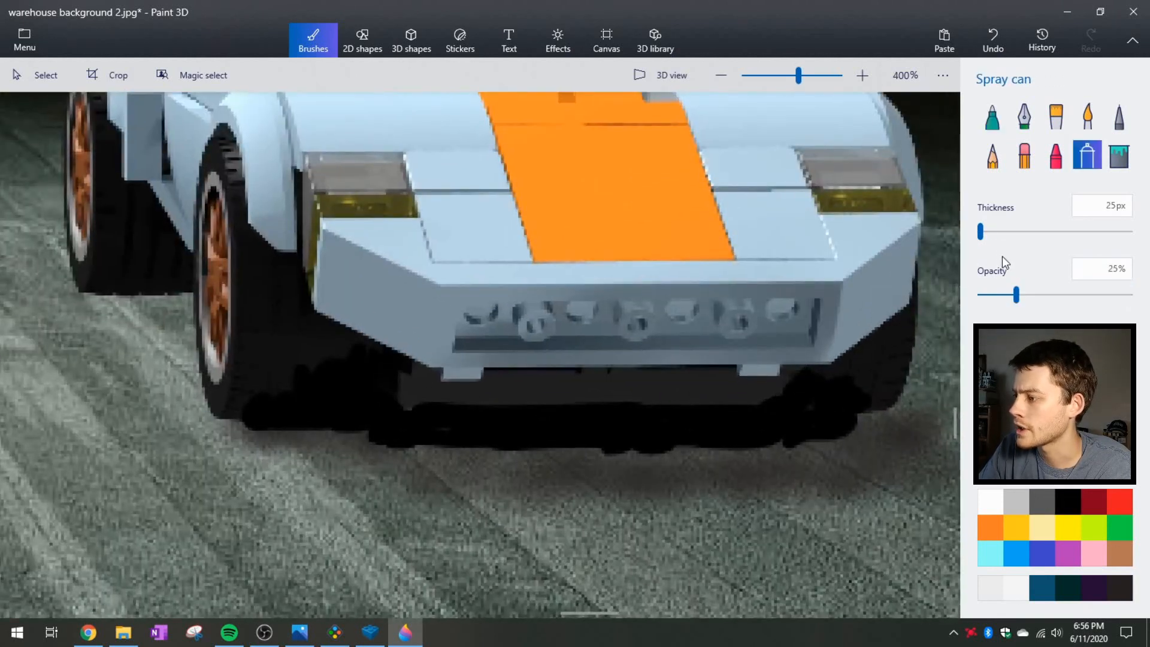
pyautogui.moveTo(1017, 295); pyautogui.dragTo(1034, 298)
pyautogui.keyDown('ctrl'); pyautogui.scroll(-1, 863, 362); pyautogui.keyUp('ctrl')
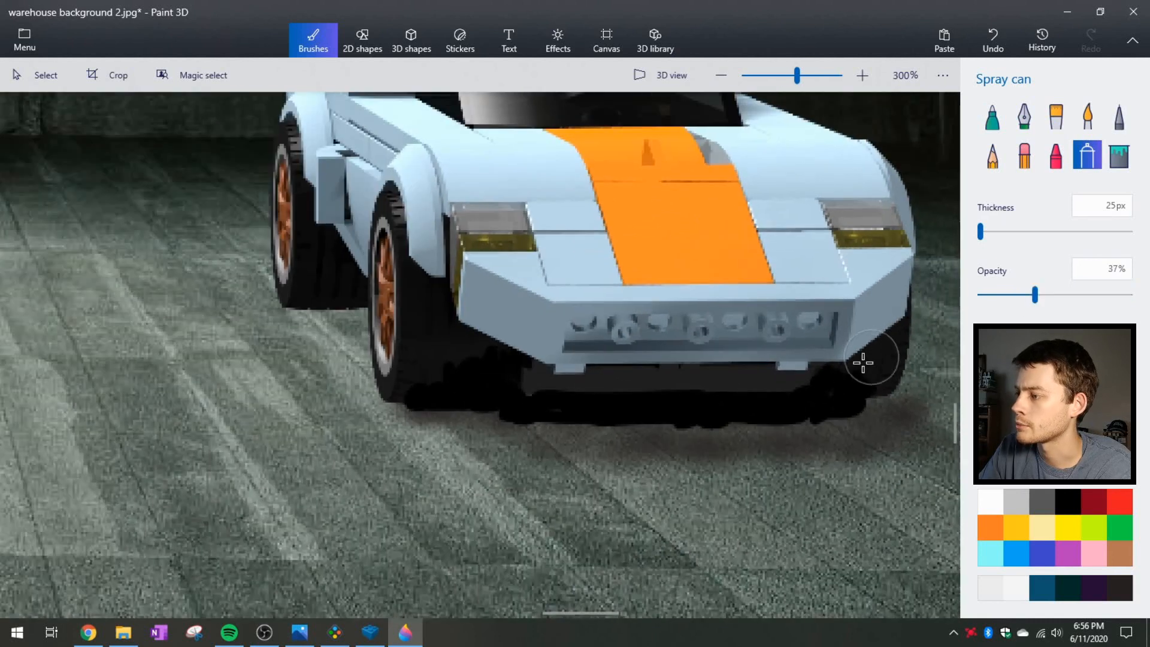
pyautogui.keyDown('ctrl'); pyautogui.scroll(-2, 836, 405); pyautogui.keyUp('ctrl')
pyautogui.moveTo(547, 614); pyautogui.dragTo(568, 579)
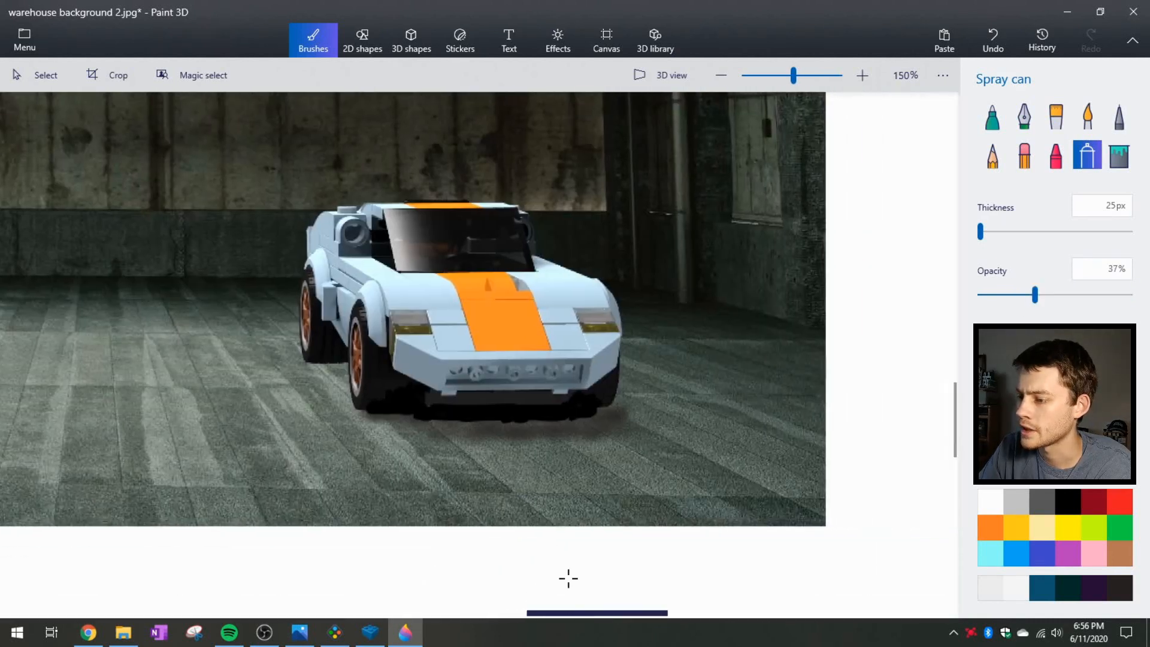
pyautogui.keyDown('ctrl'); pyautogui.scroll(3, 513, 415); pyautogui.keyUp('ctrl')
pyautogui.moveTo(562, 448)
pyautogui.mouseDown()
pyautogui.moveTo(534, 465)
pyautogui.moveTo(716, 473)
pyautogui.moveTo(744, 501)
pyautogui.moveTo(721, 433)
pyautogui.moveTo(784, 397)
pyautogui.moveTo(713, 411)
pyautogui.moveTo(855, 470)
pyautogui.mouseUp()
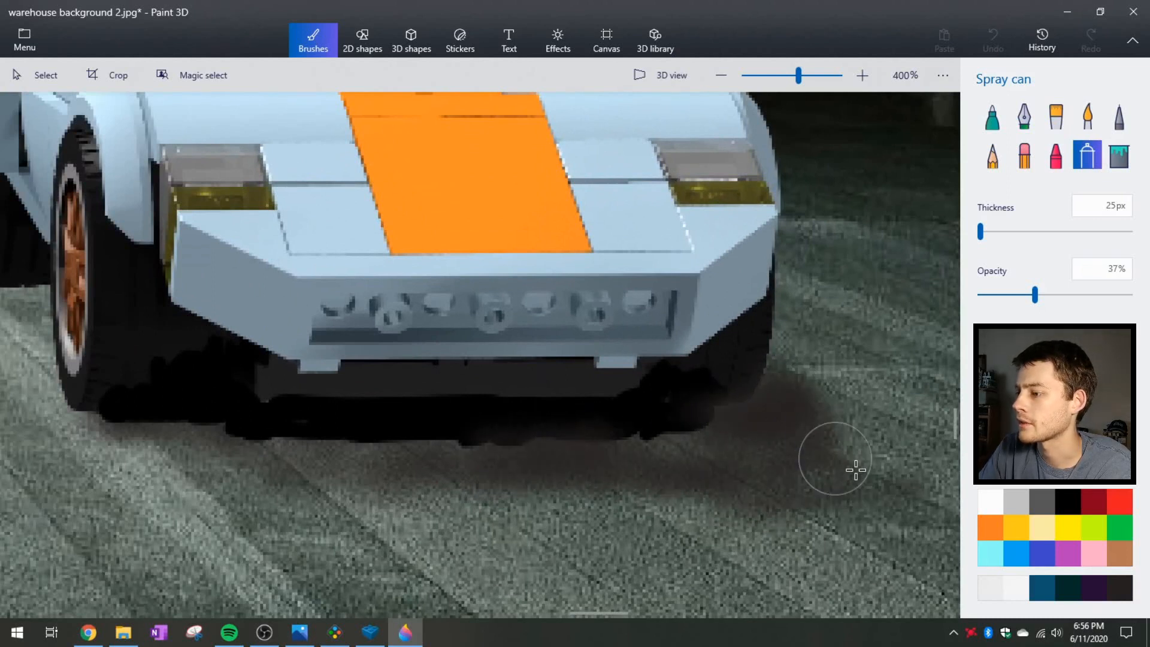
# - Spray over the hard marker edges to blend them into the floor shadow, and soften its outline with the opacity lowered to 15%
pyautogui.keyDown('ctrl'); pyautogui.scroll(-4, 855, 470); pyautogui.keyUp('ctrl')
pyautogui.moveTo(593, 463)
pyautogui.mouseDown()
pyautogui.moveTo(513, 457)
pyautogui.moveTo(609, 488)
pyautogui.moveTo(732, 490)
pyautogui.moveTo(614, 495)
pyautogui.moveTo(791, 485)
pyautogui.moveTo(524, 474)
pyautogui.moveTo(551, 477)
pyautogui.moveTo(544, 491)
pyautogui.moveTo(663, 491)
pyautogui.mouseUp()
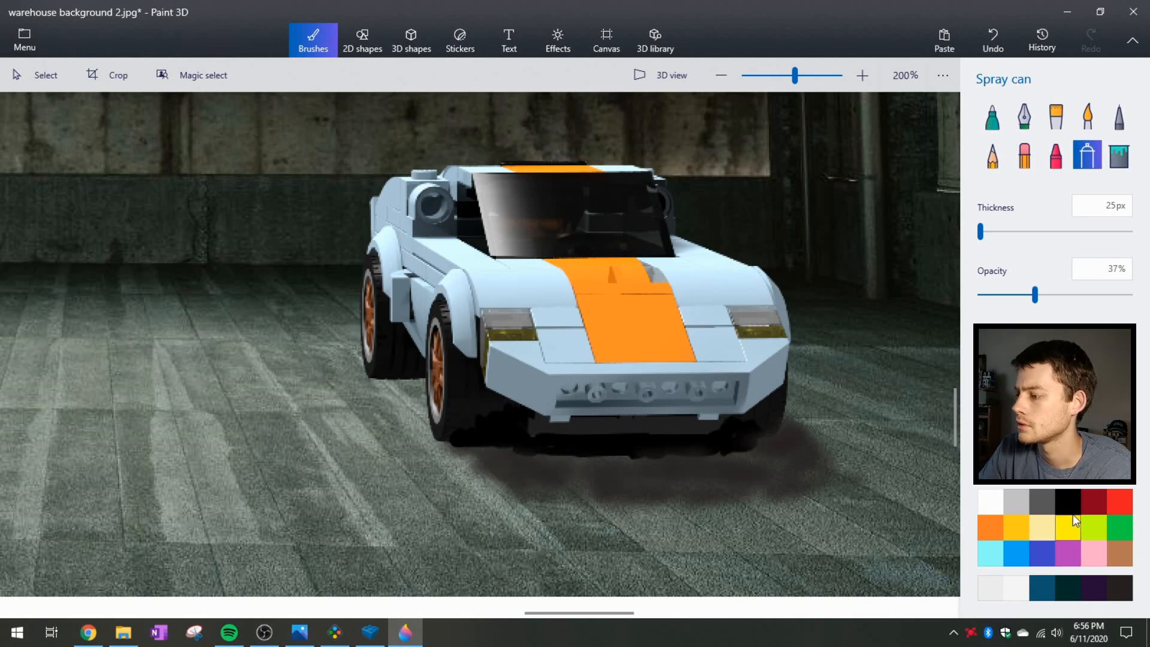
pyautogui.moveTo(521, 469)
pyautogui.mouseDown()
pyautogui.moveTo(708, 457)
pyautogui.moveTo(626, 464)
pyautogui.moveTo(611, 457)
pyautogui.moveTo(696, 439)
pyautogui.moveTo(526, 426)
pyautogui.moveTo(544, 439)
pyautogui.moveTo(757, 432)
pyautogui.moveTo(749, 426)
pyautogui.moveTo(761, 428)
pyautogui.moveTo(710, 450)
pyautogui.moveTo(752, 459)
pyautogui.moveTo(721, 464)
pyautogui.moveTo(769, 446)
pyautogui.moveTo(775, 457)
pyautogui.moveTo(529, 465)
pyautogui.moveTo(520, 445)
pyautogui.moveTo(501, 455)
pyautogui.moveTo(480, 446)
pyautogui.moveTo(495, 418)
pyautogui.moveTo(599, 451)
pyautogui.mouseUp()
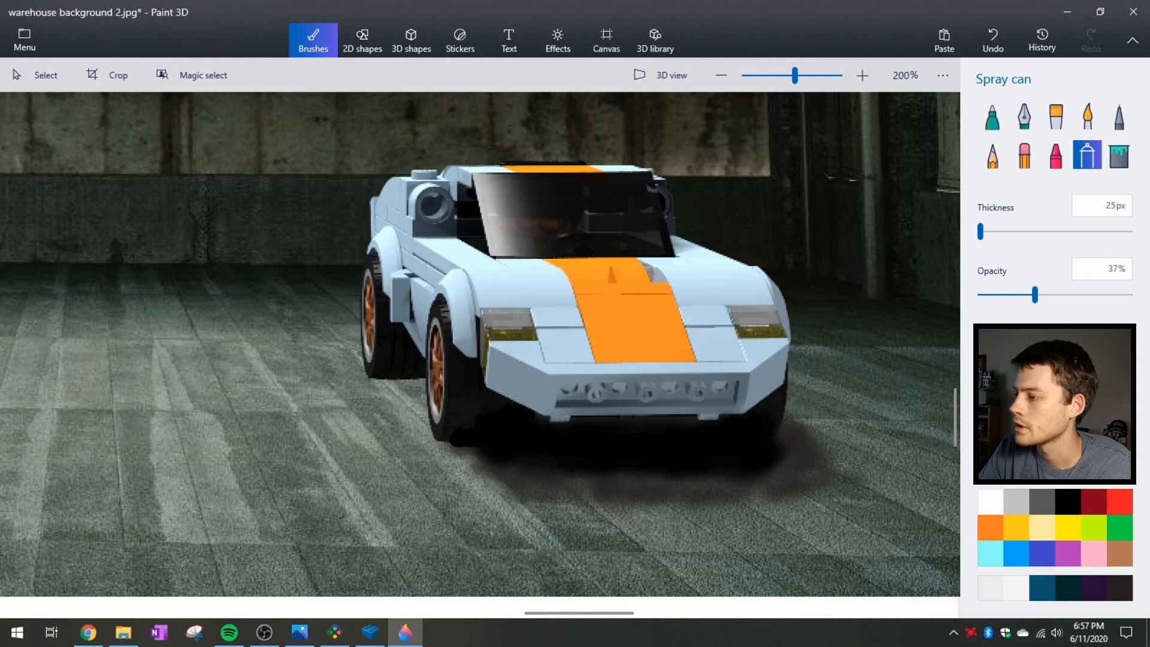
pyautogui.moveTo(1018, 294); pyautogui.dragTo(1000, 294)
pyautogui.moveTo(508, 418)
pyautogui.mouseDown()
pyautogui.moveTo(488, 410)
pyautogui.moveTo(475, 429)
pyautogui.moveTo(480, 411)
pyautogui.moveTo(454, 436)
pyautogui.moveTo(473, 406)
pyautogui.moveTo(447, 445)
pyautogui.moveTo(709, 488)
pyautogui.moveTo(742, 470)
pyautogui.moveTo(598, 478)
pyautogui.moveTo(613, 481)
pyautogui.moveTo(590, 496)
pyautogui.moveTo(590, 473)
pyautogui.moveTo(783, 465)
pyautogui.moveTo(775, 440)
pyautogui.moveTo(798, 439)
pyautogui.moveTo(788, 433)
pyautogui.moveTo(749, 477)
pyautogui.moveTo(678, 485)
pyautogui.moveTo(515, 472)
pyautogui.moveTo(573, 478)
pyautogui.mouseUp()
# - Examine how the car and its shadow sit in the whole warehouse picture, both close up and from afar
pyautogui.scroll(-5, 634, 441)
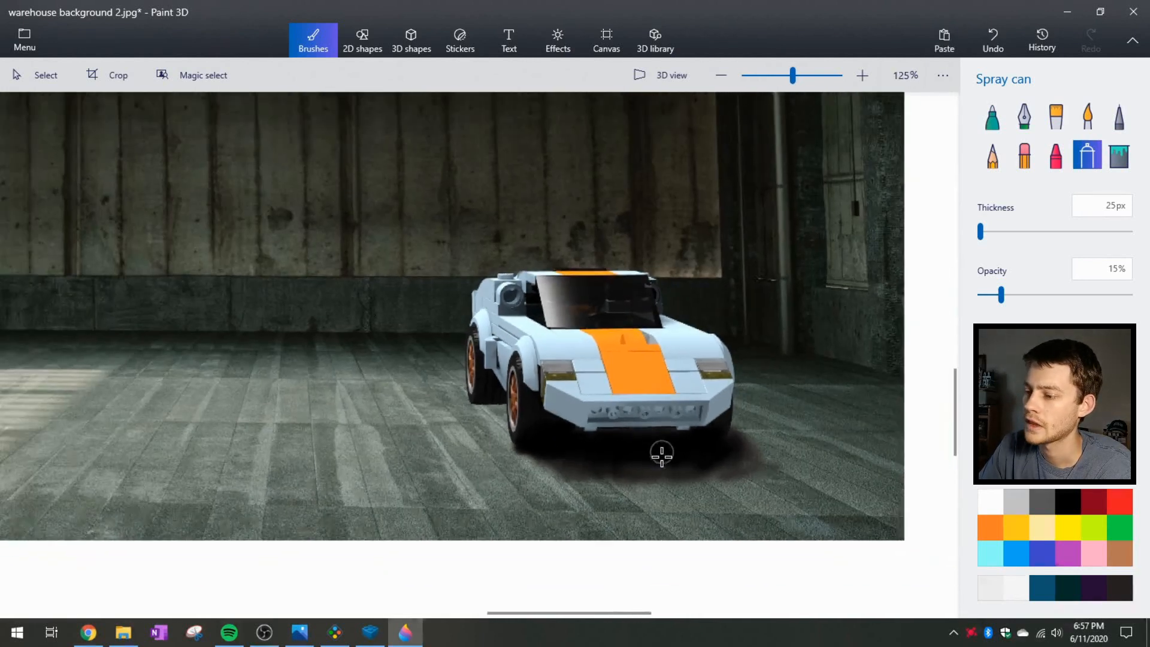
pyautogui.scroll(-3, 662, 453)
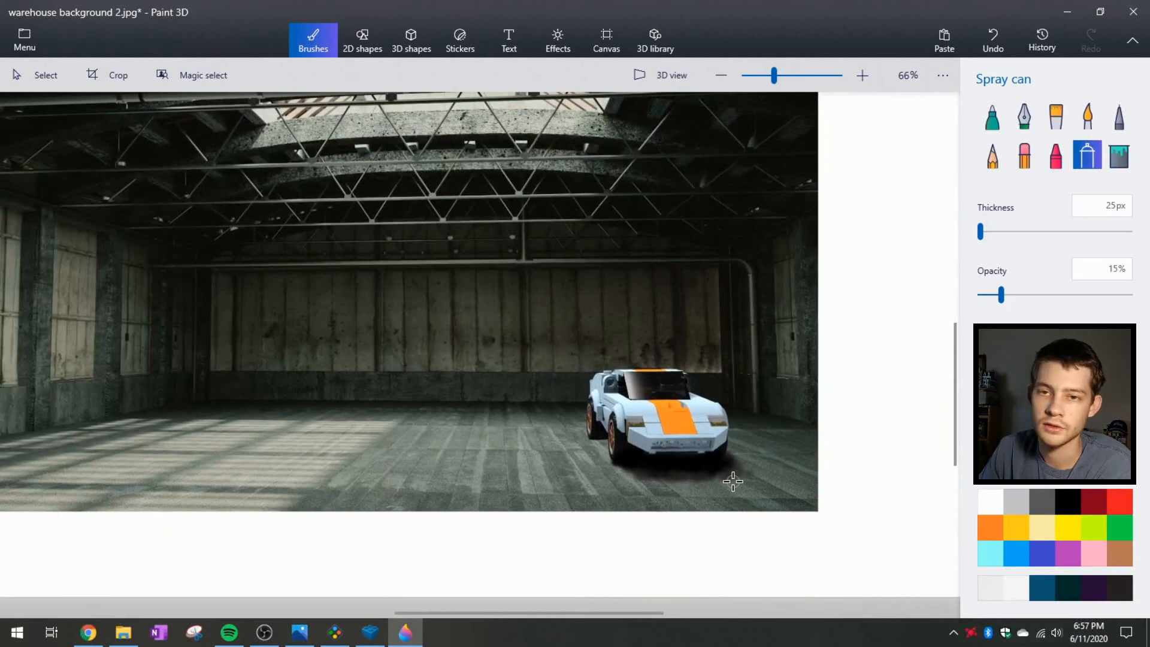
pyautogui.scroll(-1, 722, 477)
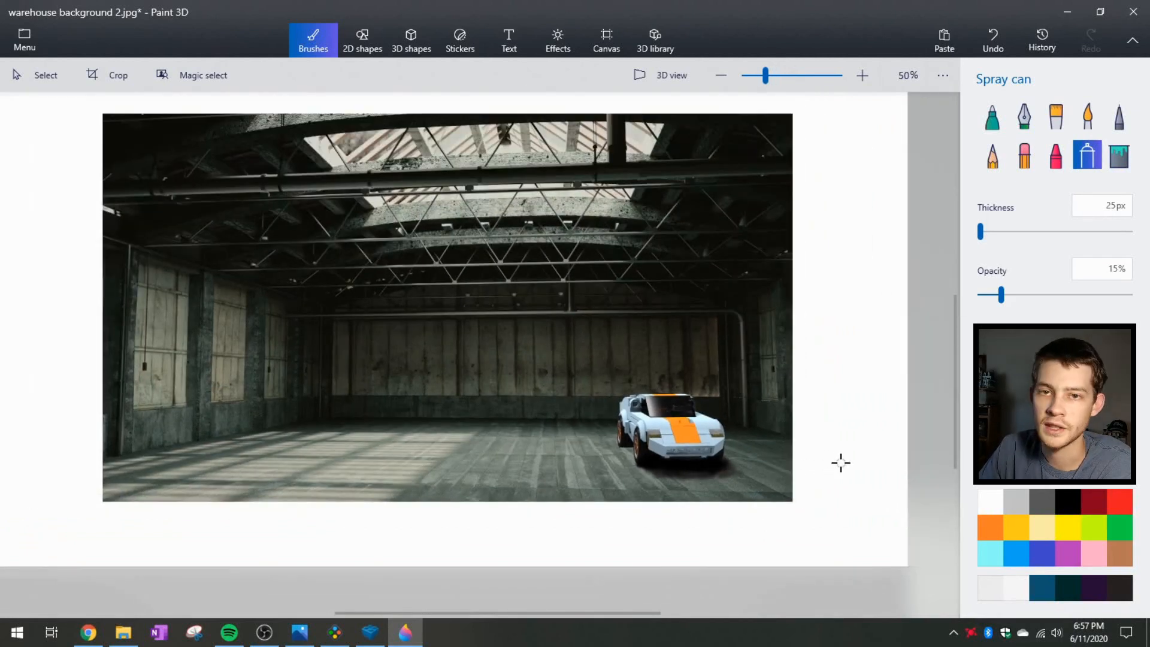
pyautogui.scroll(1, 715, 454)
pyautogui.scroll(-2, 707, 431)
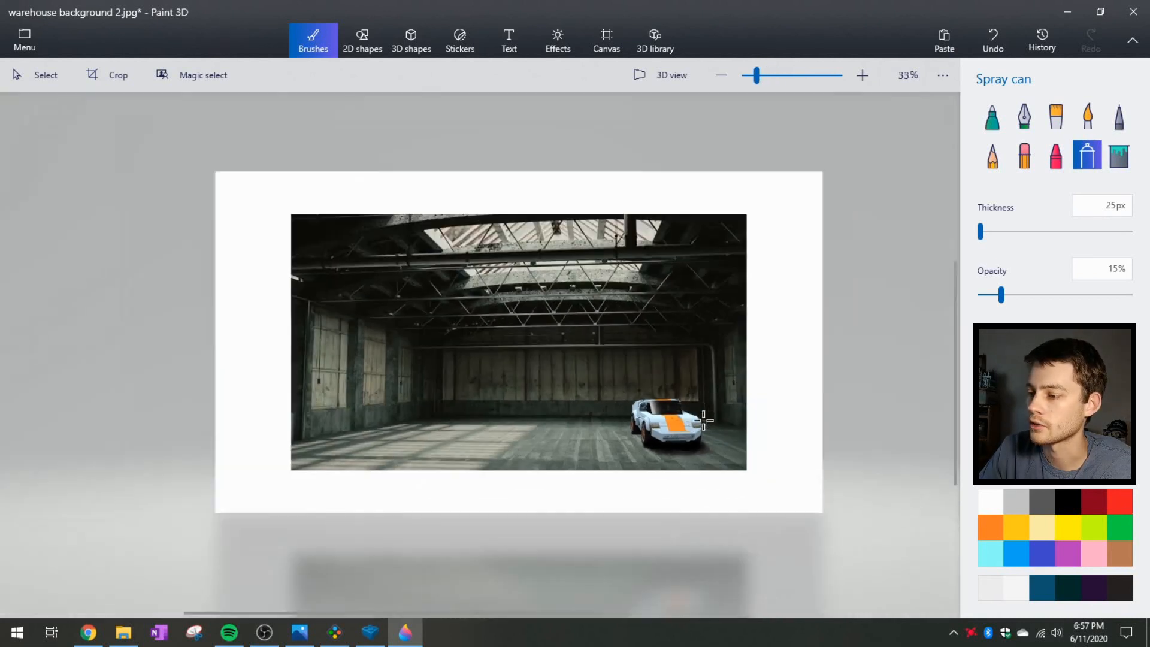
pyautogui.scroll(2, 688, 430)
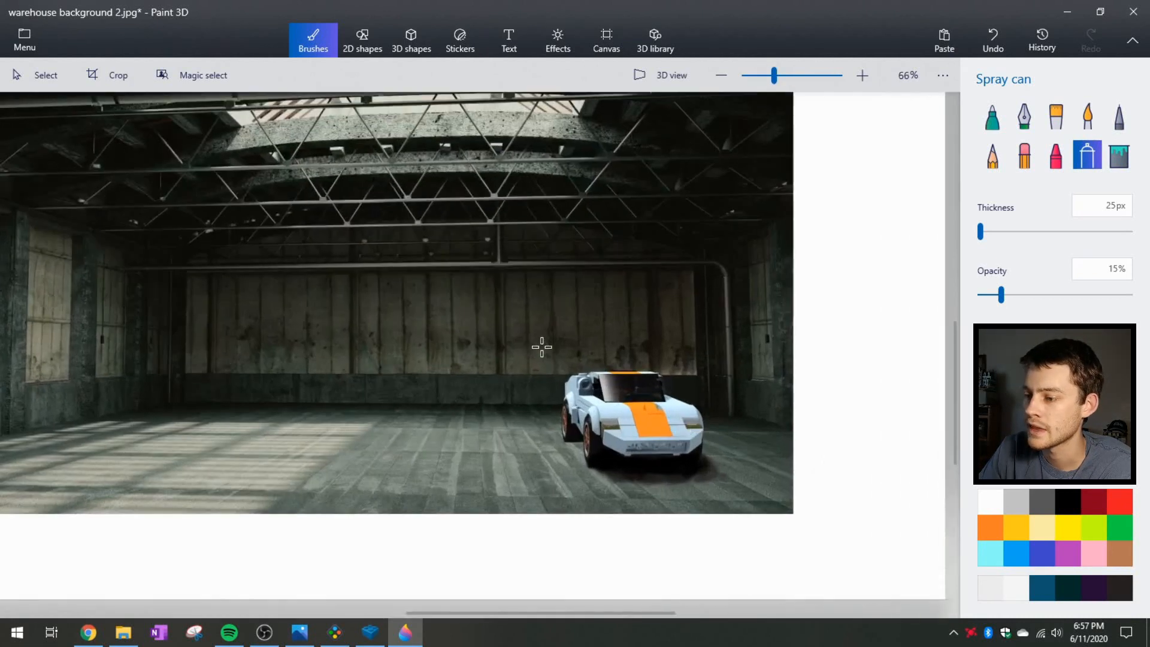
pyautogui.scroll(-1, 599, 383)
pyautogui.scroll(1, 722, 411)
pyautogui.scroll(3, 722, 411)
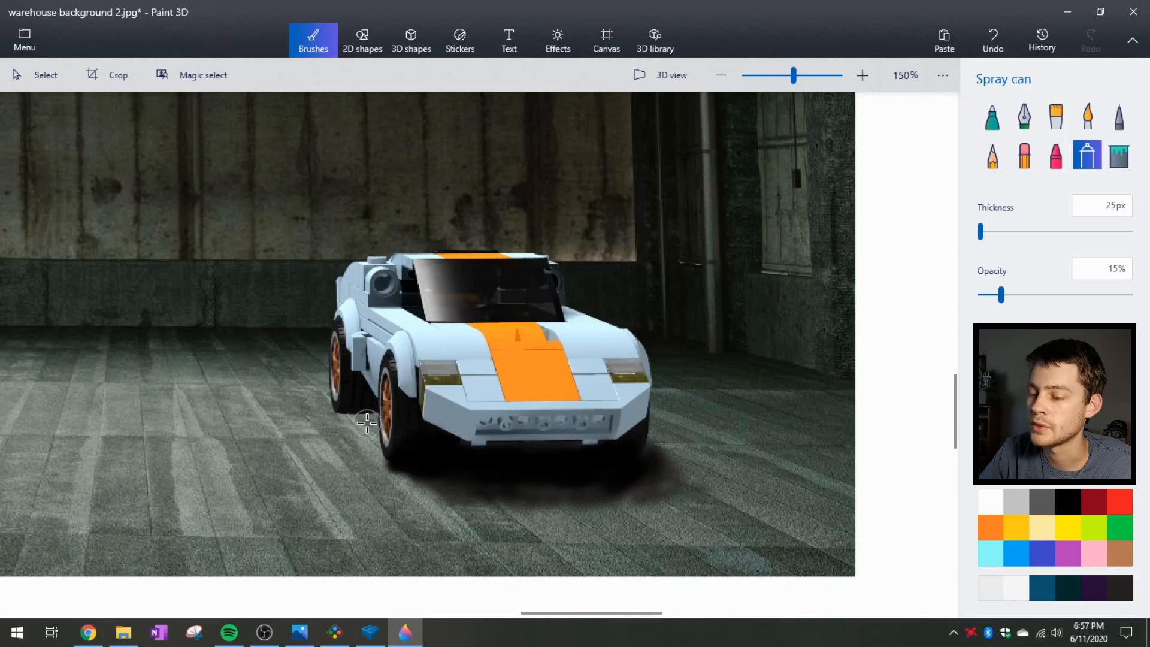
pyautogui.scroll(-10, 374, 428)
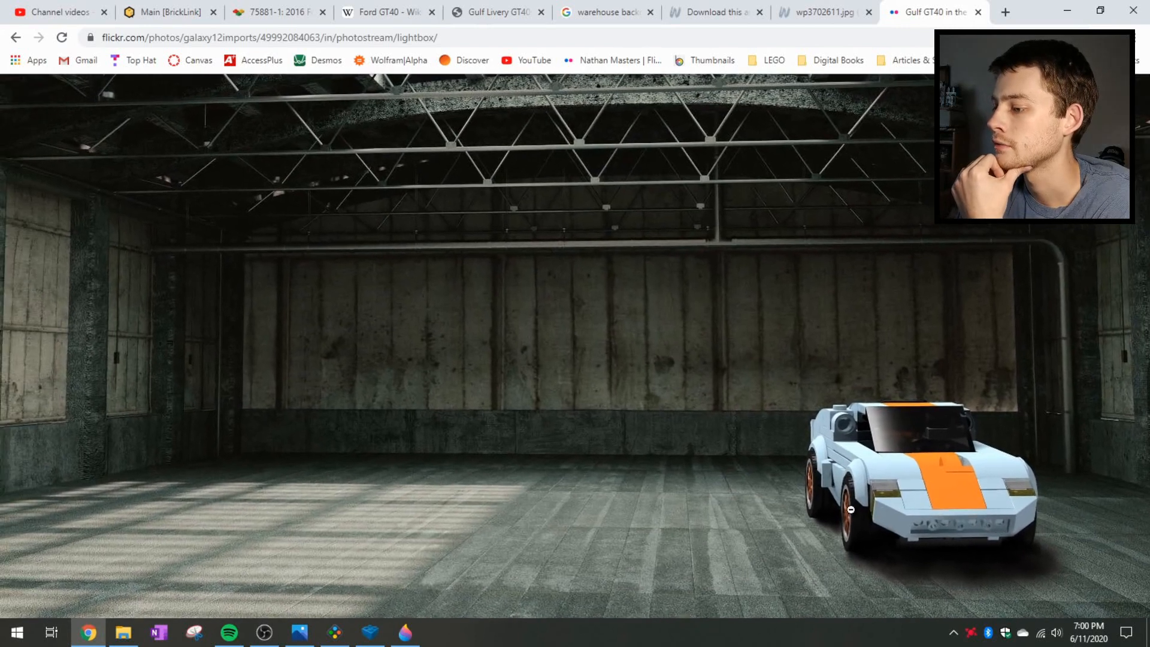
# - Inspect the finished warehouse picture on Flickr at enlarged and fitted size, and return to its photo page
pyautogui.click(860, 509)
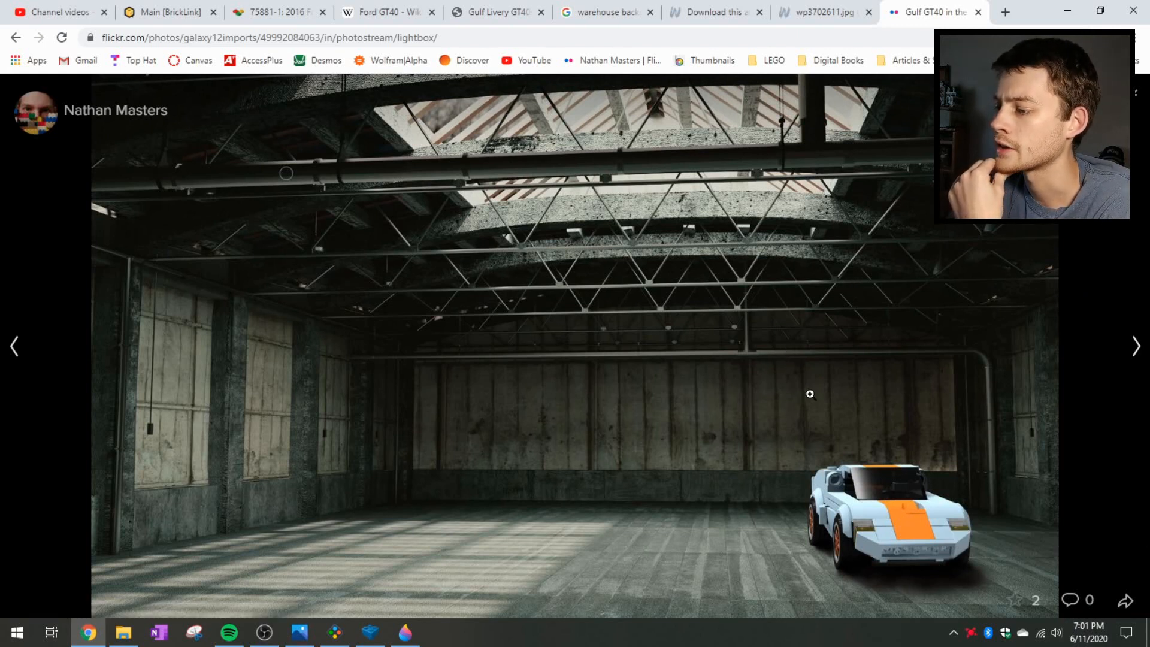
pyautogui.click(839, 382)
pyautogui.click(818, 385)
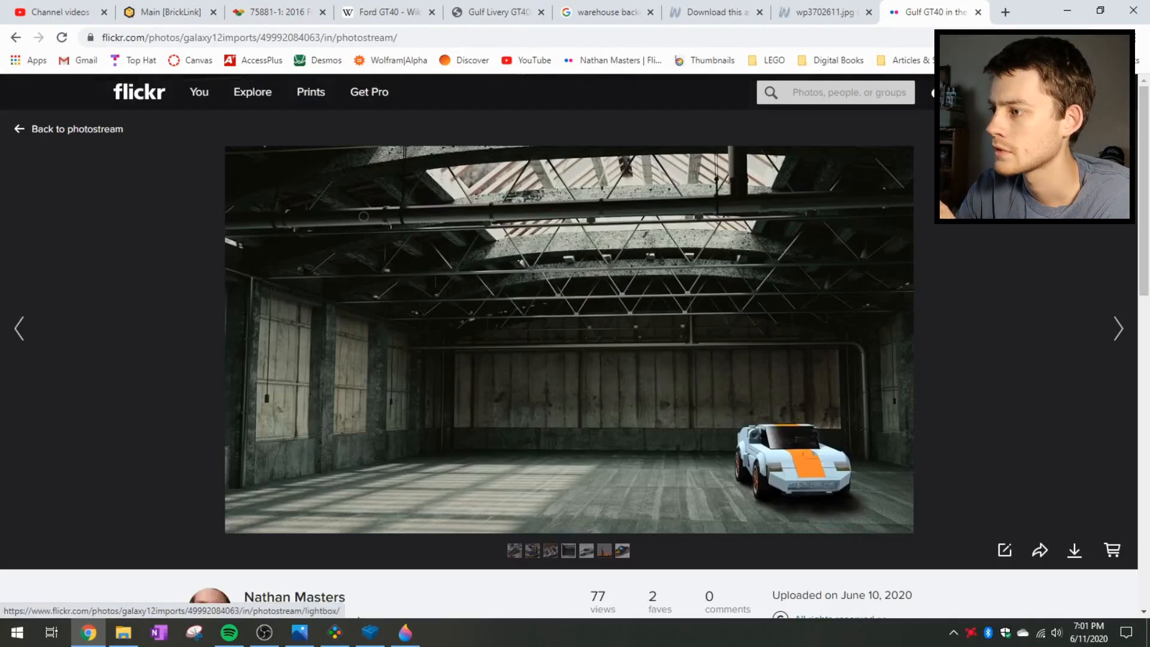
pyautogui.click(1138, 98)
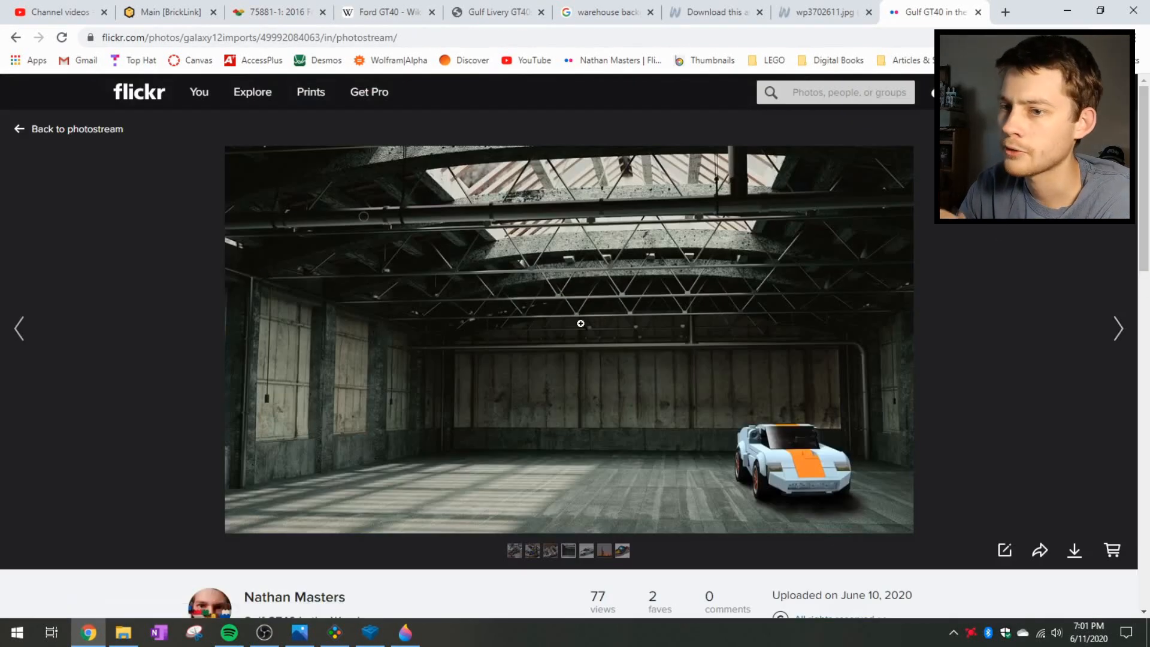
# - Review the title and description of the "Gulf GT40 in the Warehouse" photo on its Flickr page
pyautogui.scroll(-3, 84, 401)
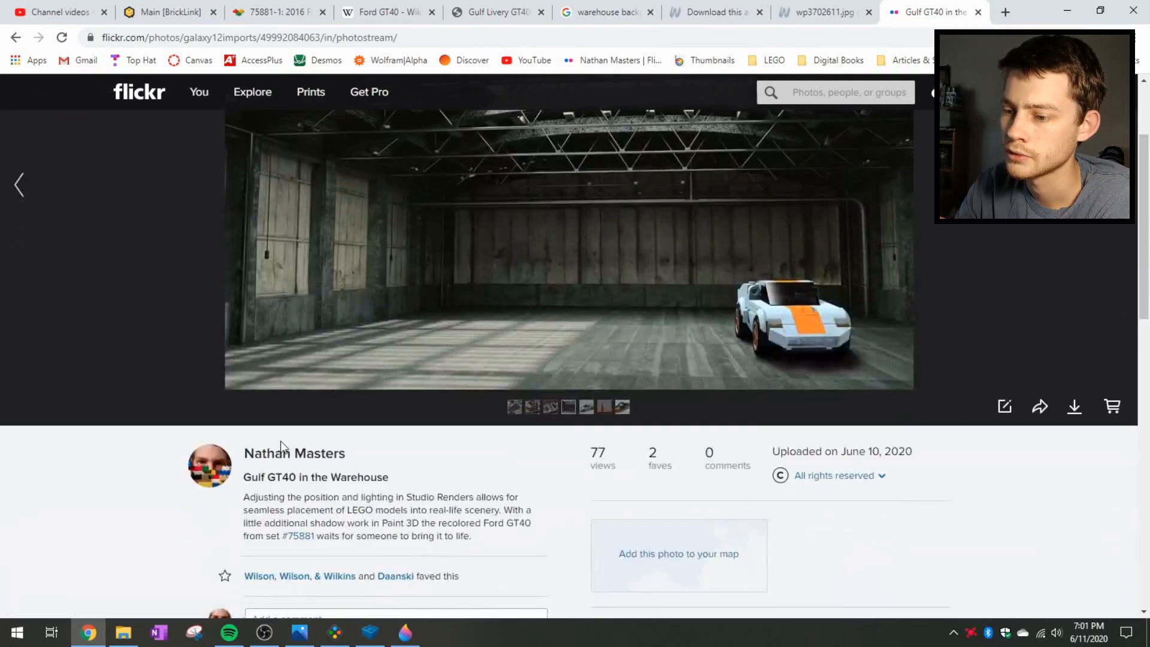
pyautogui.scroll(3, 160, 437)
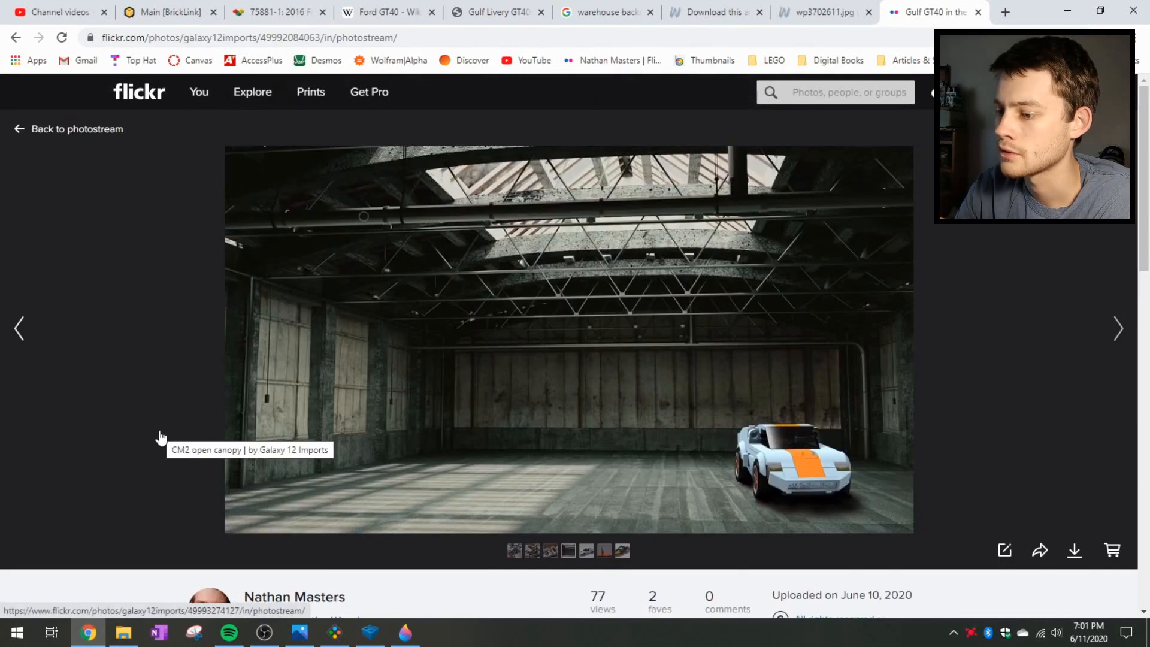
pyautogui.scroll(-3, 159, 437)
pyautogui.scroll(-5, 159, 437)
pyautogui.scroll(7, 154, 449)
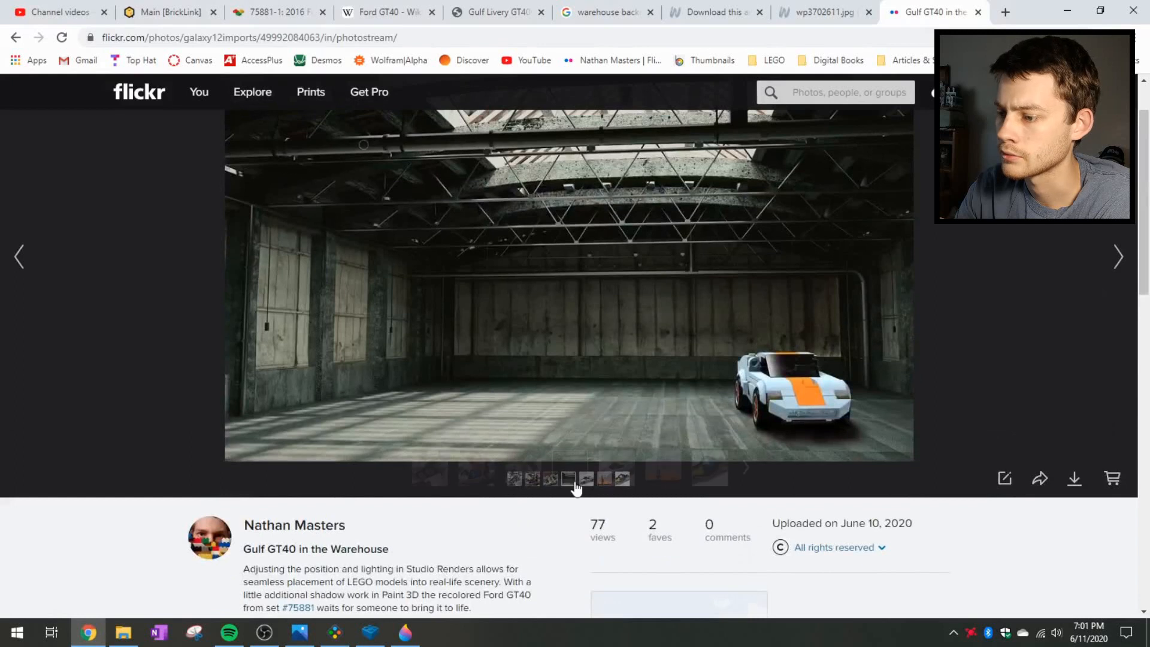
# - Open the Ford GT (75881) photo of the Gulf-livery car from the photostream and look over its page
pyautogui.click(602, 476)
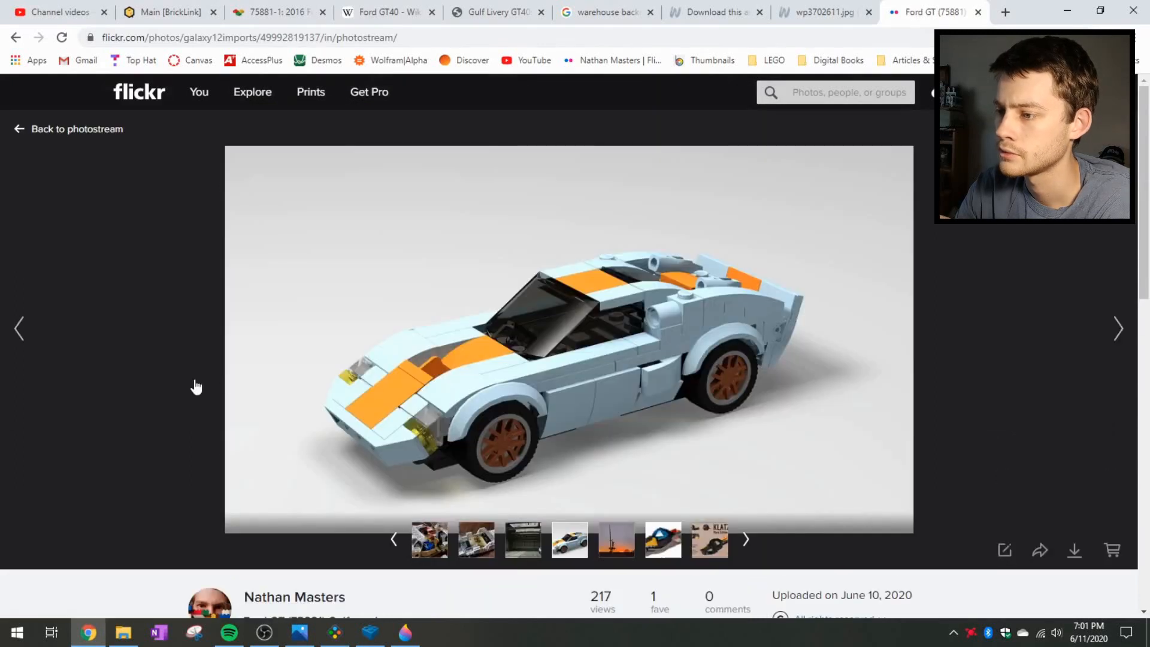
pyautogui.scroll(-1, 180, 395)
pyautogui.scroll(-3, 179, 396)
pyautogui.scroll(4, 90, 360)
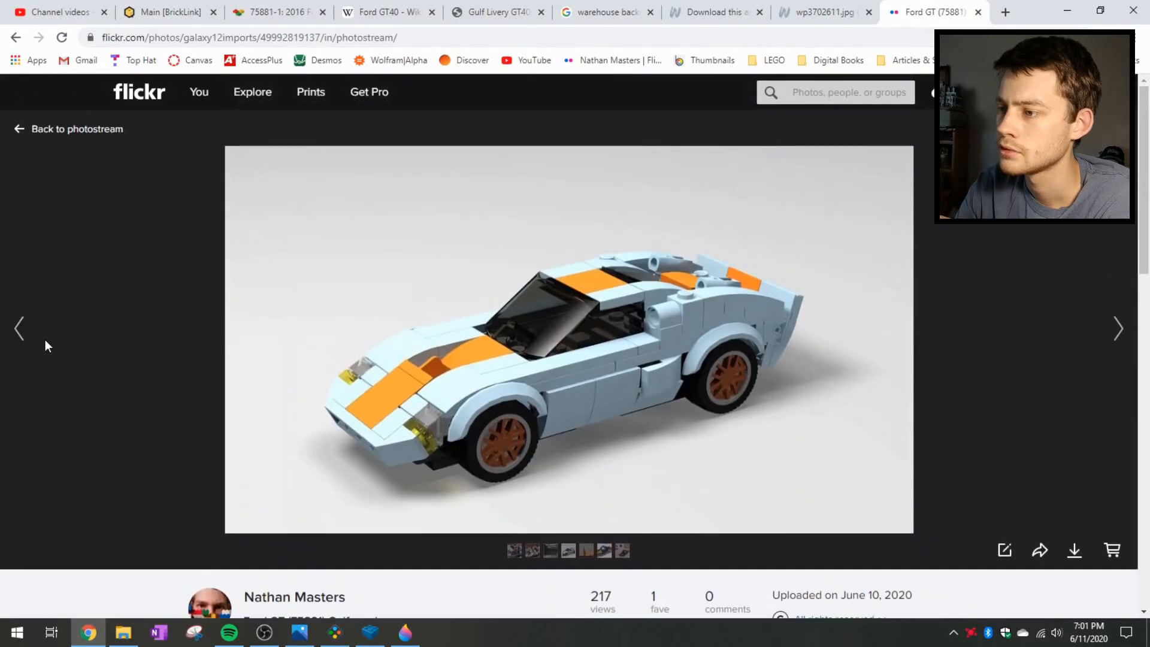